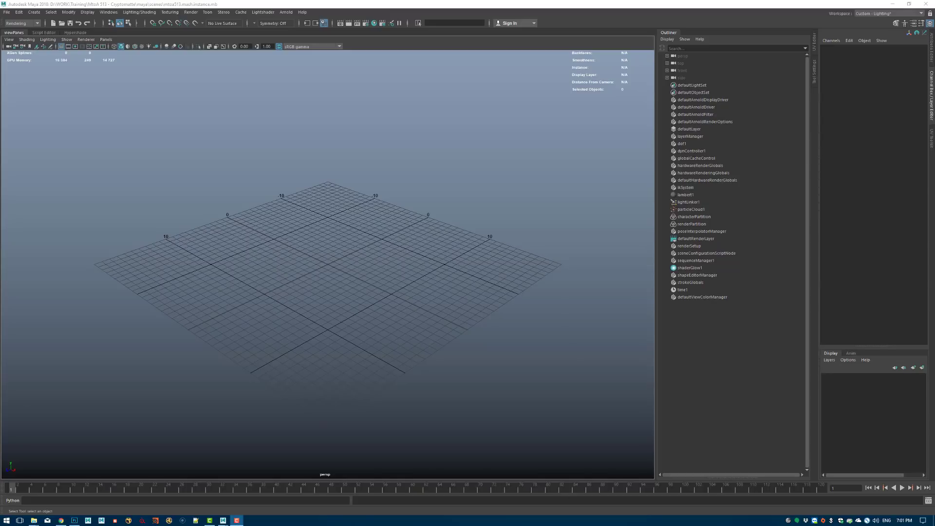
Create a polygon plane at the origin and scale it uniformly to about 72 as the ground
{"action": "left_click_drag", "start_coordinate": [456, 297], "coordinate": [411, 244], "text": "alt"}
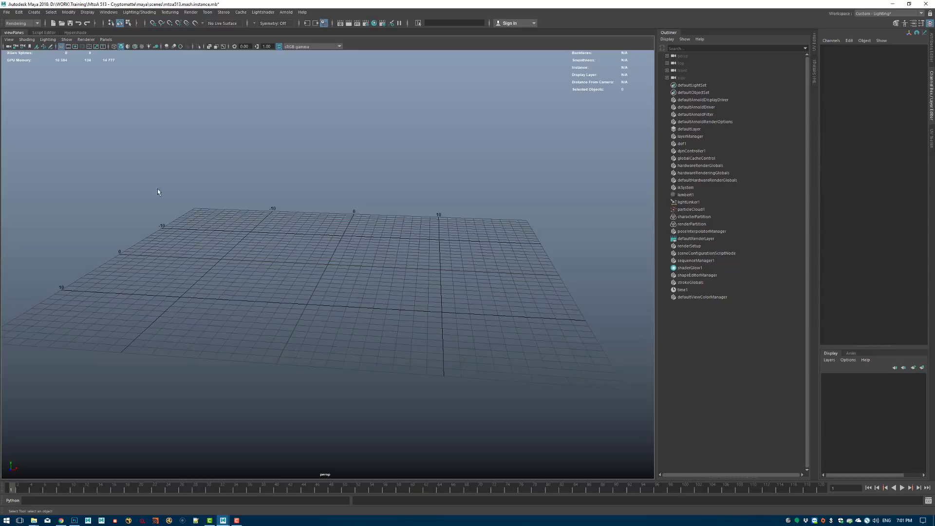
{"action": "left_click_drag", "start_coordinate": [157, 192], "coordinate": [341, 235], "text": "alt"}
{"action": "right_click_drag", "start_coordinate": [341, 228], "coordinate": [315, 221], "text": "shift"}
{"action": "key", "text": "r"}
{"action": "left_click_drag", "start_coordinate": [327, 264], "coordinate": [426, 113]}
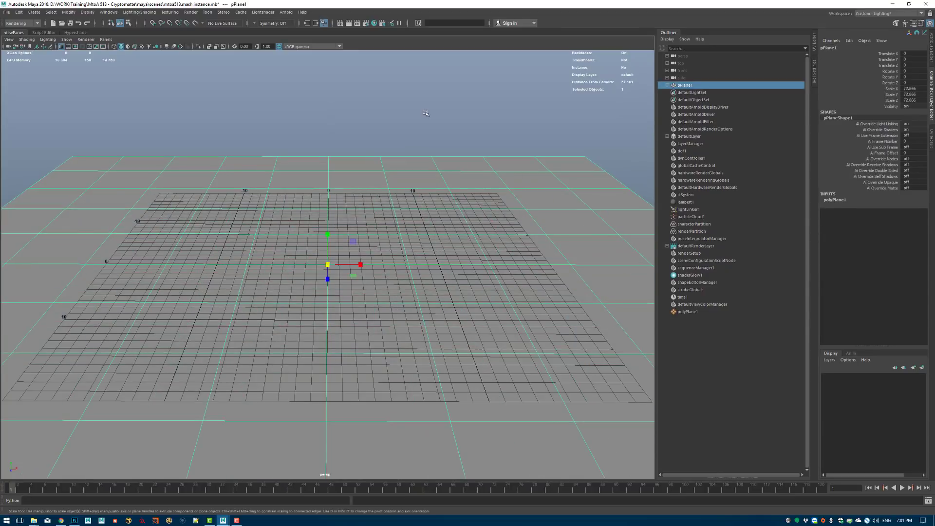
{"action": "left_click", "coordinate": [426, 113]}
Create an Arnold stand-in and load soldier_grenade.ass from the project's maya folder into it
{"action": "left_click", "coordinate": [286, 12]}
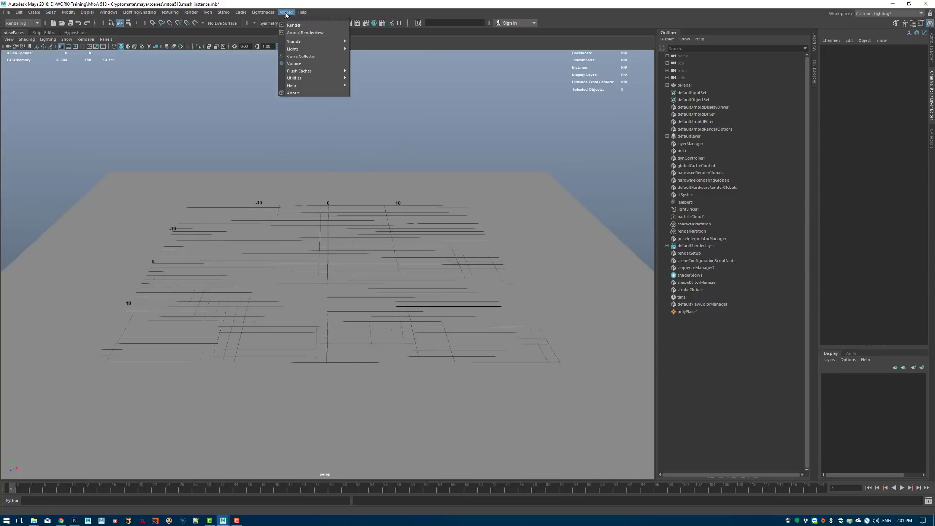
{"action": "mouse_move", "coordinate": [322, 41]}
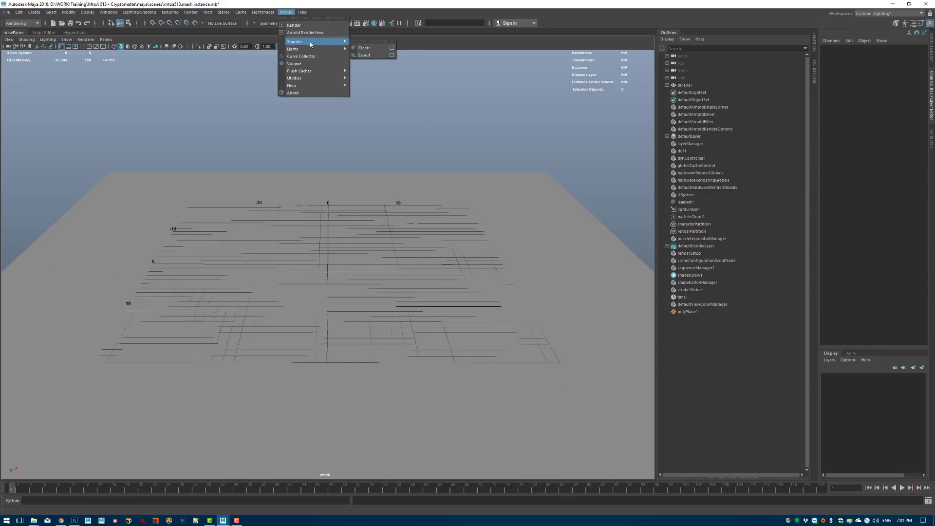
{"action": "left_click", "coordinate": [376, 50]}
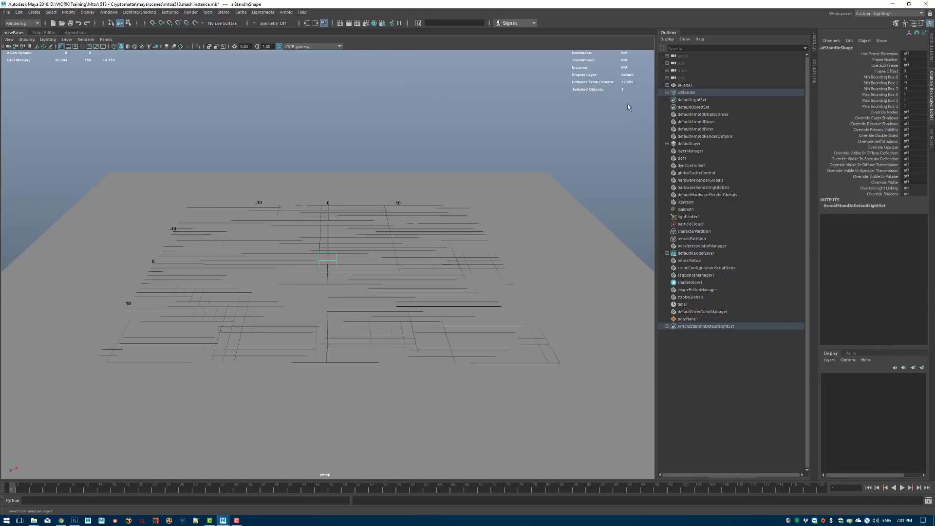
{"action": "left_click", "coordinate": [931, 55]}
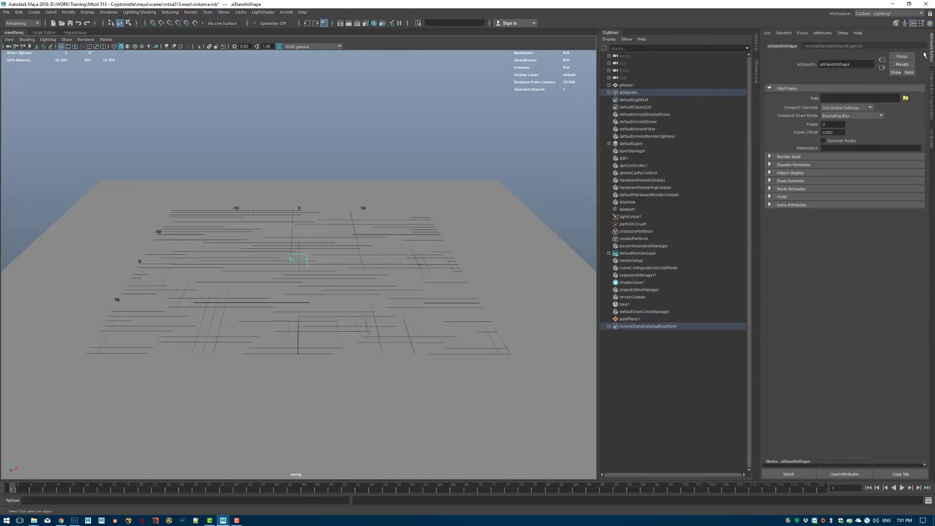
{"action": "left_click", "coordinate": [905, 98]}
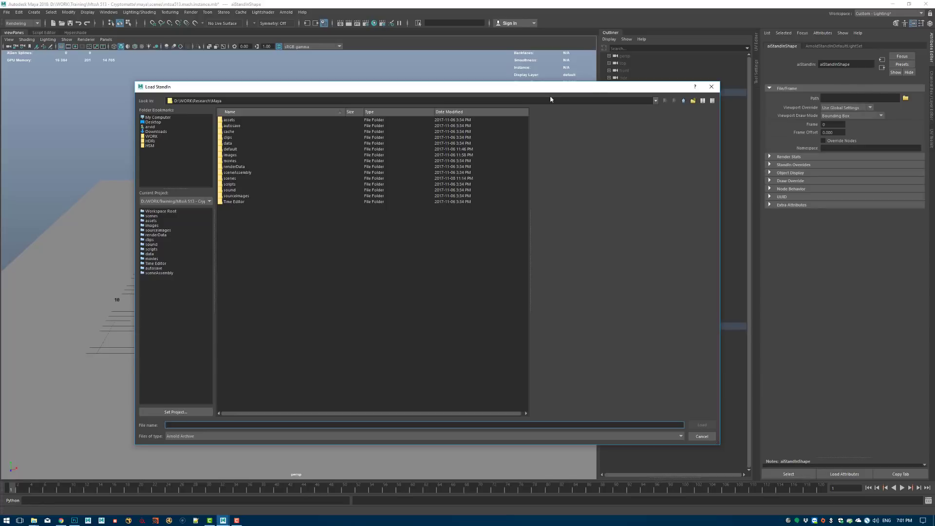
{"action": "left_click", "coordinate": [151, 216]}
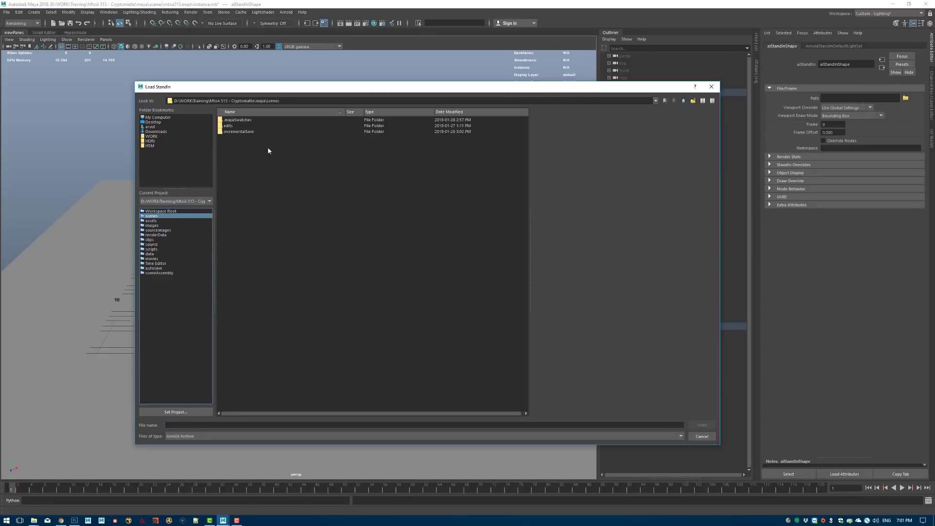
{"action": "left_click", "coordinate": [684, 101]}
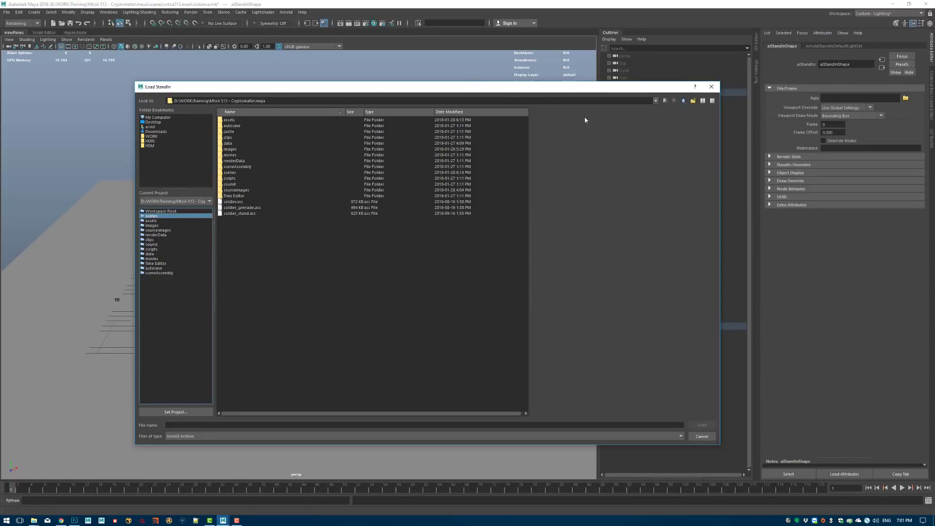
{"action": "left_click", "coordinate": [249, 208]}
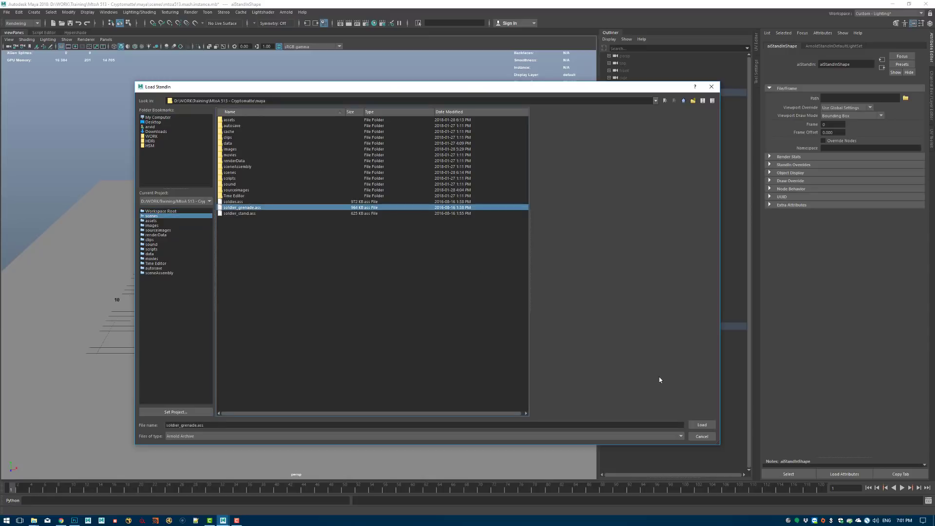
{"action": "left_click", "coordinate": [702, 425]}
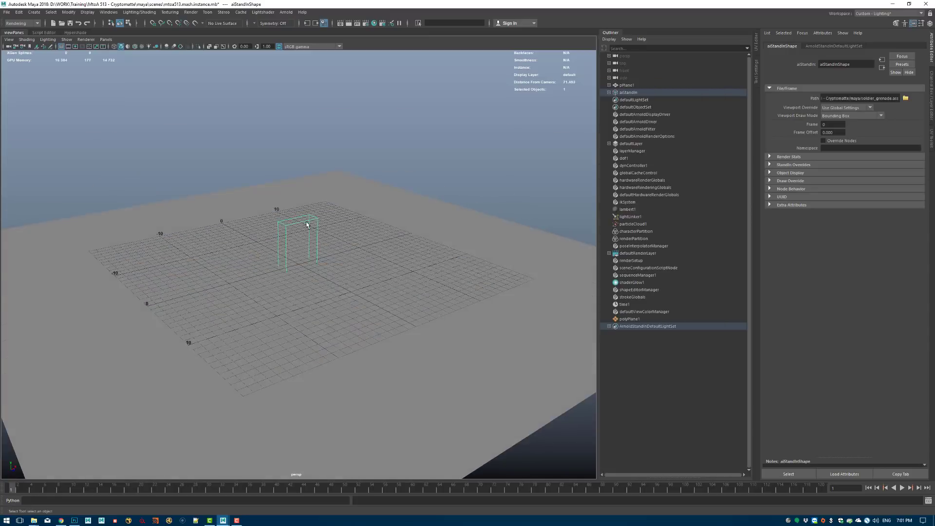
Set the soldier stand-in's viewport draw mode to Shaded and frame it in the view
{"action": "key", "text": "f"}
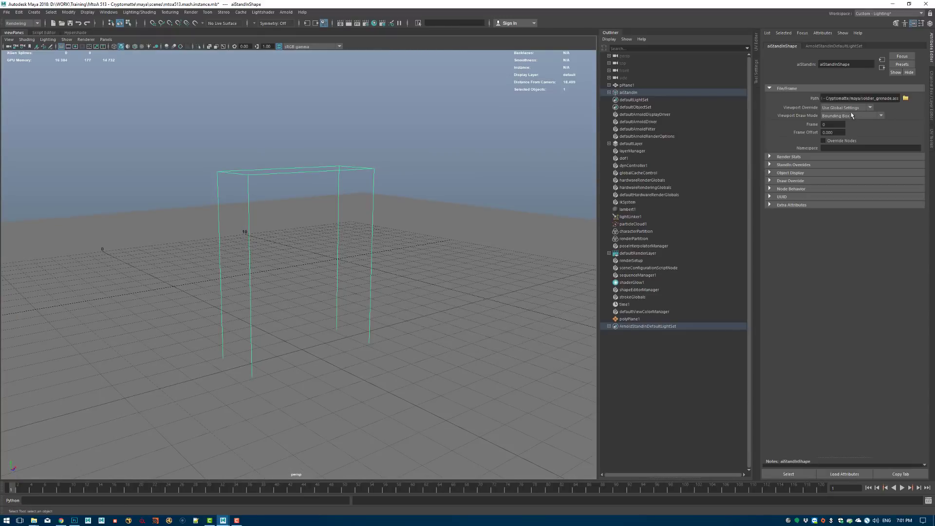
{"action": "left_click", "coordinate": [847, 117]}
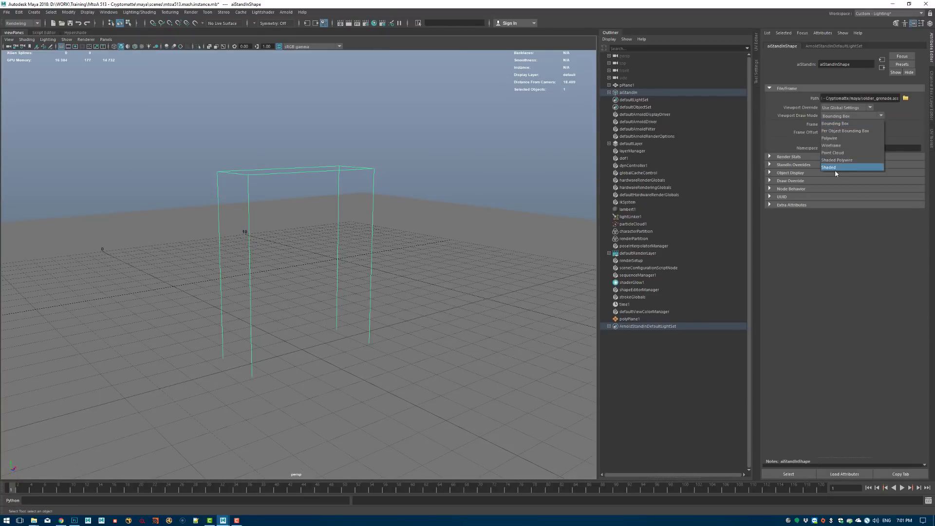
{"action": "left_click", "coordinate": [837, 169]}
{"action": "mouse_move", "coordinate": [428, 254]}
{"action": "left_mouse_down", "text": "alt"}
{"action": "mouse_move", "coordinate": [418, 244]}
{"action": "mouse_move", "coordinate": [452, 246]}
{"action": "left_mouse_up", "text": "alt"}
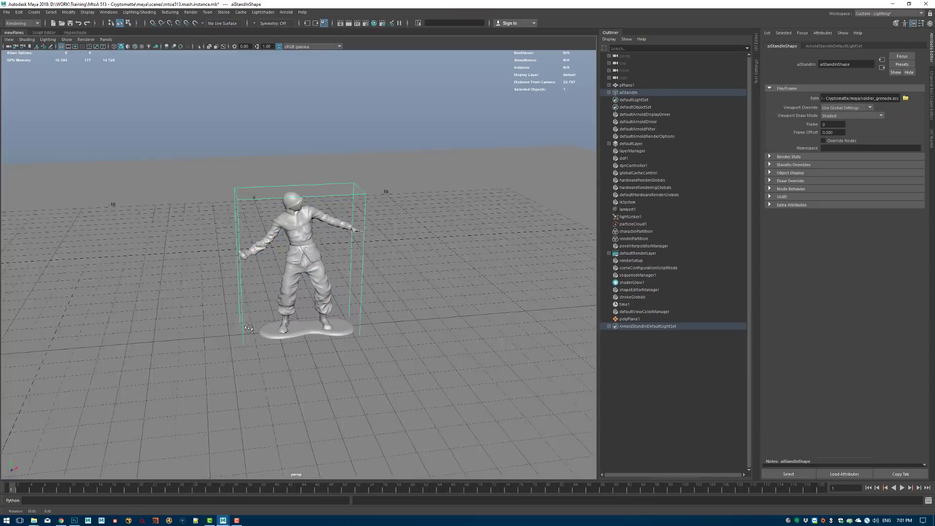
{"action": "scroll", "coordinate": [452, 245], "scroll_direction": "up", "scroll_amount": 3}
{"action": "key", "text": "f"}
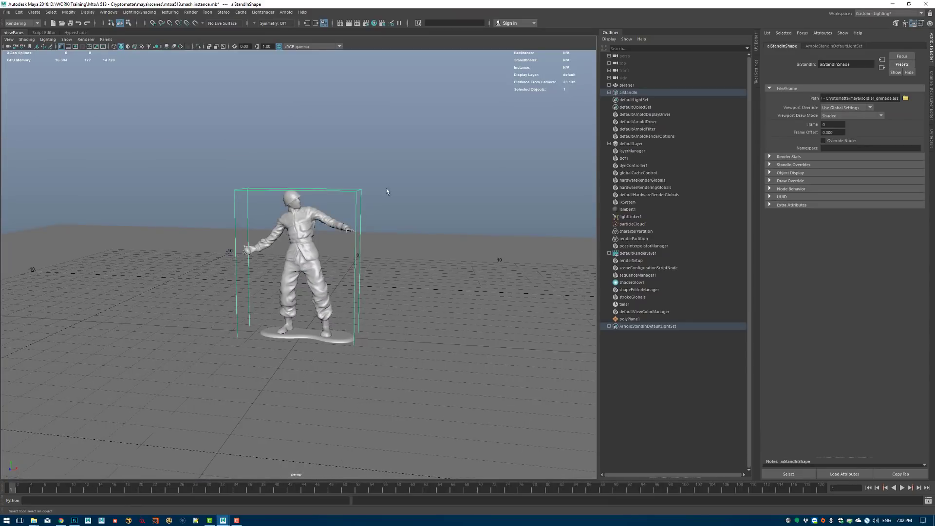
Activate the crypto_asset, crypto_material and crypto_object AOVs in the render settings and save the scene
{"action": "left_click", "coordinate": [366, 23]}
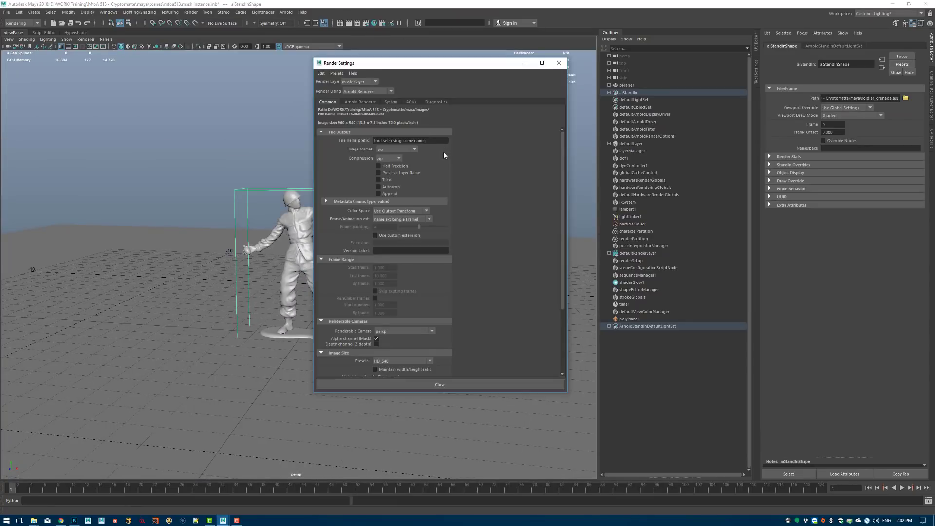
{"action": "left_click", "coordinate": [412, 101]}
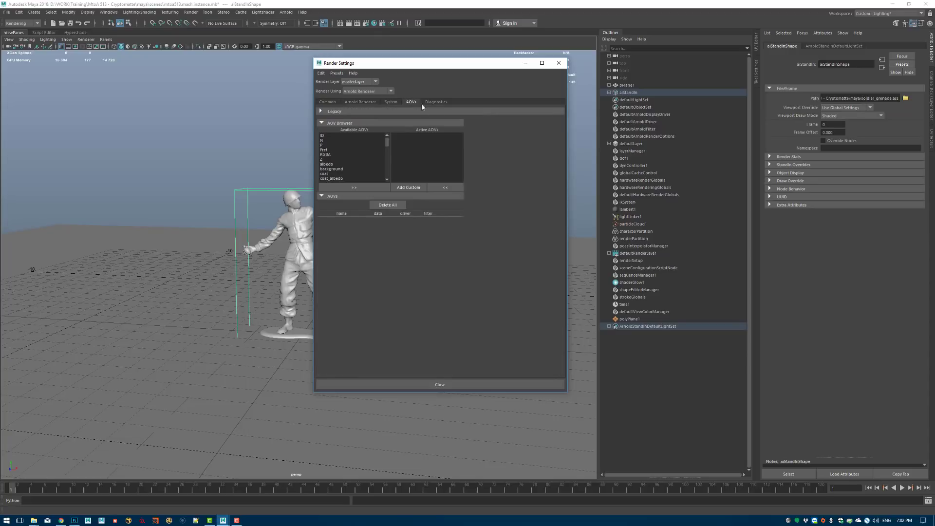
{"action": "left_click_drag", "start_coordinate": [387, 143], "coordinate": [387, 178]}
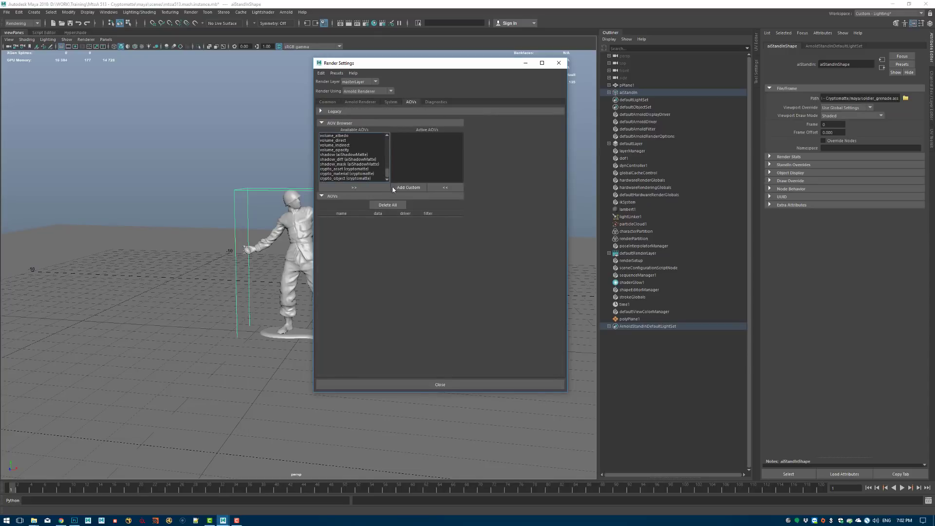
{"action": "left_click", "coordinate": [355, 169]}
{"action": "left_click", "coordinate": [355, 178], "text": "shift"}
{"action": "left_click", "coordinate": [354, 188]}
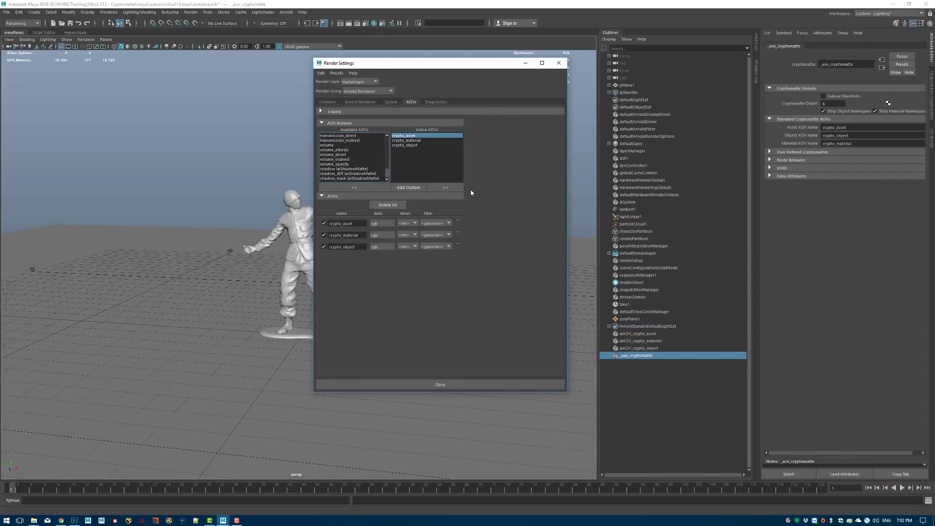
{"action": "left_click", "coordinate": [558, 63]}
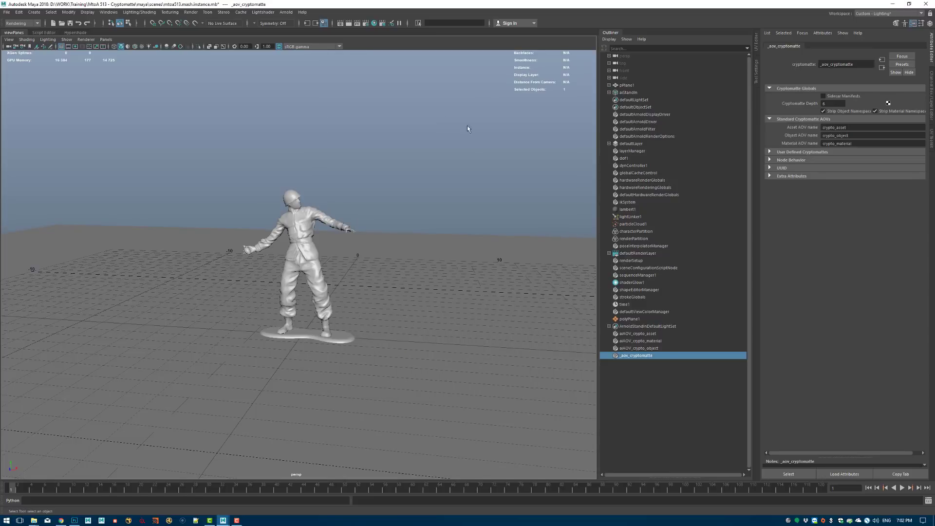
{"action": "scroll", "coordinate": [462, 139], "scroll_direction": "down", "scroll_amount": 2}
{"action": "key", "text": "ctrl+s"}
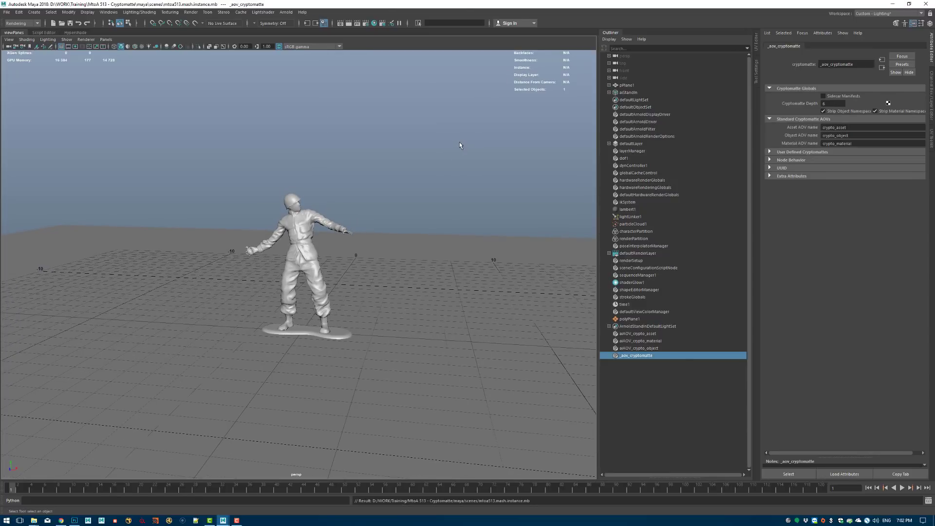
Create an Arnold skydome light and connect a file texture to its color
{"action": "left_click_drag", "start_coordinate": [460, 145], "coordinate": [459, 169], "text": "alt"}
{"action": "left_click", "coordinate": [286, 12]}
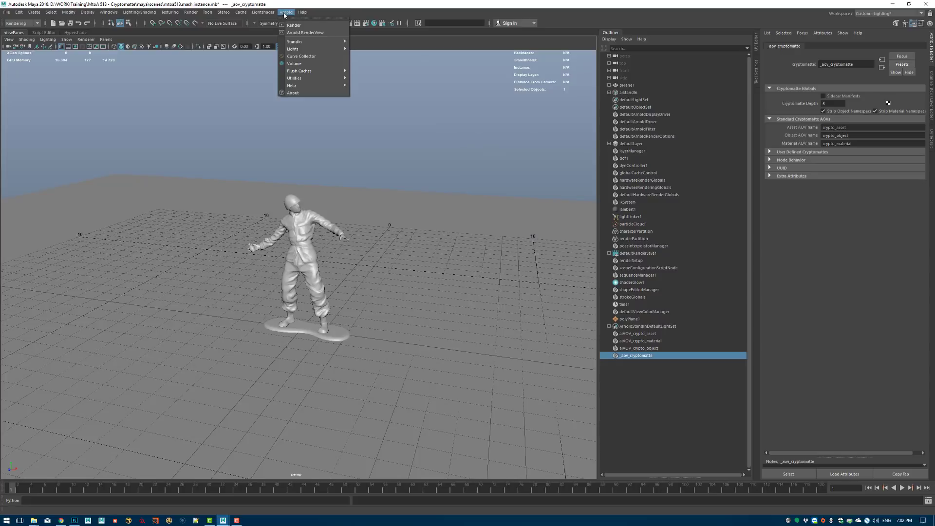
{"action": "mouse_move", "coordinate": [319, 49]}
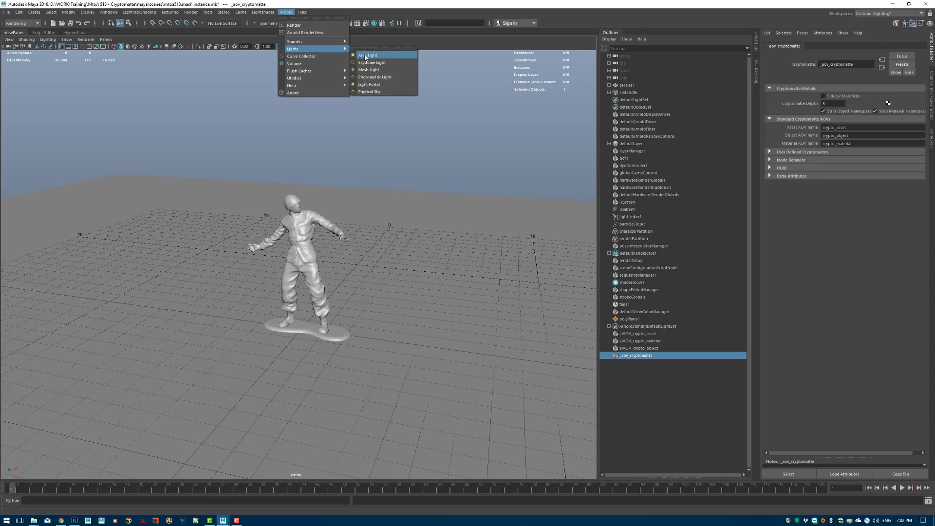
{"action": "left_click", "coordinate": [368, 64]}
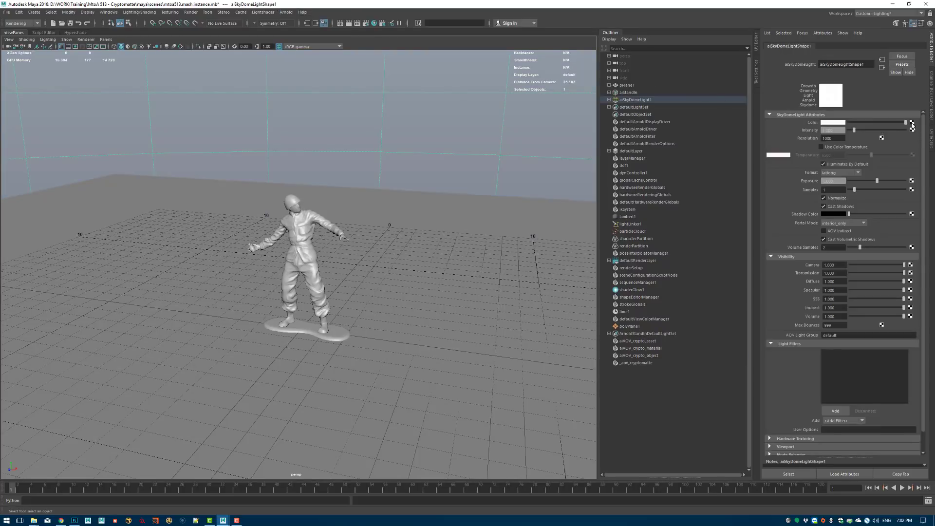
{"action": "left_click", "coordinate": [912, 123]}
{"action": "left_click", "coordinate": [383, 240]}
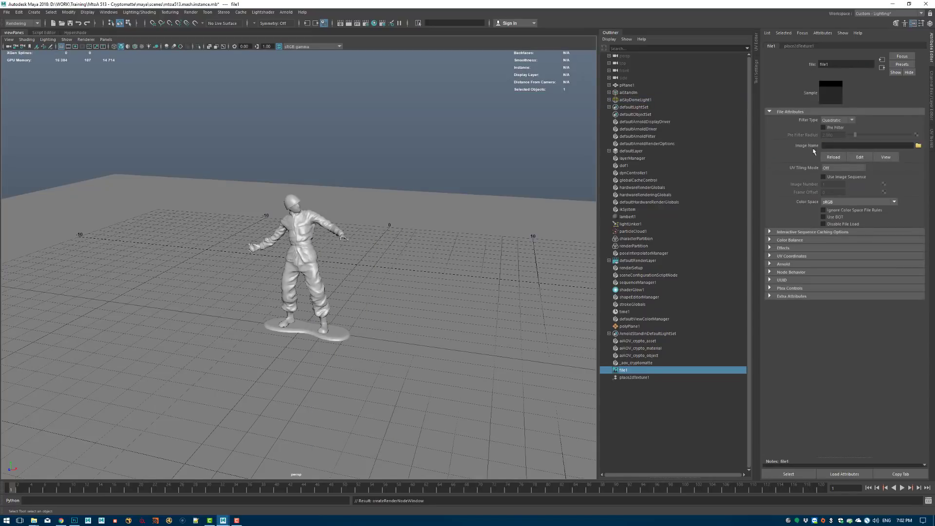
Load day_stuttgart_normal.cc.neutral.exr from the HDRI Other folder as the skydome texture and save the scene
{"action": "left_click", "coordinate": [918, 145]}
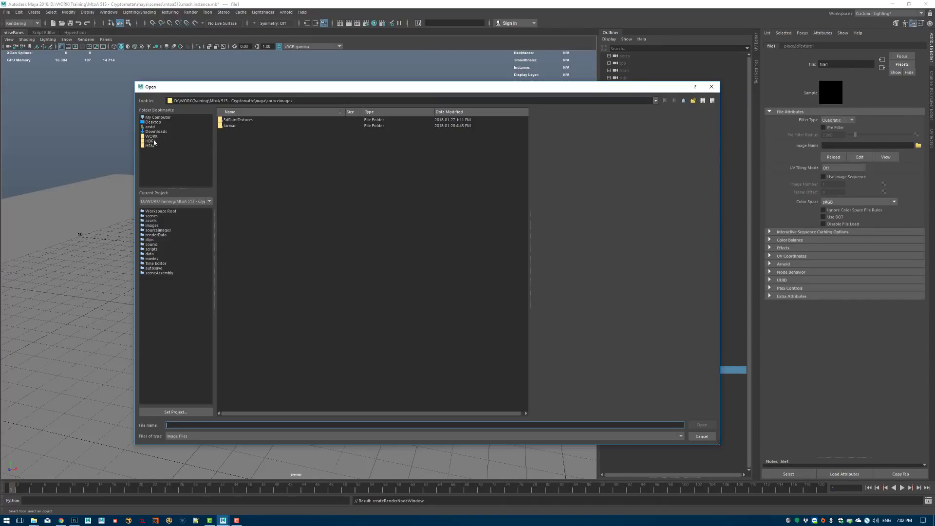
{"action": "left_click", "coordinate": [150, 141]}
{"action": "double_click", "coordinate": [228, 143]}
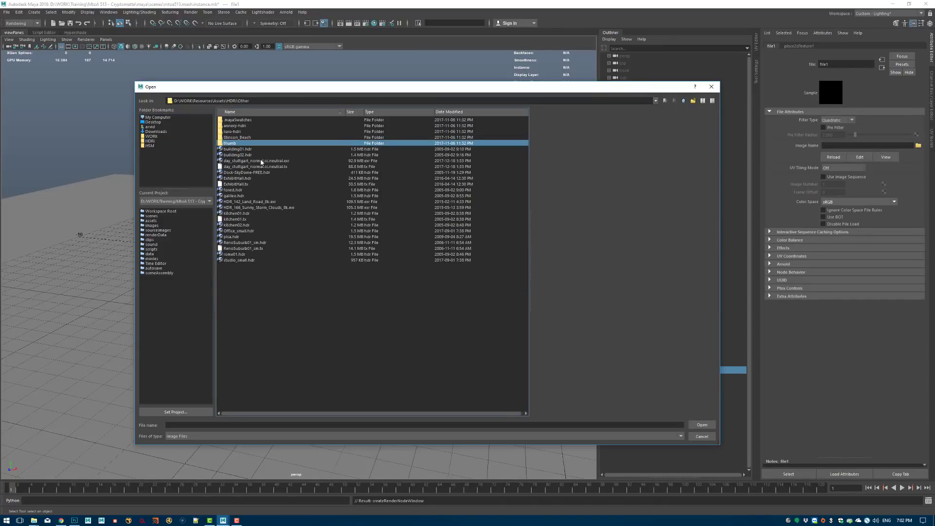
{"action": "key", "text": "Down"}
{"action": "key", "text": "Down"}
{"action": "key", "text": "Down"}
{"action": "left_click", "coordinate": [695, 425]}
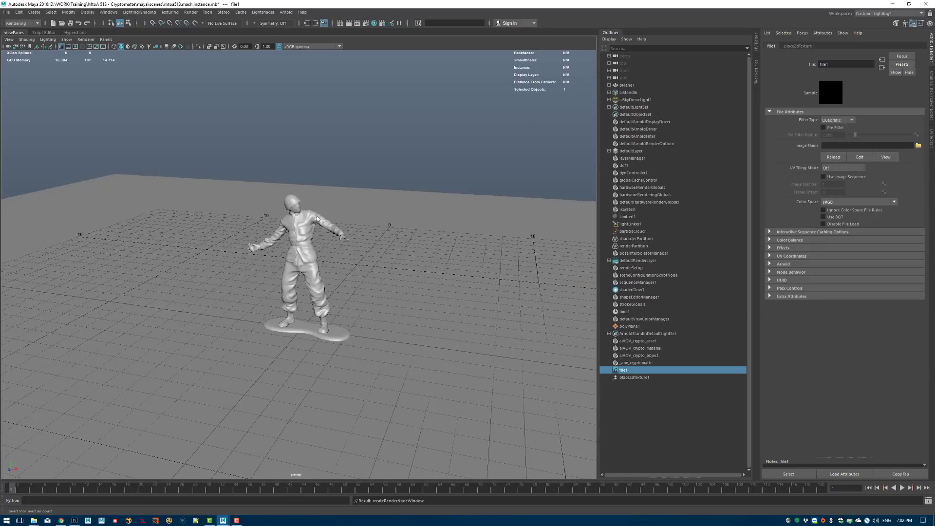
{"action": "scroll", "coordinate": [314, 235], "scroll_direction": "down", "scroll_amount": 3}
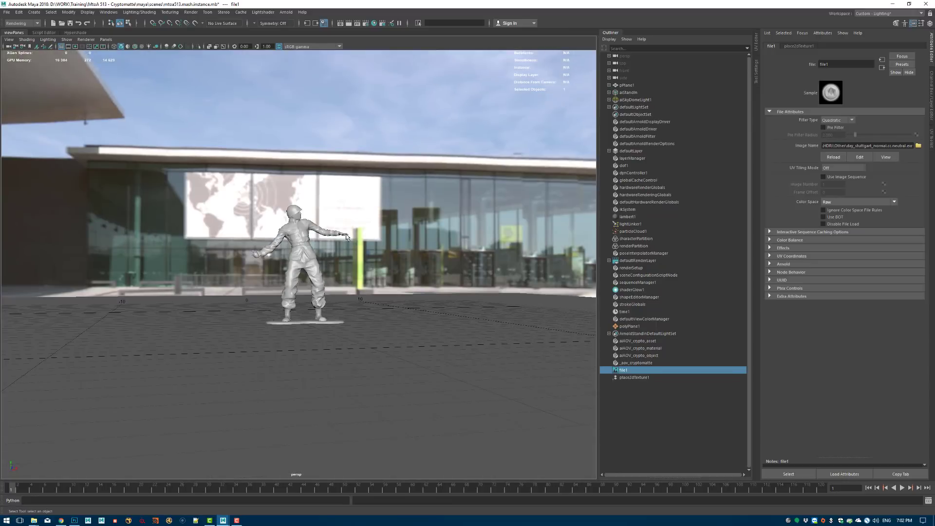
{"action": "left_click_drag", "start_coordinate": [319, 235], "coordinate": [392, 258], "text": "alt"}
{"action": "key", "text": "ctrl+s"}
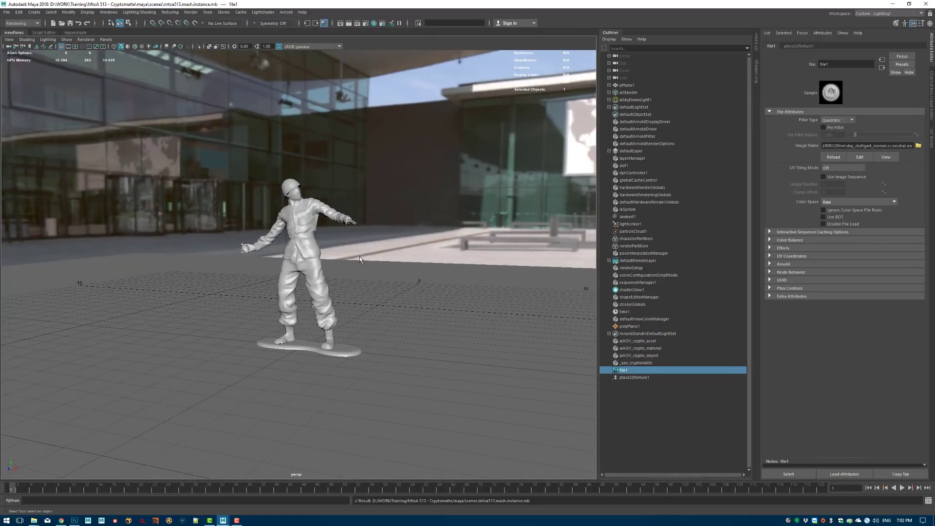
Render the perspective view in Arnold RenderView to check the soldier's lighting and close the render window
{"action": "left_click", "coordinate": [286, 12]}
{"action": "key", "text": "Escape"}
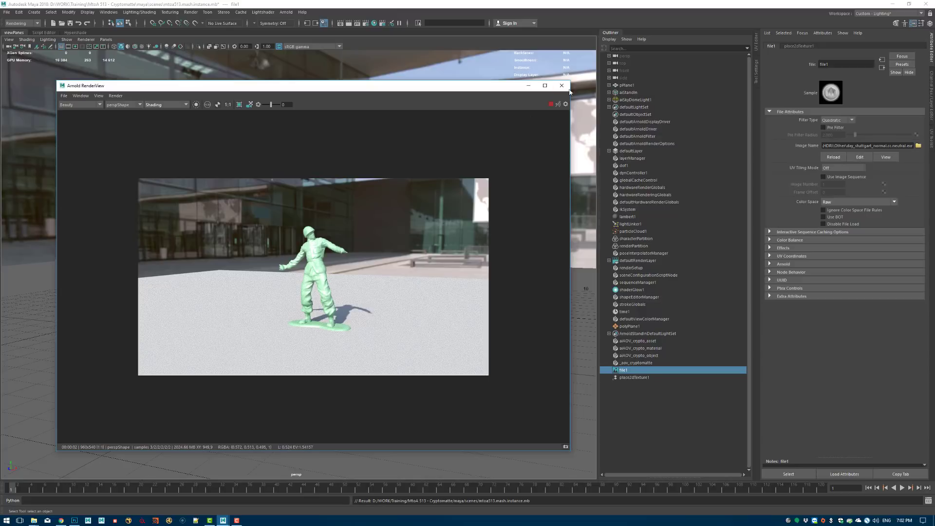
{"action": "left_click", "coordinate": [562, 87]}
Set the soldier stand-in's viewport draw mode to Per Object Bounding Box
{"action": "left_click", "coordinate": [628, 92]}
{"action": "key", "text": "f"}
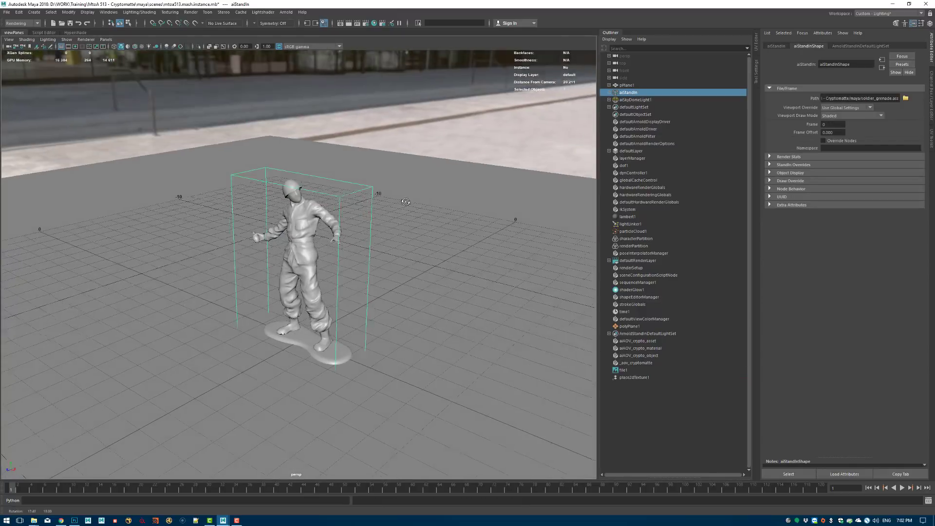
{"action": "left_click", "coordinate": [855, 115]}
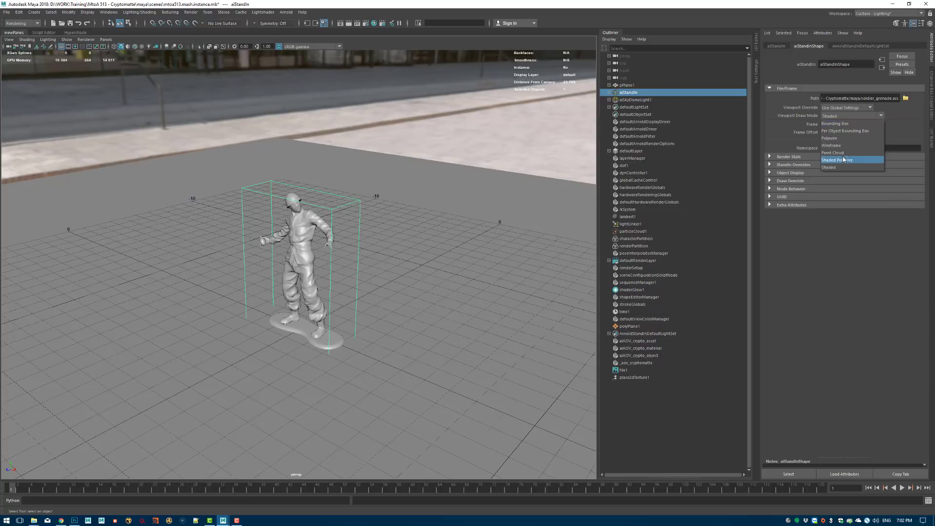
{"action": "left_click", "coordinate": [846, 131]}
{"action": "left_click", "coordinate": [641, 100]}
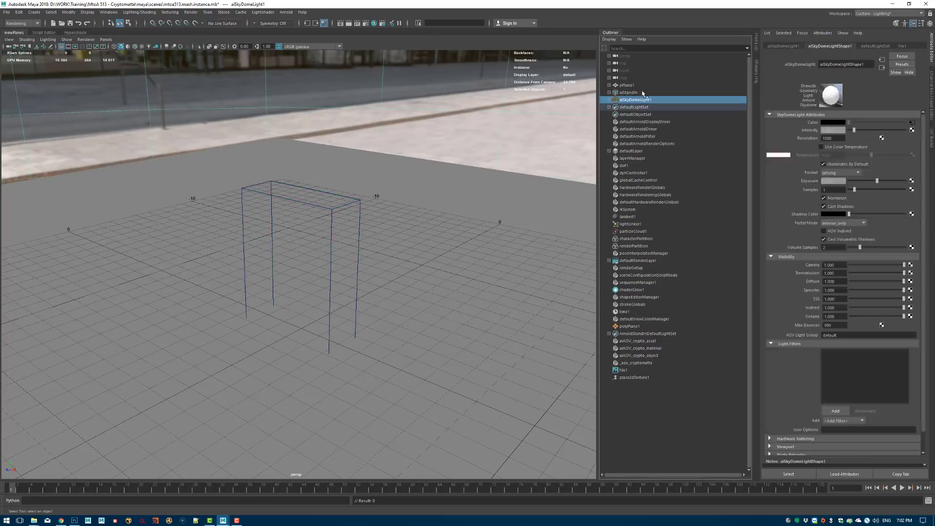
Duplicate the soldier stand-in, offset the copy, and repeat the transformed duplicate until a row of eleven copies stands beside the original
{"action": "left_click", "coordinate": [643, 93]}
{"action": "key", "text": "ctrl+d"}
{"action": "key", "text": "w"}
{"action": "left_click_drag", "start_coordinate": [278, 338], "coordinate": [307, 325]}
{"action": "left_click_drag", "start_coordinate": [395, 280], "coordinate": [377, 282], "text": "alt"}
{"action": "key", "text": "shift+d"}
{"action": "key", "text": "shift+d"}
{"action": "key", "text": "shift+d"}
{"action": "key", "text": "shift+d"}
{"action": "key", "text": "shift+d"}
{"action": "key", "text": "shift+d"}
{"action": "key", "text": "shift+d"}
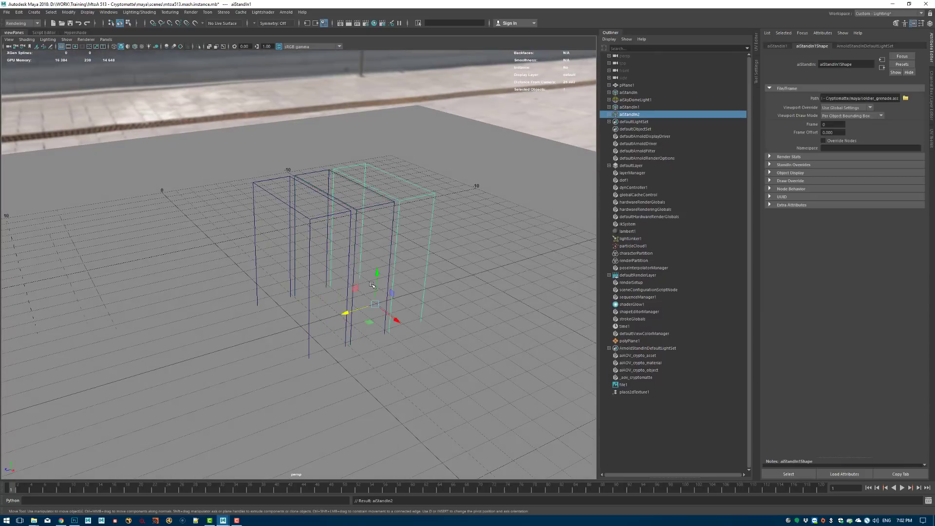
{"action": "key", "text": "shift+d"}
{"action": "key", "text": "shift+d"}
{"action": "key", "text": "shift+d"}
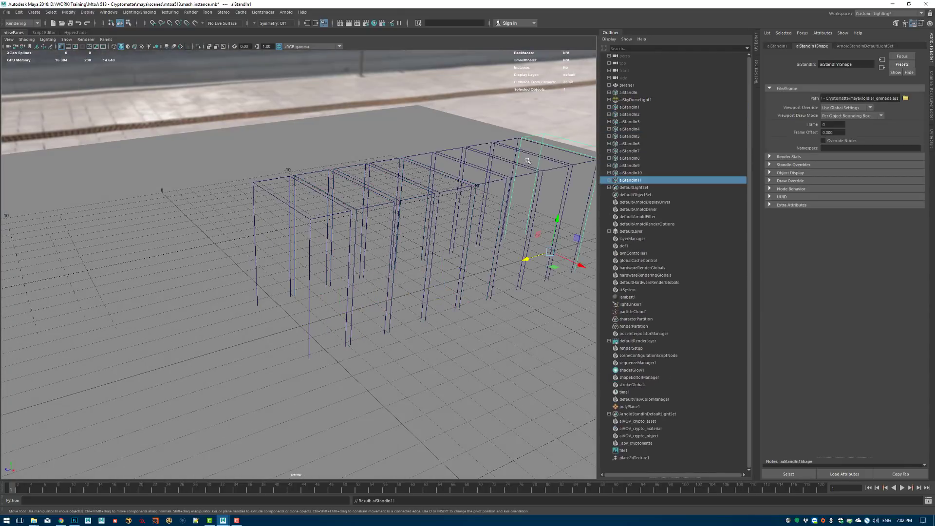
{"action": "middle_click_drag", "start_coordinate": [501, 166], "coordinate": [453, 177], "text": "alt"}
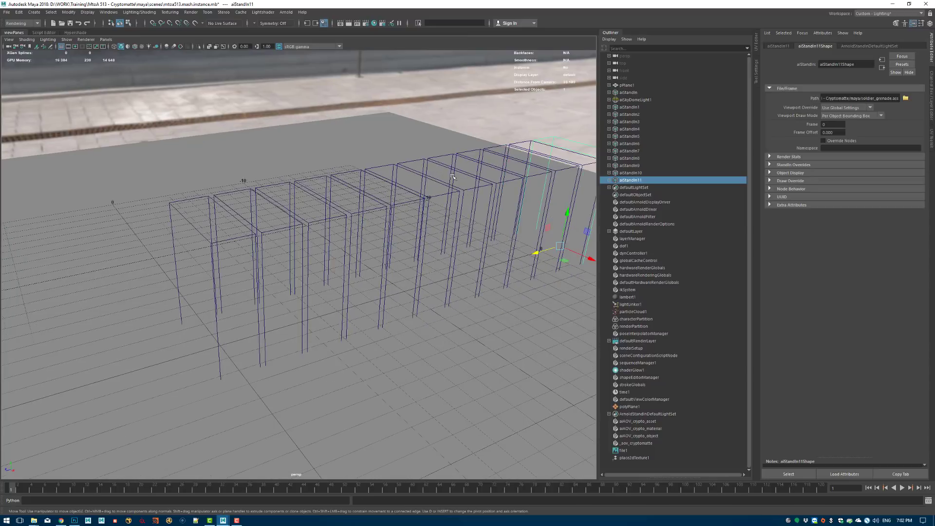
Render the row of soldier stand-ins from the perspective camera in Arnold RenderView
{"action": "left_click_drag", "start_coordinate": [452, 177], "coordinate": [440, 94], "text": "alt"}
{"action": "left_click", "coordinate": [438, 205]}
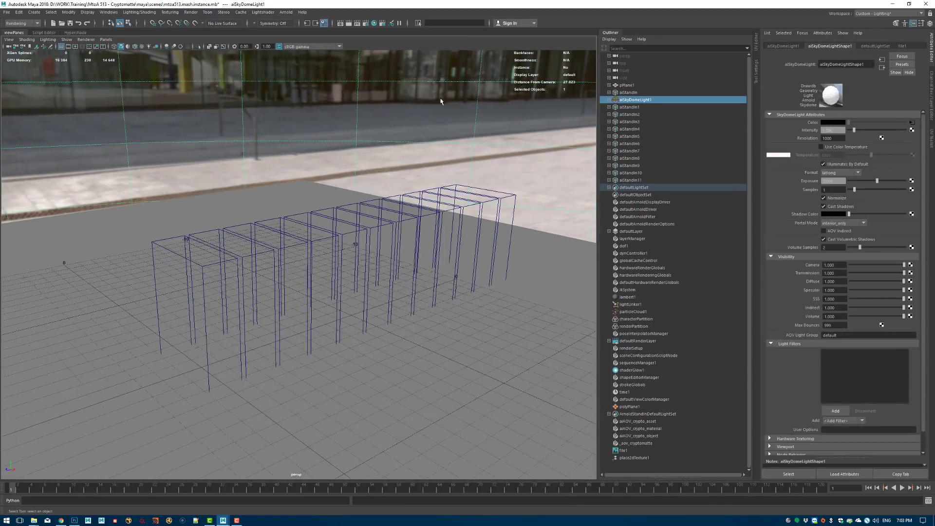
{"action": "left_click", "coordinate": [286, 12]}
{"action": "left_click", "coordinate": [297, 20]}
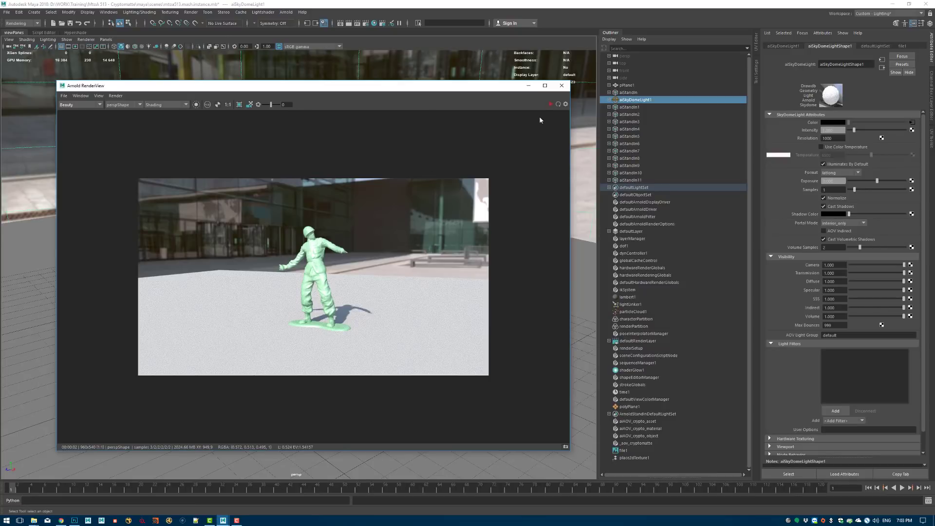
{"action": "left_click_drag", "start_coordinate": [445, 88], "coordinate": [520, 86]}
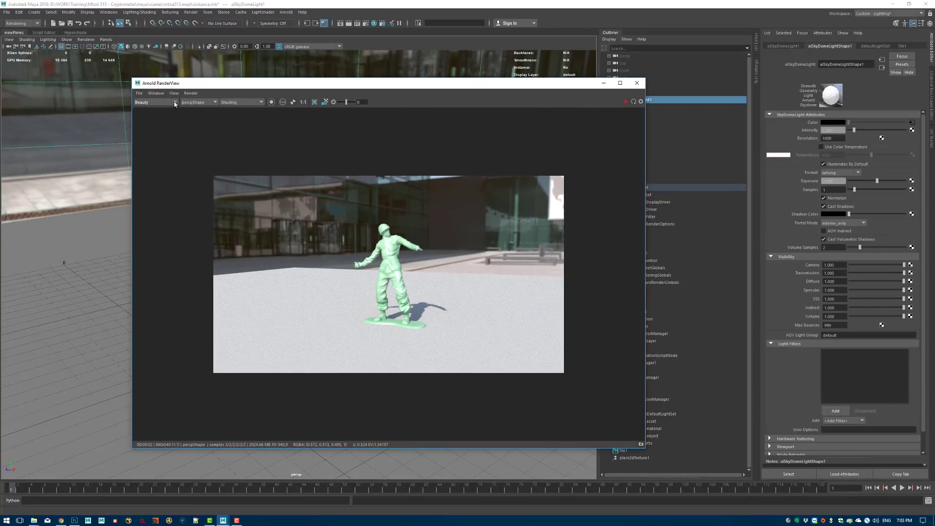
{"action": "left_click", "coordinate": [191, 93]}
{"action": "left_click", "coordinate": [224, 146]}
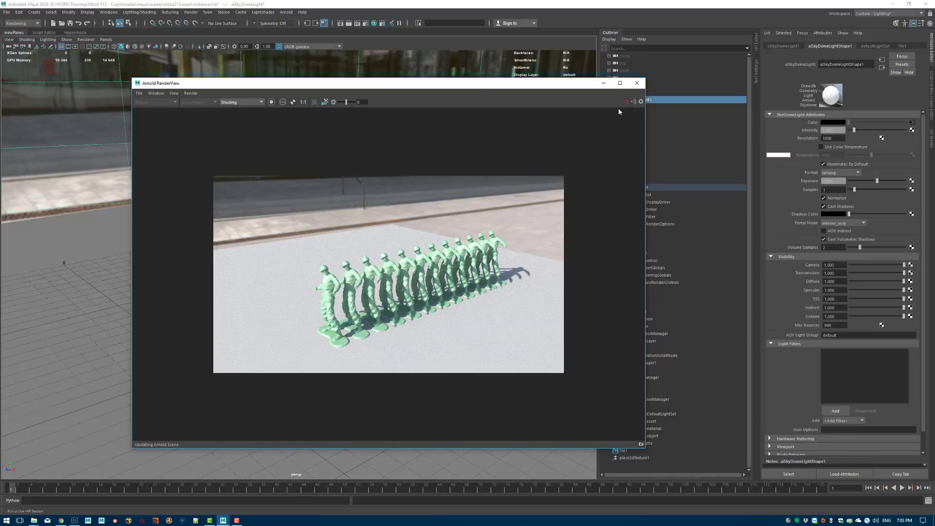
{"action": "left_click", "coordinate": [633, 101]}
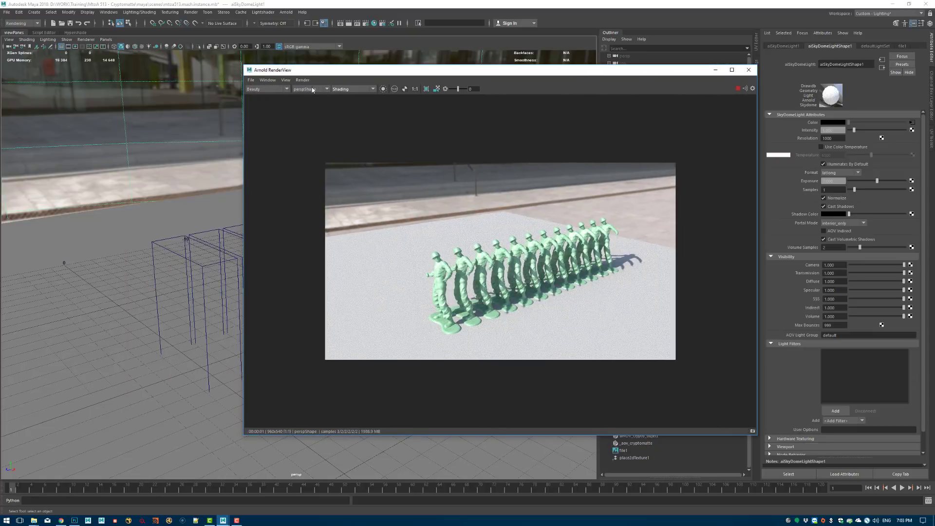
Update the Arnold render while reframing the perspective camera for a closer front-side view of the soldier row
{"action": "left_click", "coordinate": [302, 80]}
{"action": "left_click", "coordinate": [312, 116]}
{"action": "left_click_drag", "start_coordinate": [159, 273], "coordinate": [210, 341], "text": "alt"}
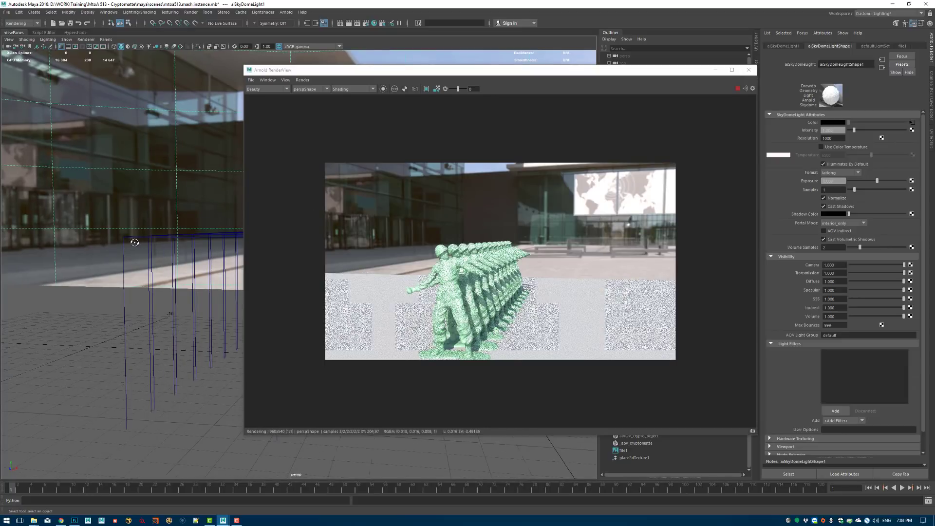
{"action": "left_click_drag", "start_coordinate": [139, 245], "coordinate": [134, 245], "text": "alt"}
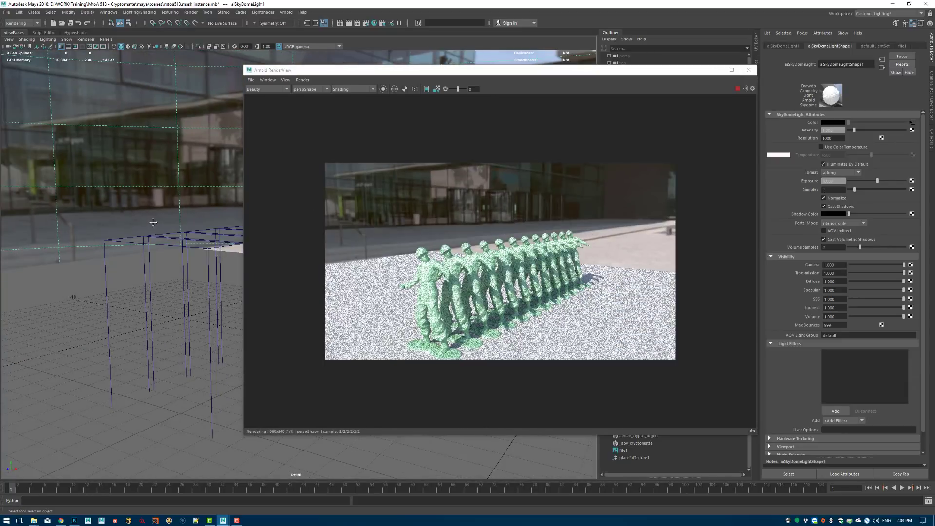
{"action": "left_click_drag", "start_coordinate": [189, 206], "coordinate": [200, 201], "text": "alt"}
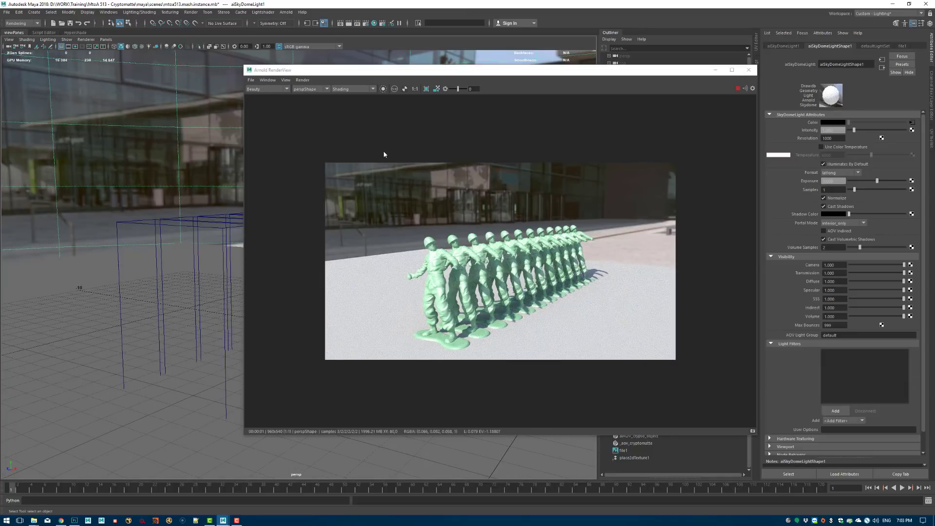
Inspect the crypto_asset, crypto_material and crypto_object AOVs of the render, then close the render window
{"action": "left_click", "coordinate": [278, 90]}
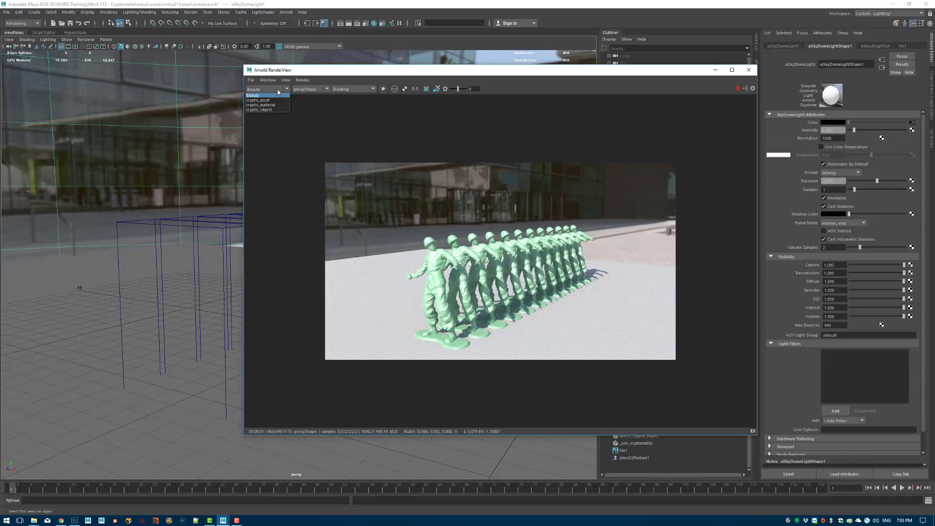
{"action": "left_click", "coordinate": [277, 101]}
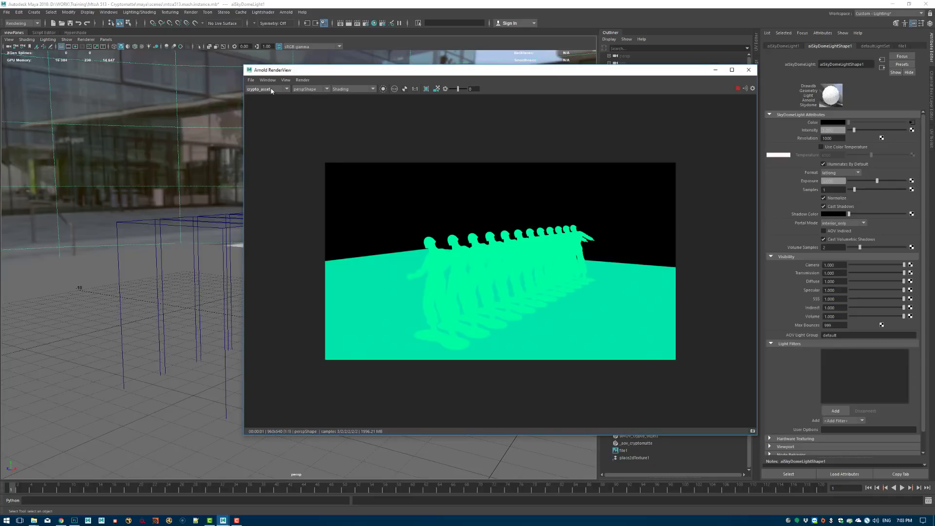
{"action": "scroll", "coordinate": [271, 91], "scroll_direction": "down", "scroll_amount": 1}
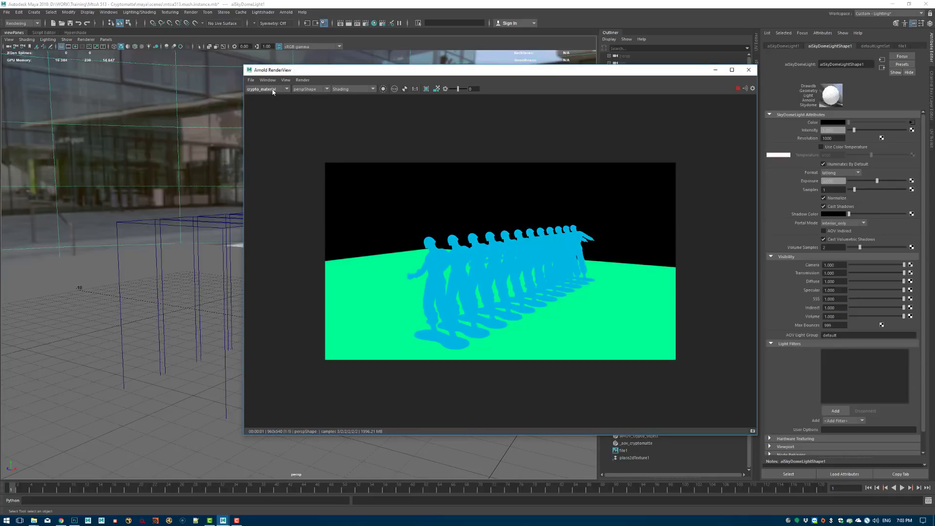
{"action": "scroll", "coordinate": [273, 92], "scroll_direction": "down", "scroll_amount": 1}
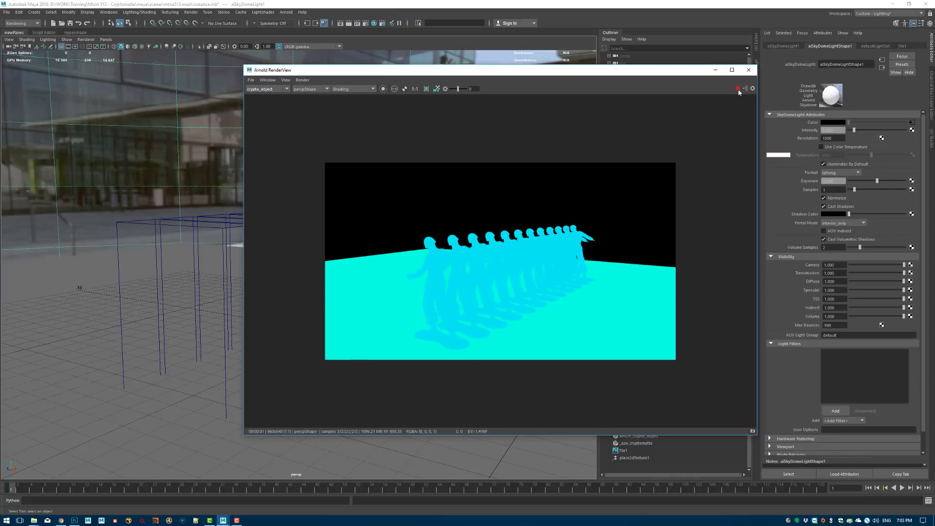
{"action": "left_click", "coordinate": [748, 70]}
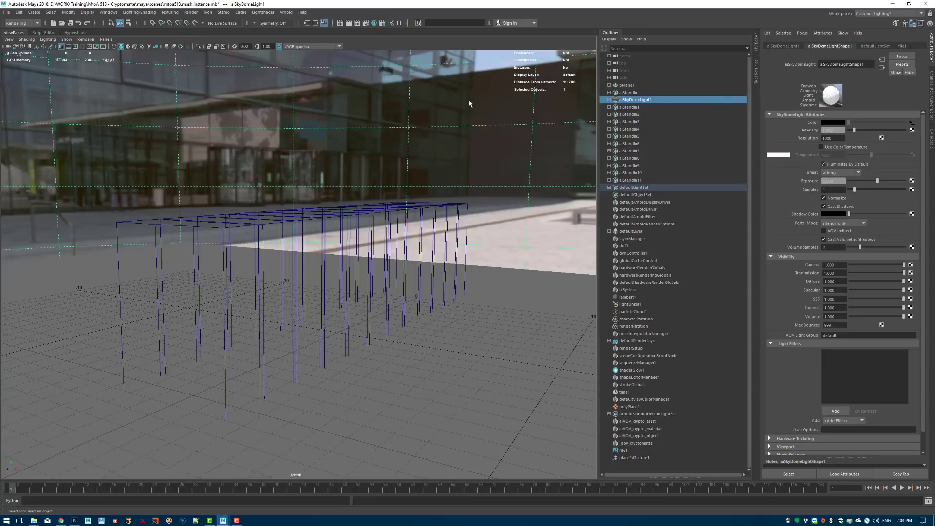
Set aiStandIn1's viewport draw mode to Shaded and delete the copies aiStandIn2 through aiStandIn11
{"action": "left_click", "coordinate": [631, 108]}
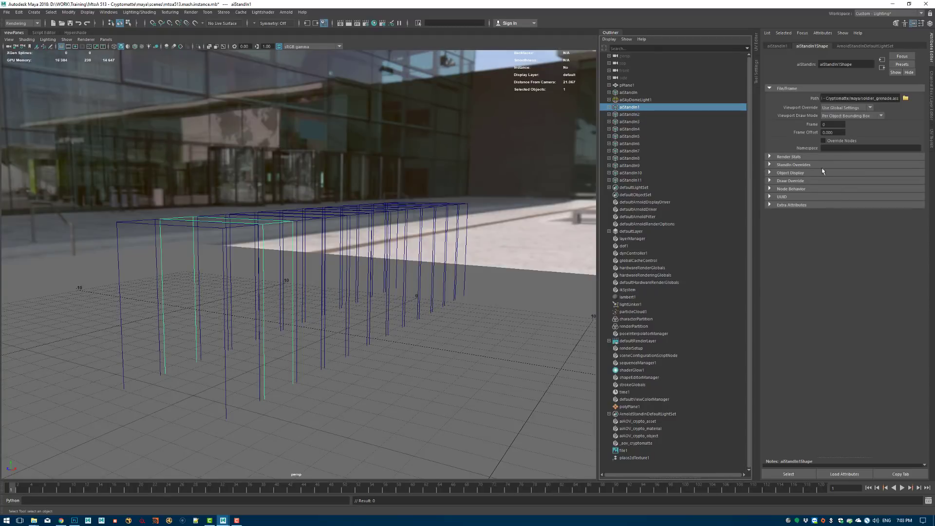
{"action": "left_click", "coordinate": [850, 115]}
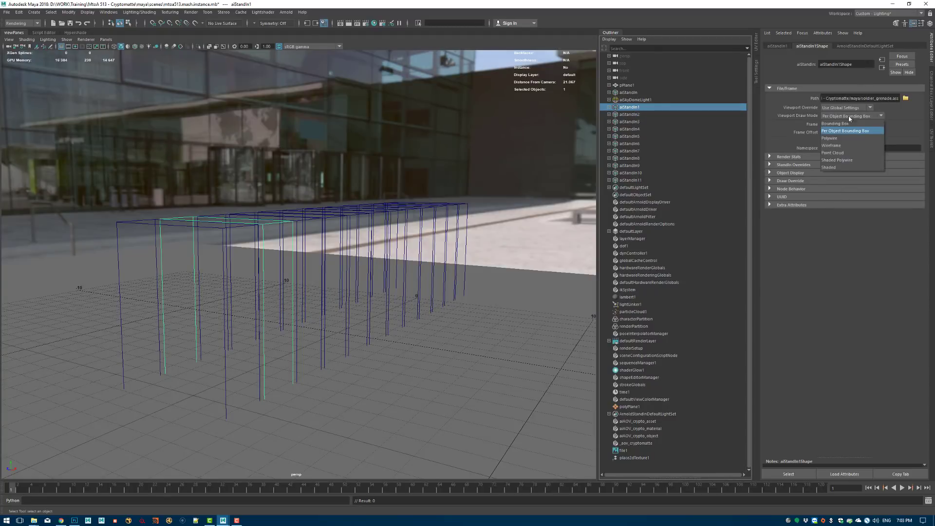
{"action": "left_click", "coordinate": [835, 165]}
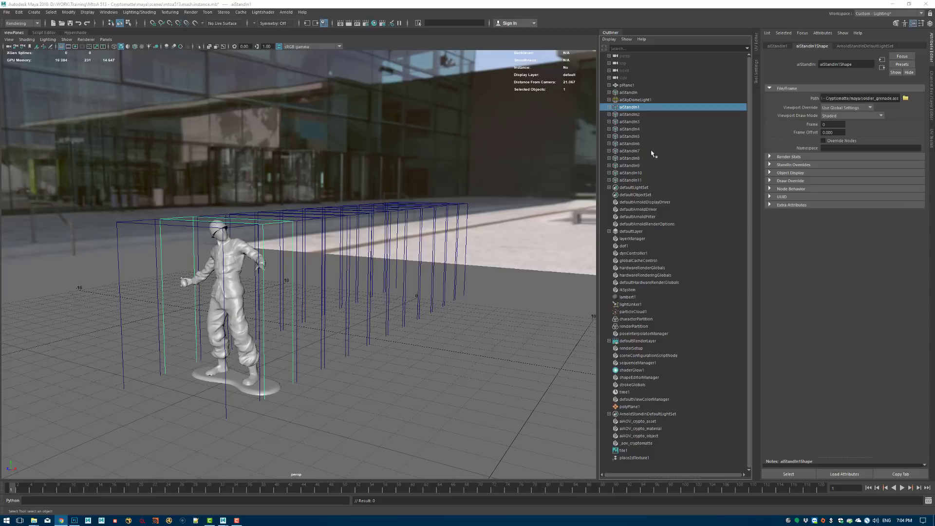
{"action": "left_click_drag", "start_coordinate": [647, 184], "coordinate": [646, 115]}
{"action": "key", "text": "Delete"}
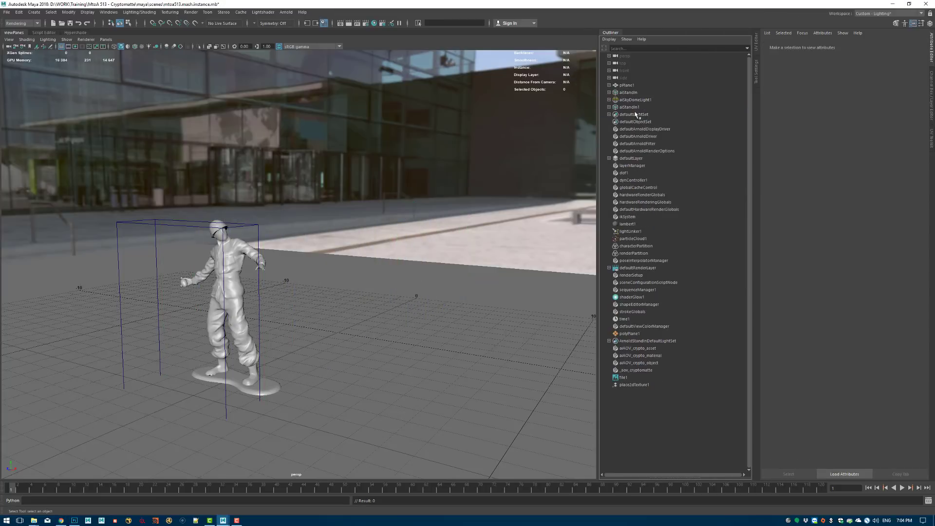
Add an integer attribute named mtoa_constant_crypto_object_offset to the aiStandIn1Shape node
{"action": "left_click", "coordinate": [641, 108]}
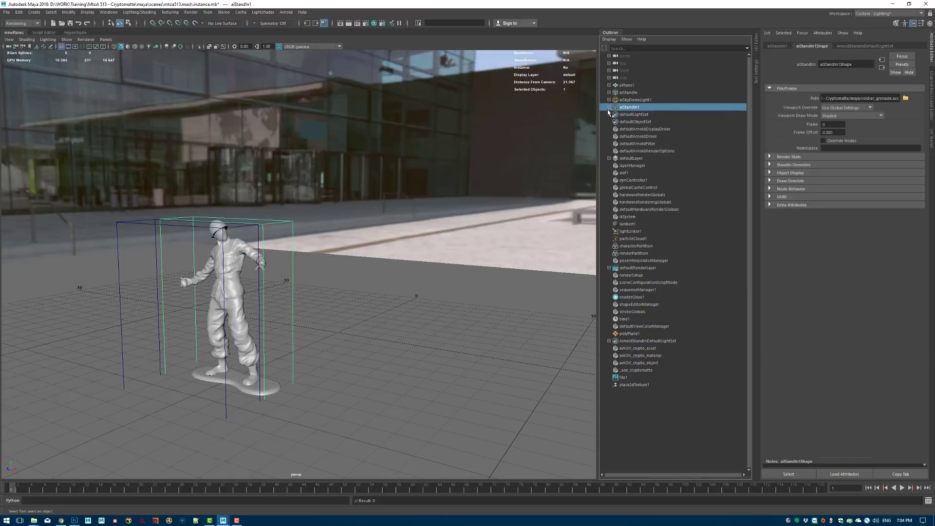
{"action": "left_click", "coordinate": [609, 40]}
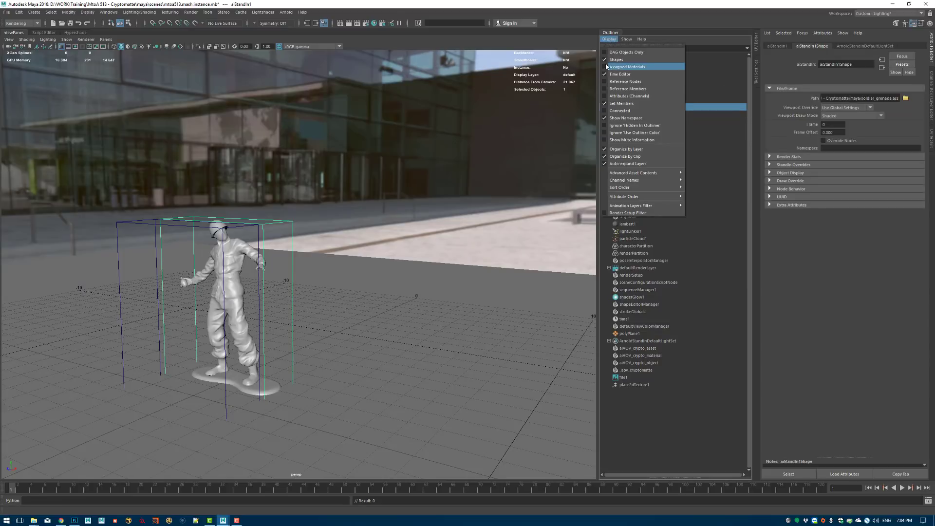
{"action": "left_click", "coordinate": [610, 39]}
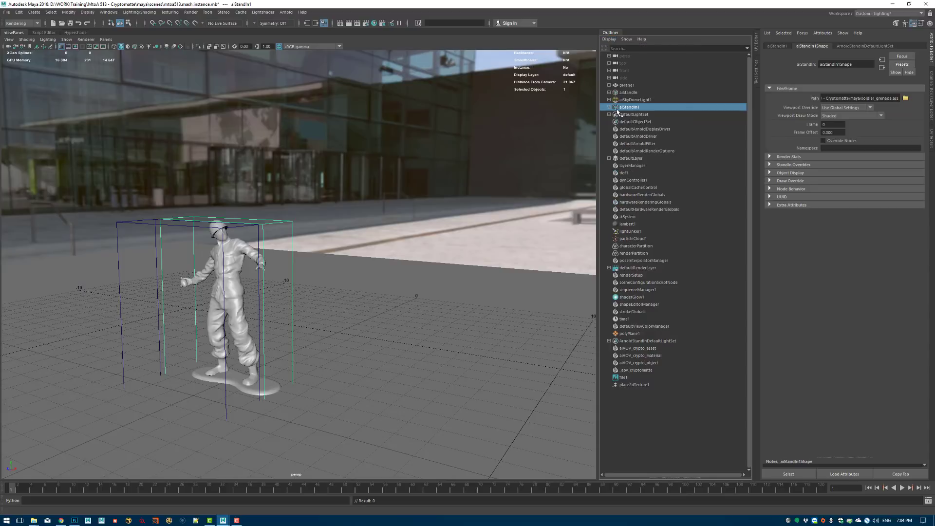
{"action": "left_click", "coordinate": [608, 107]}
{"action": "left_click", "coordinate": [639, 115]}
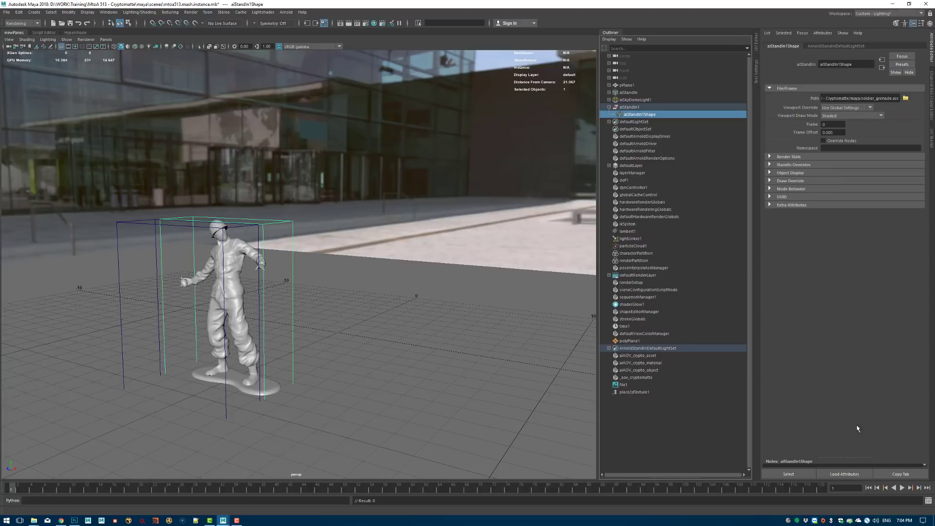
{"action": "left_click", "coordinate": [823, 32]}
{"action": "left_click", "coordinate": [832, 40]}
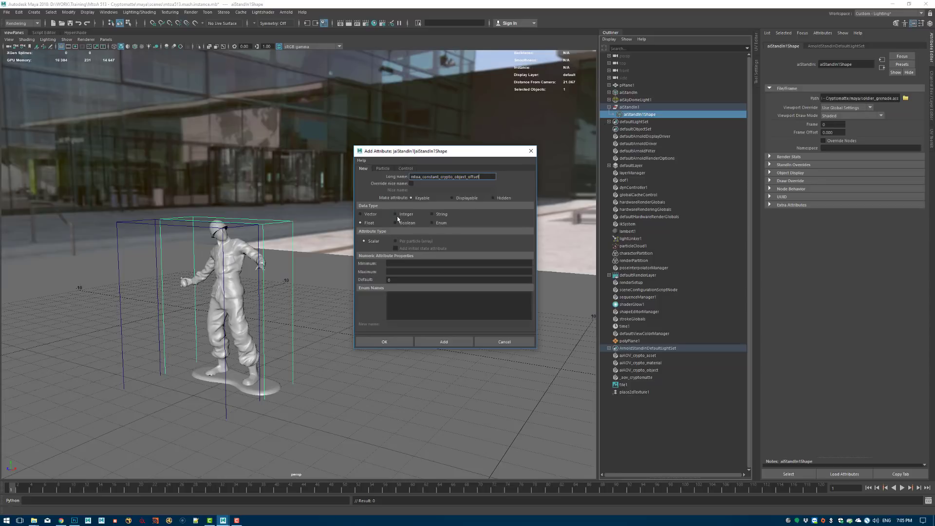
{"action": "left_click", "coordinate": [381, 340]}
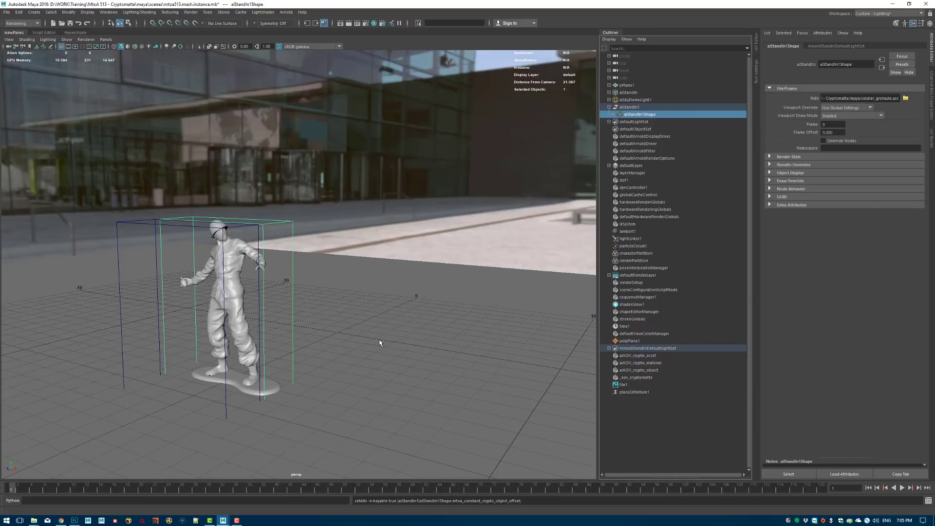
Delete the original aiStandIn and expand the extra attributes of aiStandIn1Shape
{"action": "left_click", "coordinate": [630, 93]}
{"action": "key", "text": "Delete"}
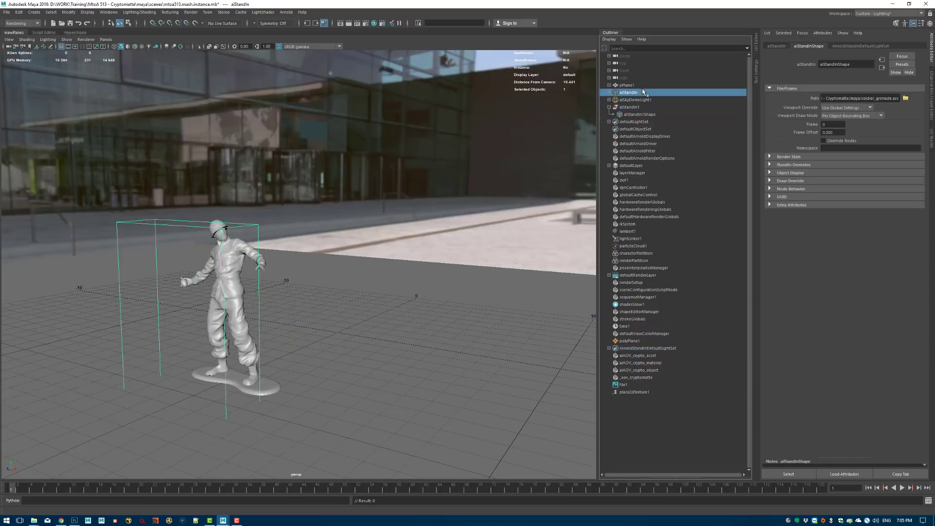
{"action": "left_click", "coordinate": [636, 100]}
{"action": "left_click", "coordinate": [638, 108]}
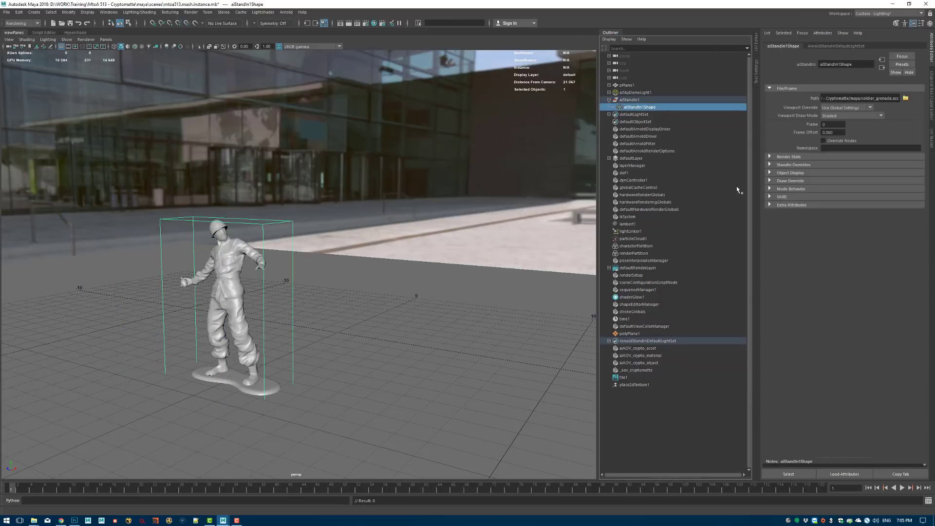
{"action": "left_click", "coordinate": [799, 206]}
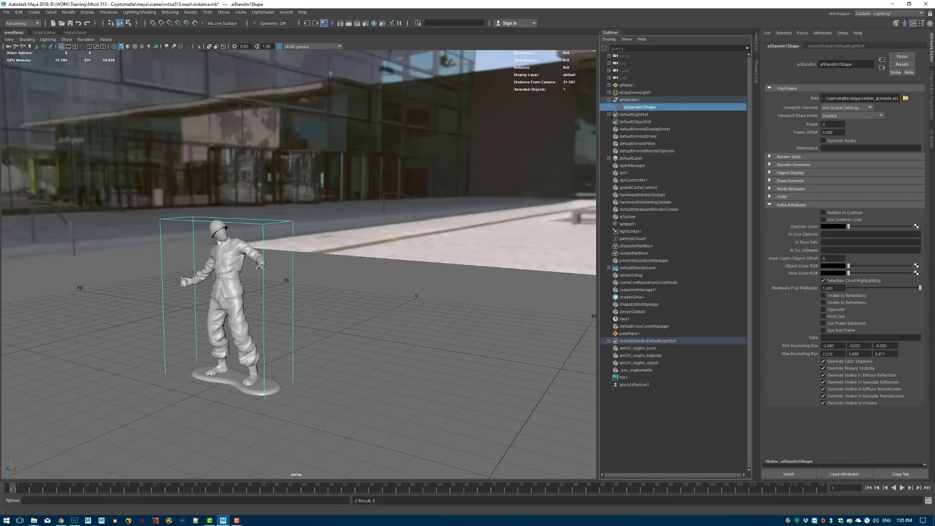
{"action": "left_click_drag", "start_coordinate": [578, 248], "coordinate": [460, 245], "text": "alt"}
Undo the deletion of the original aiStandIn and compare the extra attributes of both stand-ins
{"action": "key", "text": "ctrl+z"}
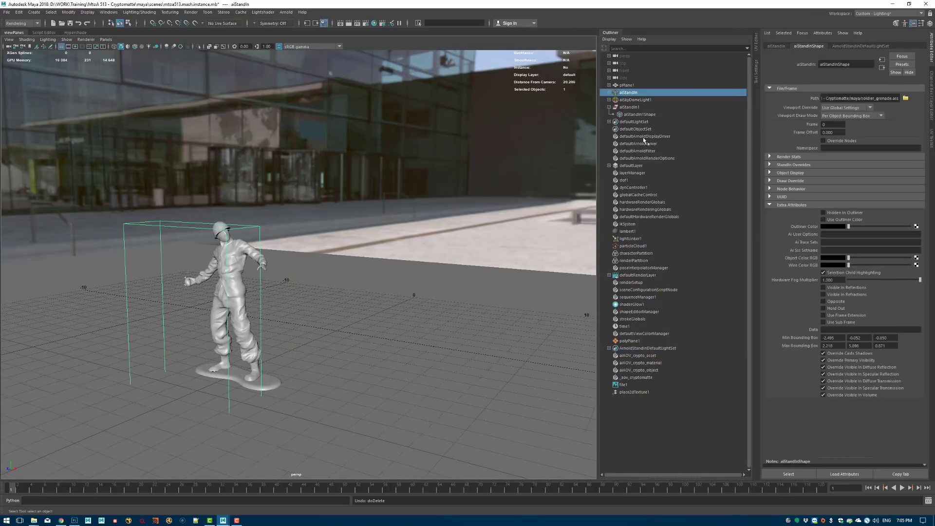
{"action": "left_click", "coordinate": [609, 93]}
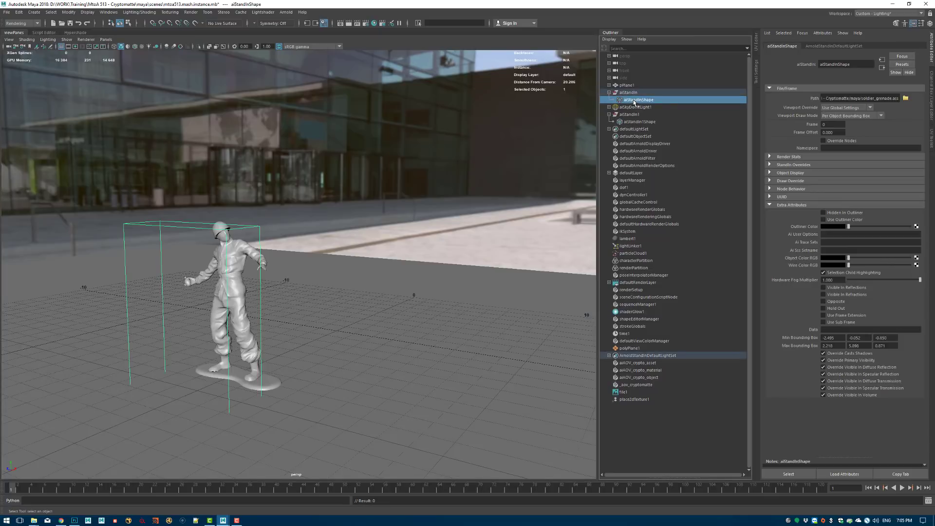
{"action": "left_click", "coordinate": [635, 115]}
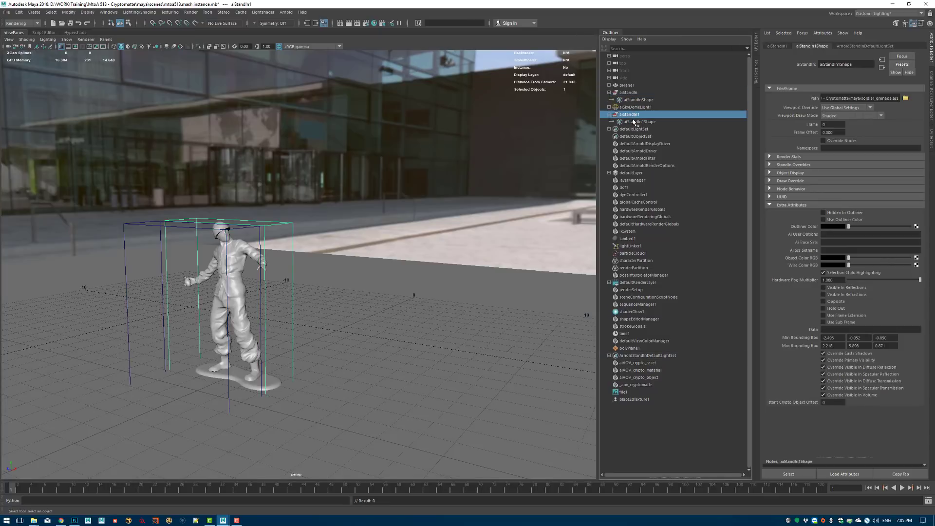
Delete the original aiStandIn and select aiStandIn1, which carries the custom crypto offset attribute
{"action": "left_click", "coordinate": [633, 93]}
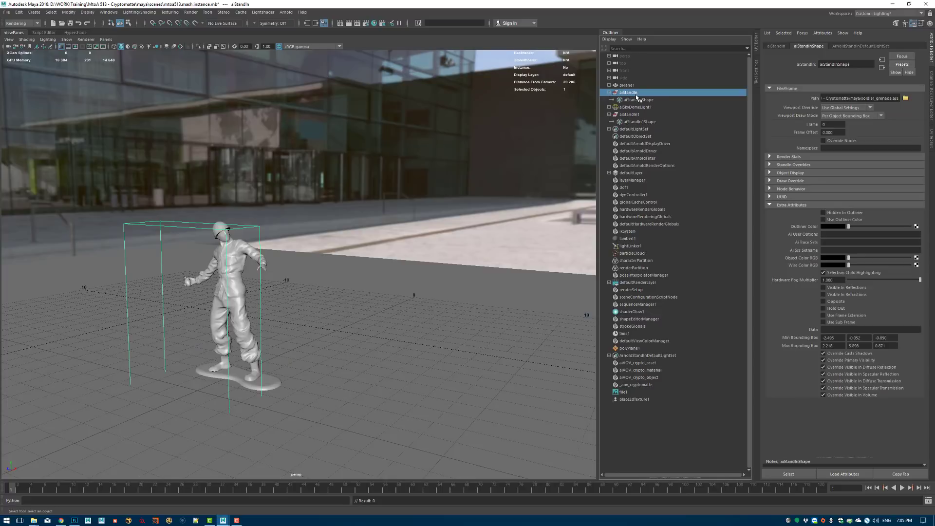
{"action": "key", "text": "Delete"}
{"action": "left_click", "coordinate": [635, 100]}
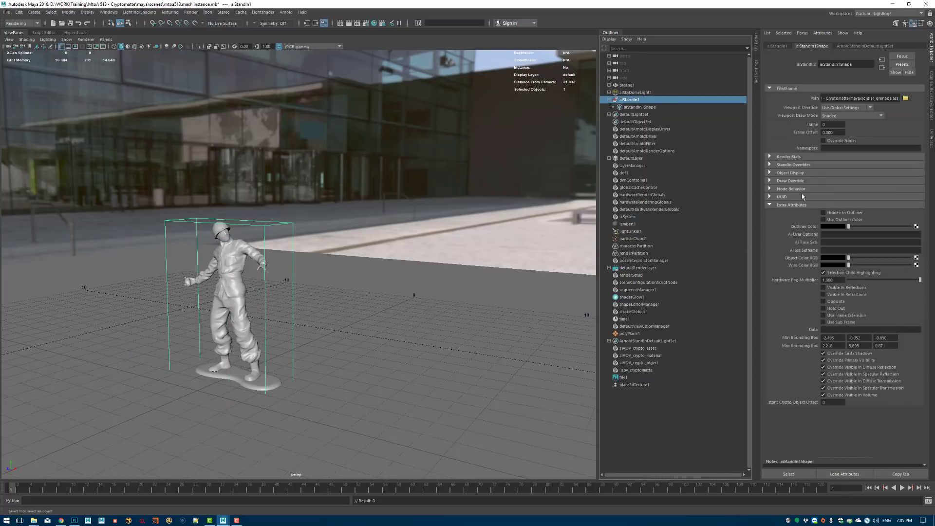
{"action": "left_click", "coordinate": [658, 108]}
{"action": "left_click", "coordinate": [657, 101]}
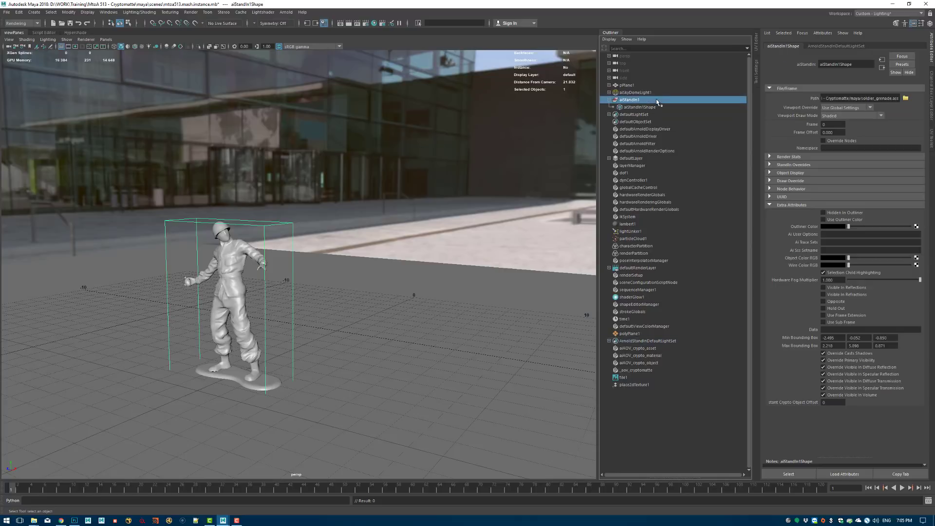
Select aiStandIn1Shape and update the full scene in Arnold RenderView to view its crypto_object AOV
{"action": "left_click", "coordinate": [777, 46]}
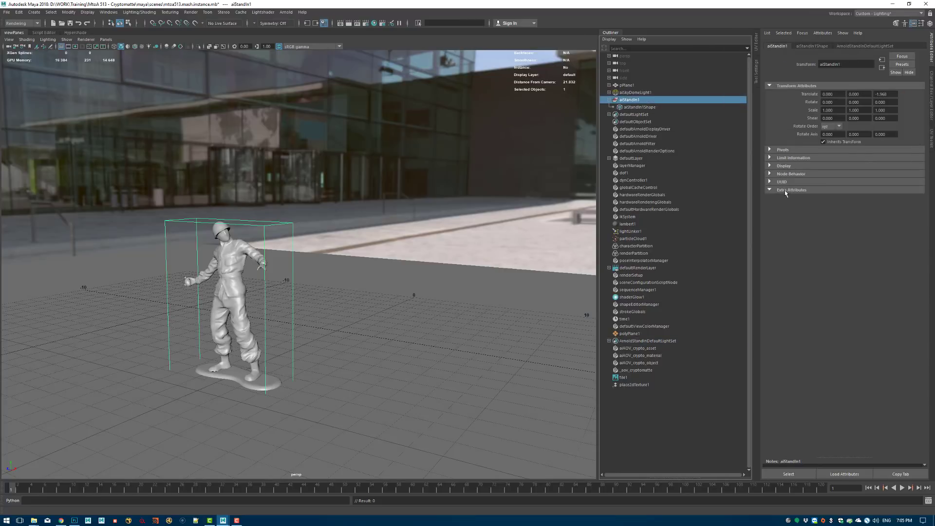
{"action": "left_click", "coordinate": [665, 113]}
{"action": "left_click", "coordinate": [663, 108]}
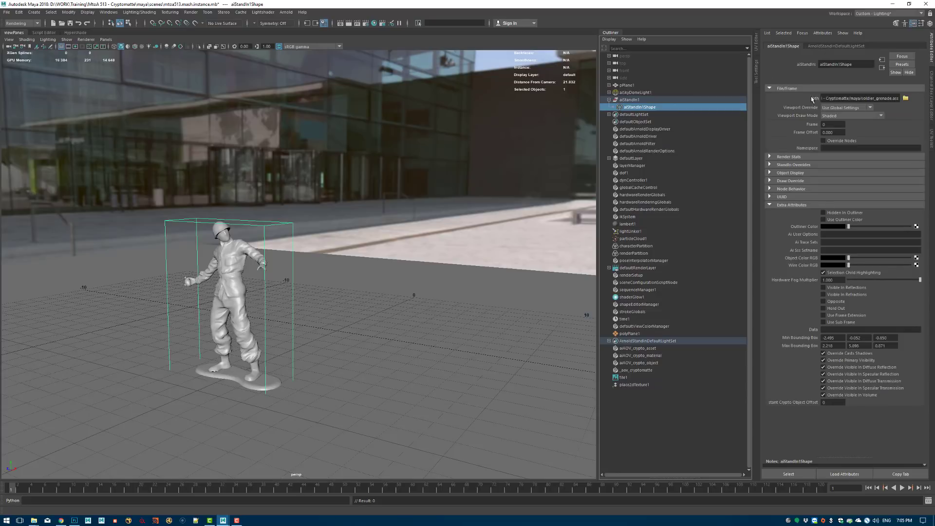
{"action": "left_click", "coordinate": [286, 12]}
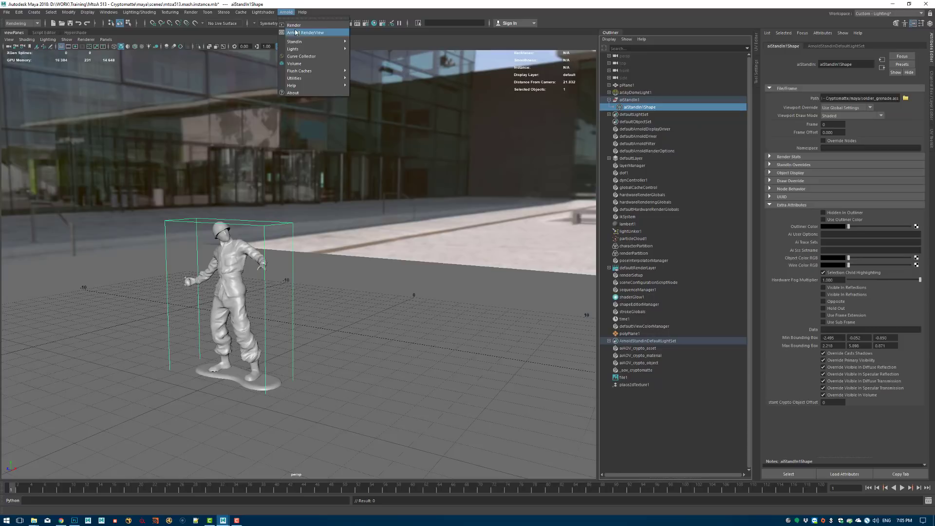
{"action": "left_click", "coordinate": [297, 62]}
{"action": "left_click", "coordinate": [310, 89]}
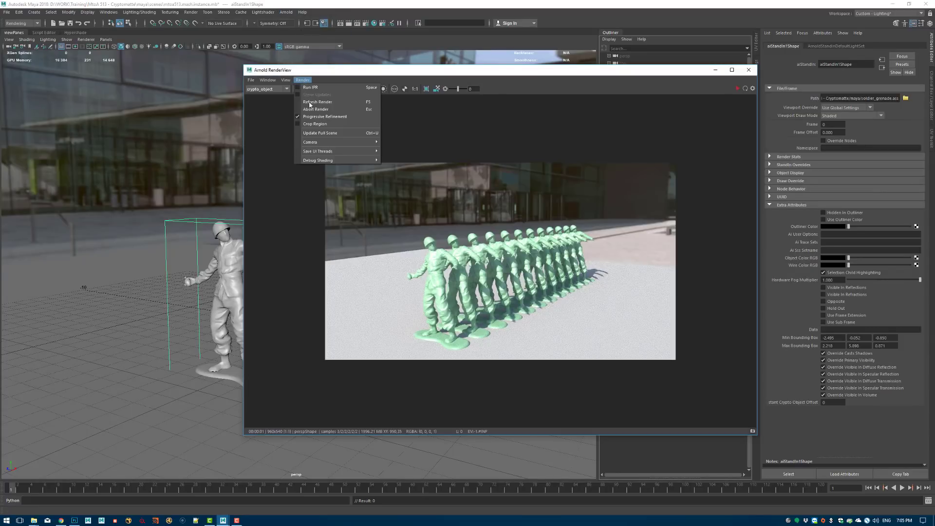
{"action": "left_click", "coordinate": [321, 134]}
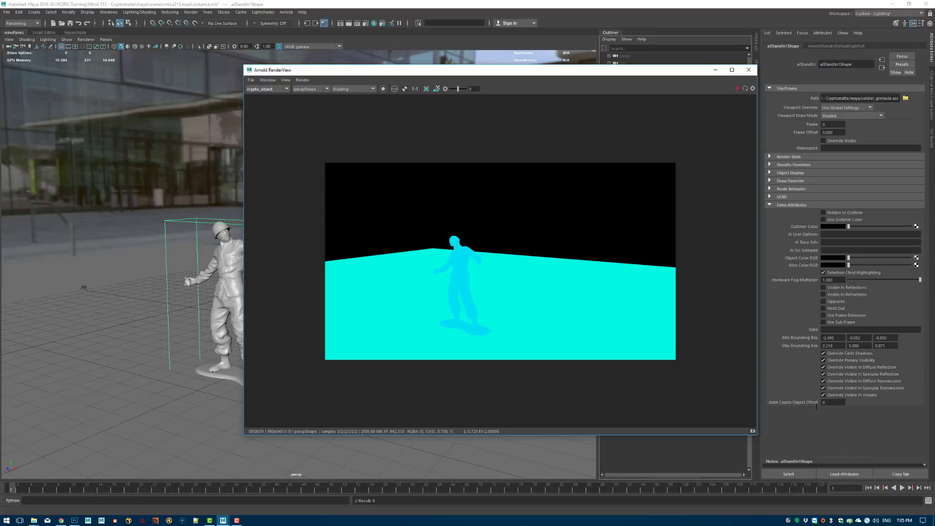
Set the crypto object offset of aiStandIn1Shape to 1, re-render the crypto_object AOV and close the render view
{"action": "double_click", "coordinate": [827, 403]}
{"action": "type", "text": "1"}
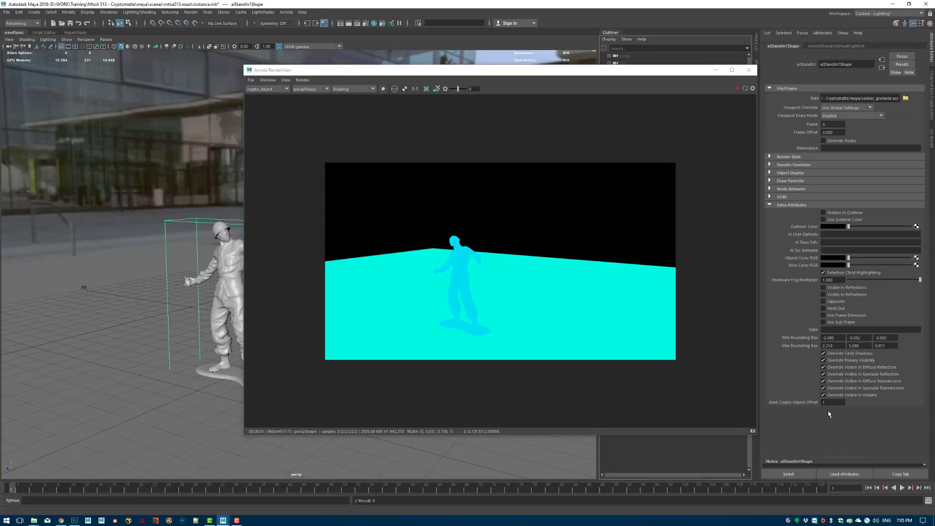
{"action": "left_click_drag", "start_coordinate": [555, 69], "coordinate": [525, 80]}
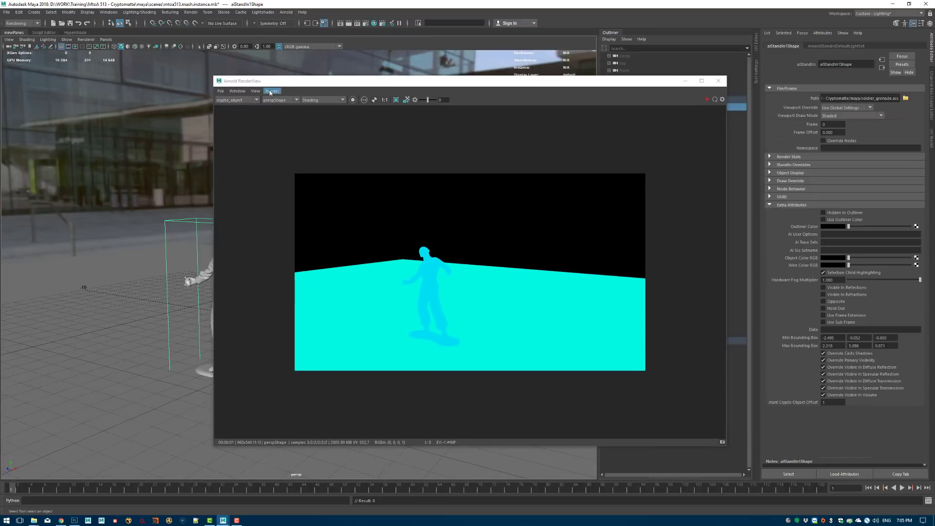
{"action": "left_click", "coordinate": [702, 100]}
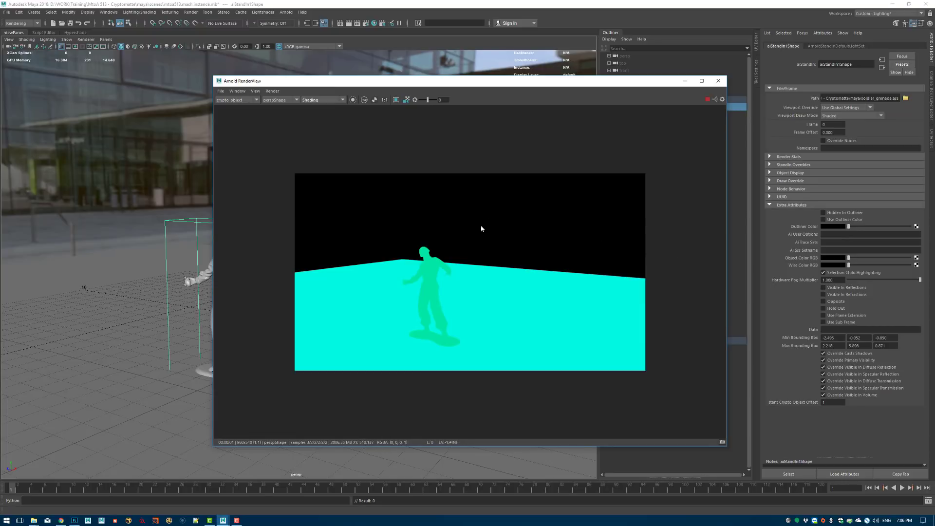
{"action": "left_click", "coordinate": [718, 82]}
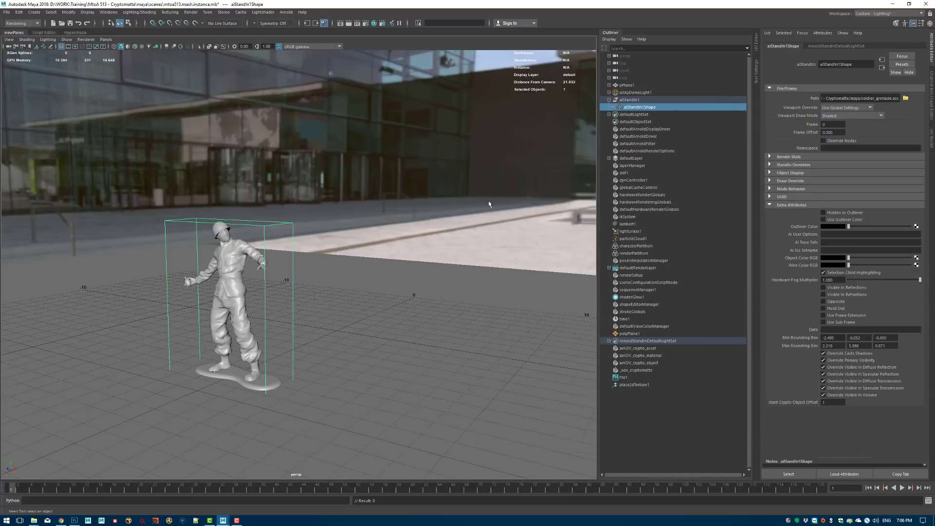
Duplicate aiStandIn1 and move the copy behind the original to about -4.09 in Z
{"action": "right_click_drag", "start_coordinate": [396, 211], "coordinate": [594, 108], "text": "alt"}
{"action": "left_click", "coordinate": [609, 99]}
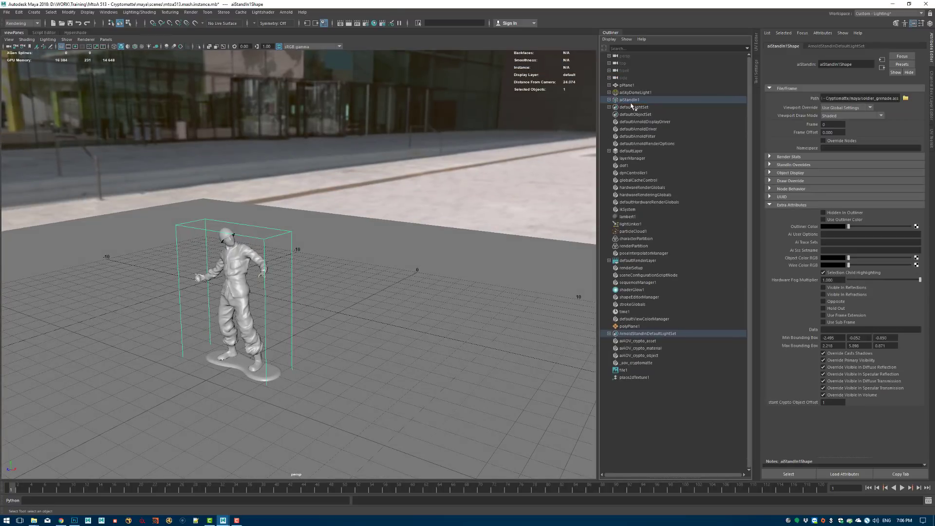
{"action": "left_click", "coordinate": [630, 100]}
{"action": "key", "text": "ctrl+d"}
{"action": "key", "text": "w"}
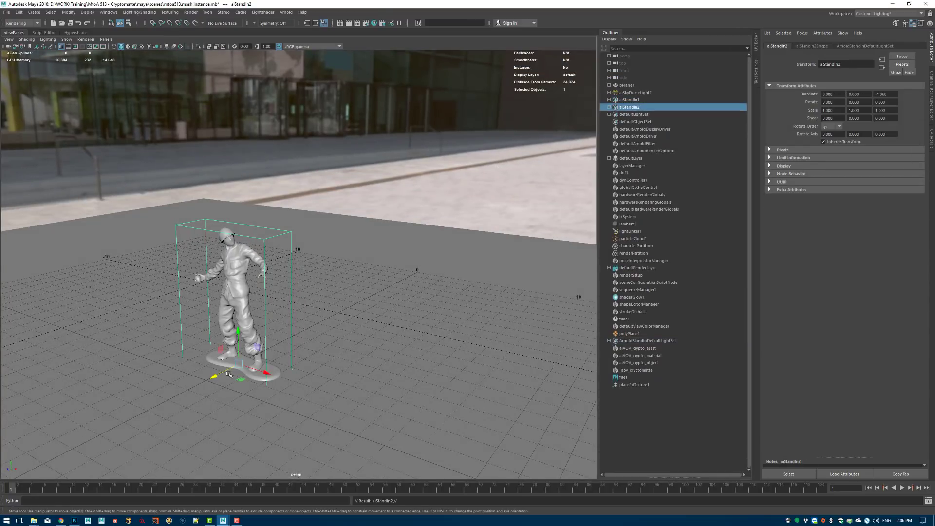
{"action": "left_click_drag", "start_coordinate": [217, 375], "coordinate": [251, 364]}
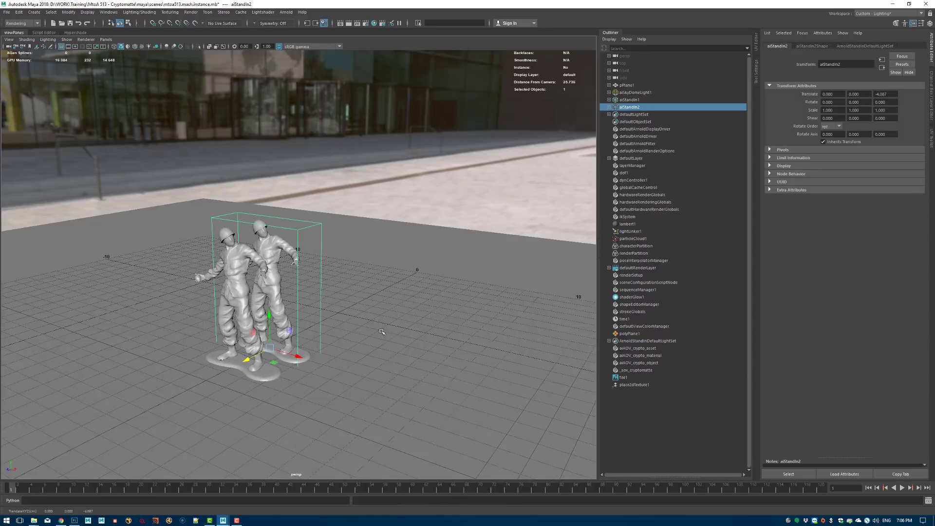
Repeat the duplication with the same offset nine times to extend the soldier row through aiStandIn11
{"action": "key", "text": "shift+d"}
{"action": "key", "text": "shift+d"}
{"action": "key", "text": "shift+d"}
{"action": "key", "text": "shift+d"}
{"action": "key", "text": "shift+d"}
{"action": "key", "text": "shift+d"}
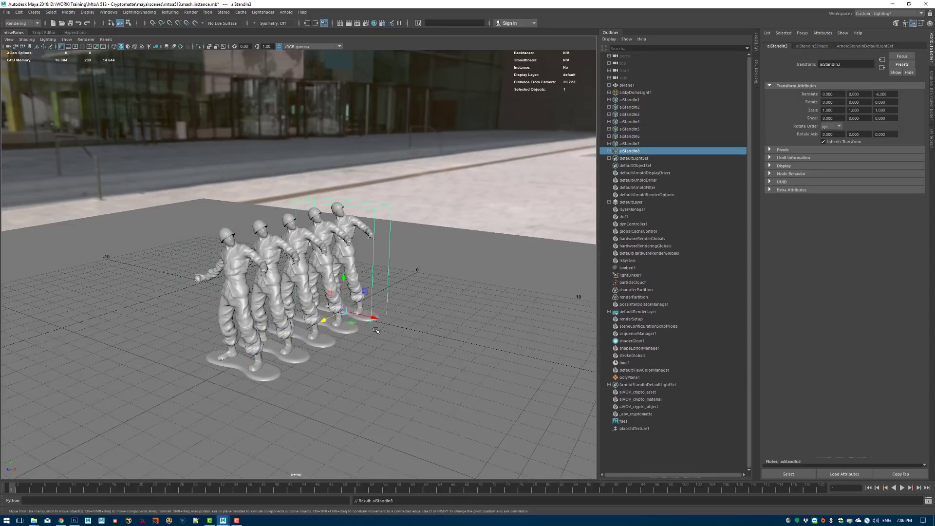
{"action": "key", "text": "shift+d"}
{"action": "key", "text": "shift+d"}
{"action": "key", "text": "shift+d"}
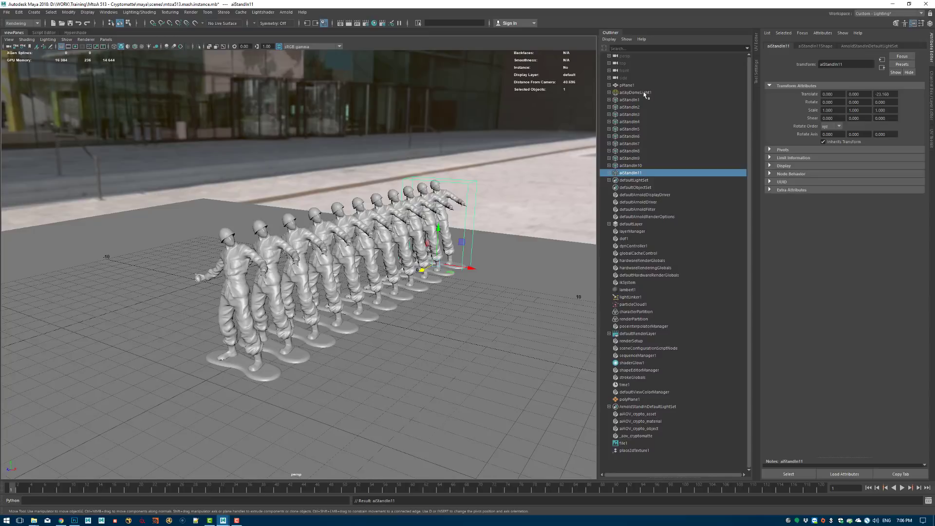
Give aiStandIn2 and aiStandIn3 their own crypto object offsets, using 3 for aiStandIn3
{"action": "left_click", "coordinate": [641, 114]}
{"action": "left_click", "coordinate": [642, 107]}
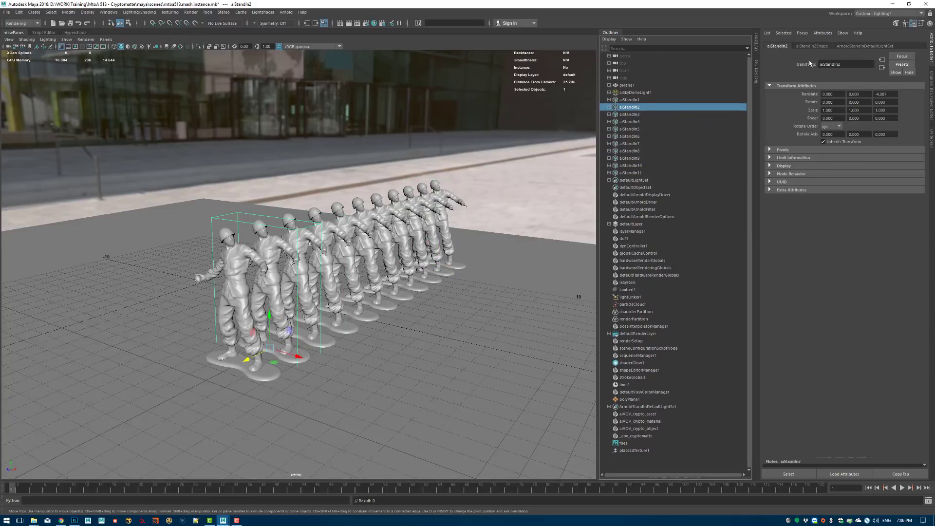
{"action": "left_click", "coordinate": [810, 46]}
{"action": "double_click", "coordinate": [832, 402]}
{"action": "type", "text": "3"}
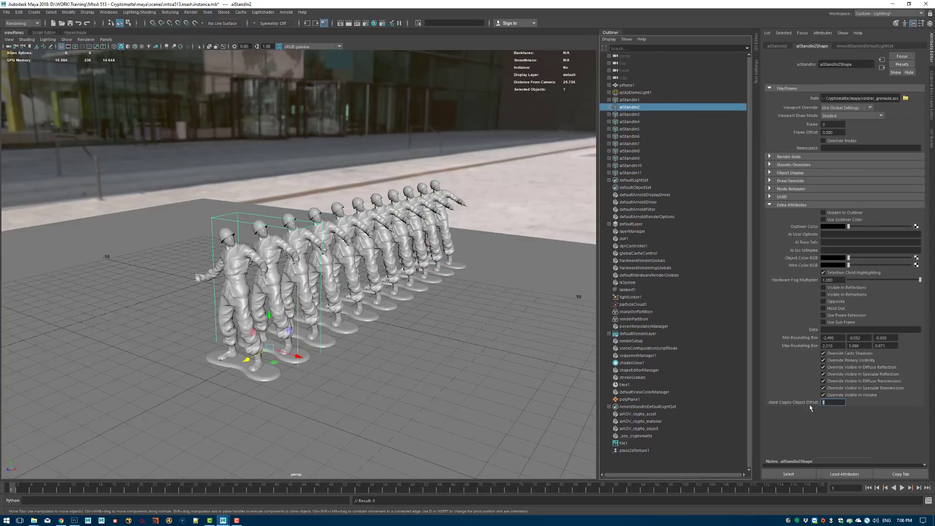
{"action": "left_click", "coordinate": [641, 114]}
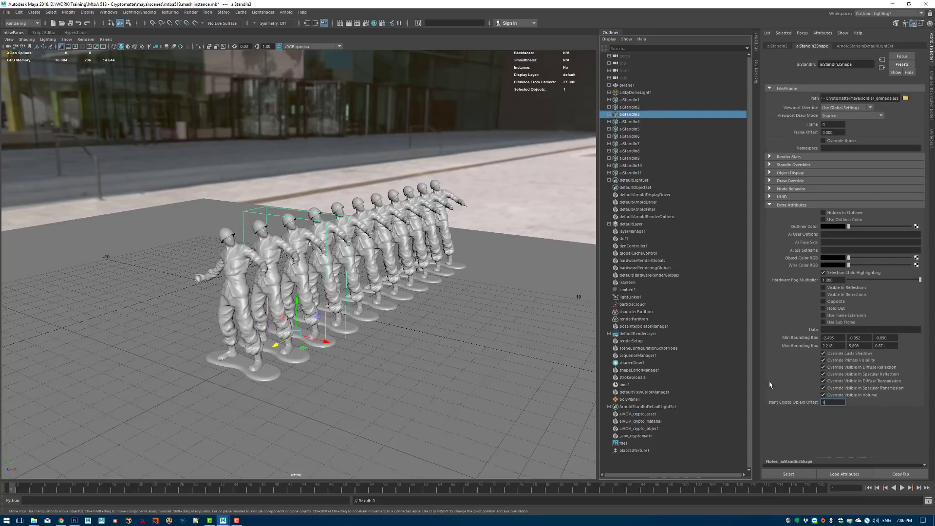
Set the crypto object offsets of aiStandIn4, aiStandIn5 and aiStandIn6 to 4, 5 and 6
{"action": "left_click", "coordinate": [633, 121]}
{"action": "double_click", "coordinate": [832, 402]}
{"action": "type", "text": "4"}
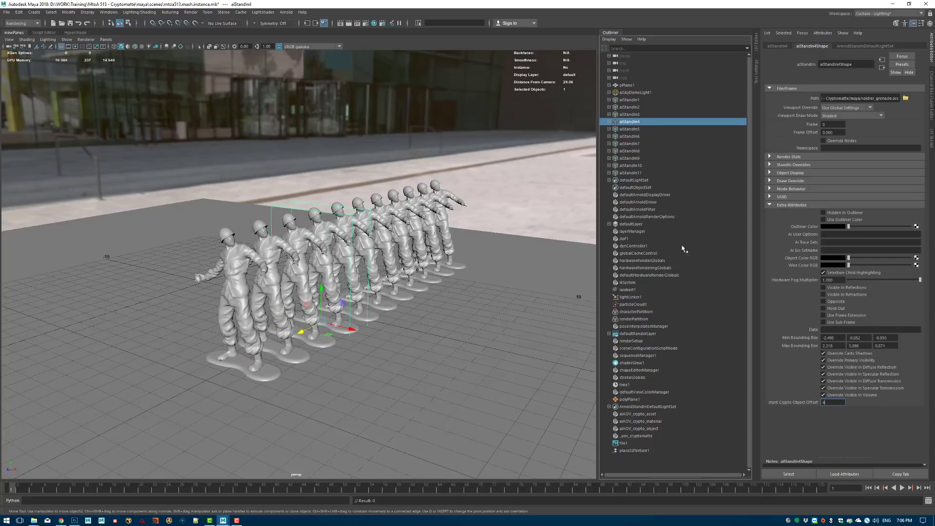
{"action": "left_click", "coordinate": [651, 129]}
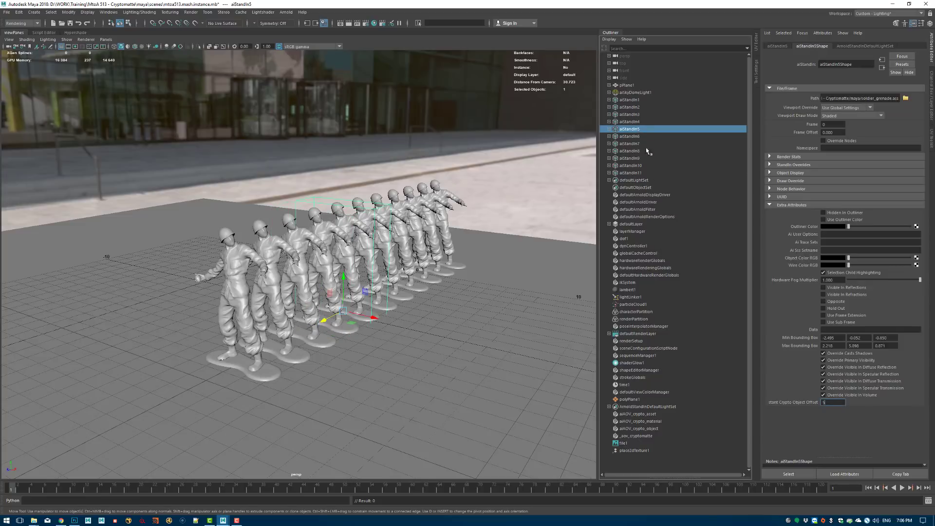
{"action": "left_click", "coordinate": [636, 137]}
{"action": "double_click", "coordinate": [834, 402]}
{"action": "type", "text": "6"}
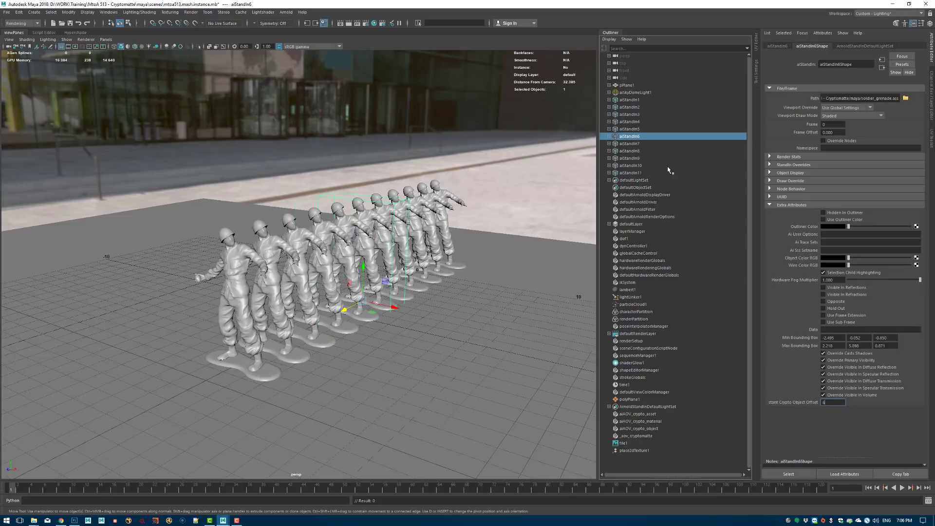
Give aiStandIn7 through aiStandIn11 unique crypto object offsets, with 10 for aiStandIn10 and 11 for aiStandIn11
{"action": "left_click", "coordinate": [638, 144]}
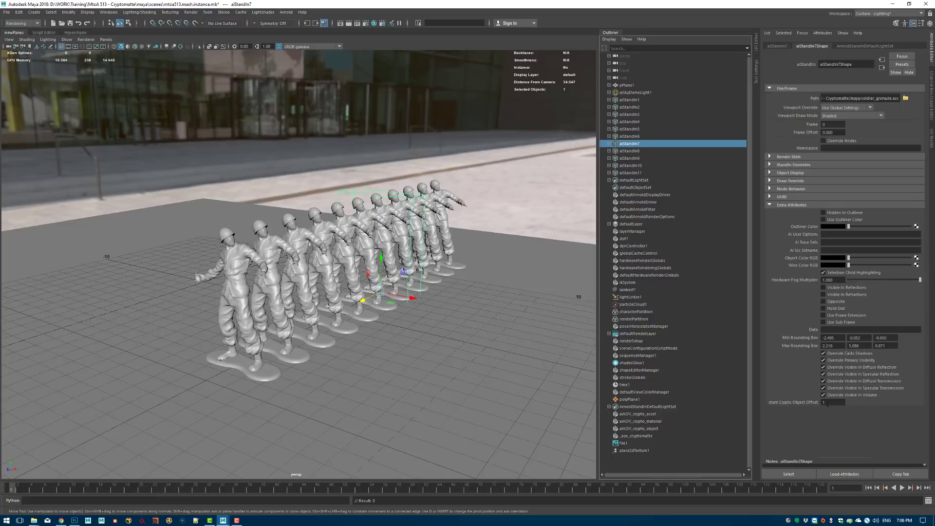
{"action": "left_click", "coordinate": [656, 152]}
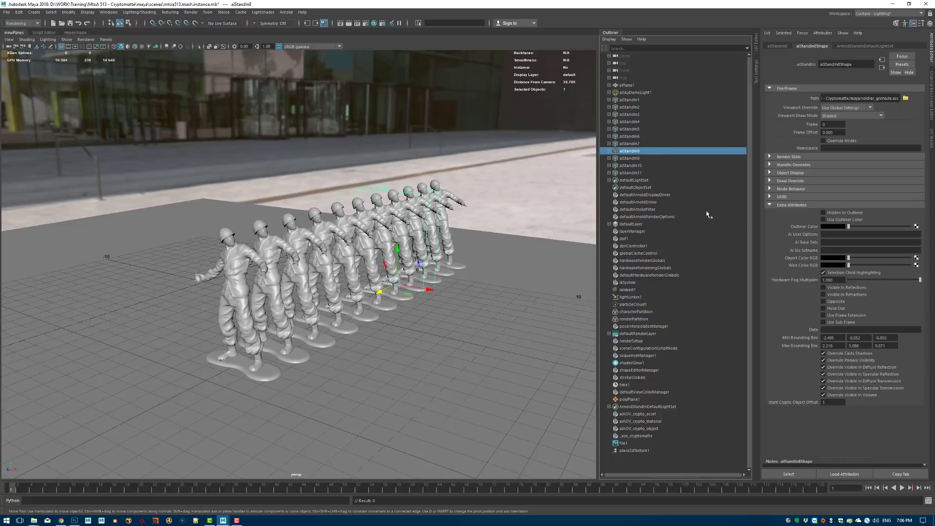
{"action": "left_click", "coordinate": [657, 159]}
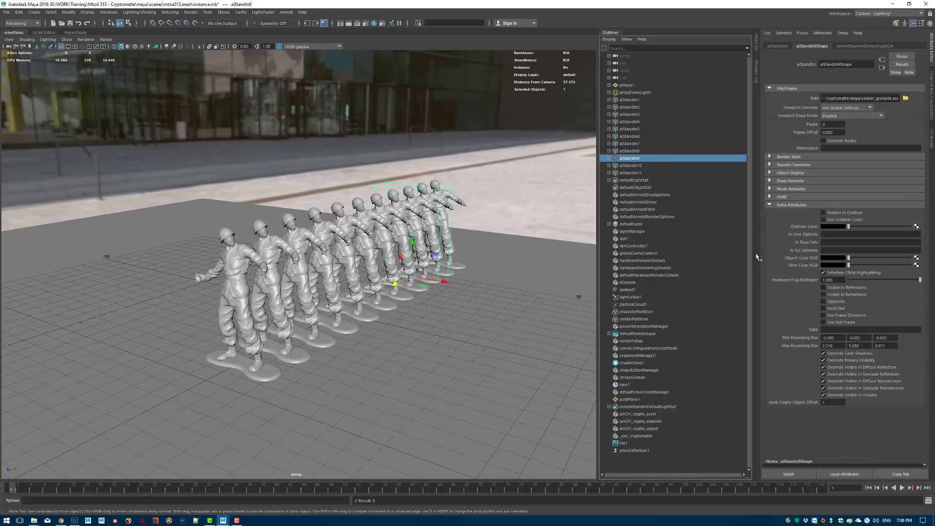
{"action": "left_click", "coordinate": [648, 167]}
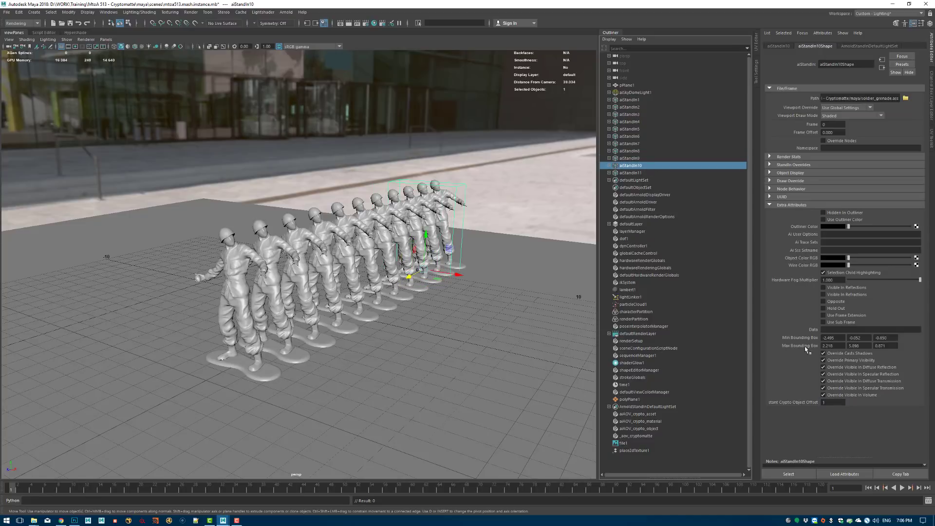
{"action": "double_click", "coordinate": [833, 403]}
{"action": "type", "text": "10"}
{"action": "left_click", "coordinate": [648, 173]}
{"action": "type", "text": "1"}
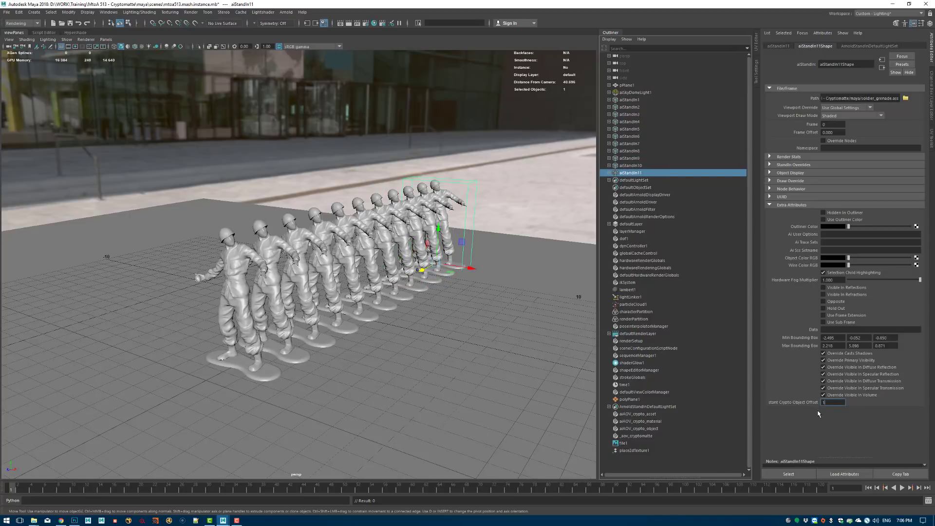
{"action": "key", "text": "Return"}
Render the soldier row in Arnold RenderView, compare the Beauty and crypto_object AOVs, and close the render view
{"action": "left_click_drag", "start_coordinate": [370, 302], "coordinate": [312, 273], "text": "alt"}
{"action": "left_click", "coordinate": [286, 13]}
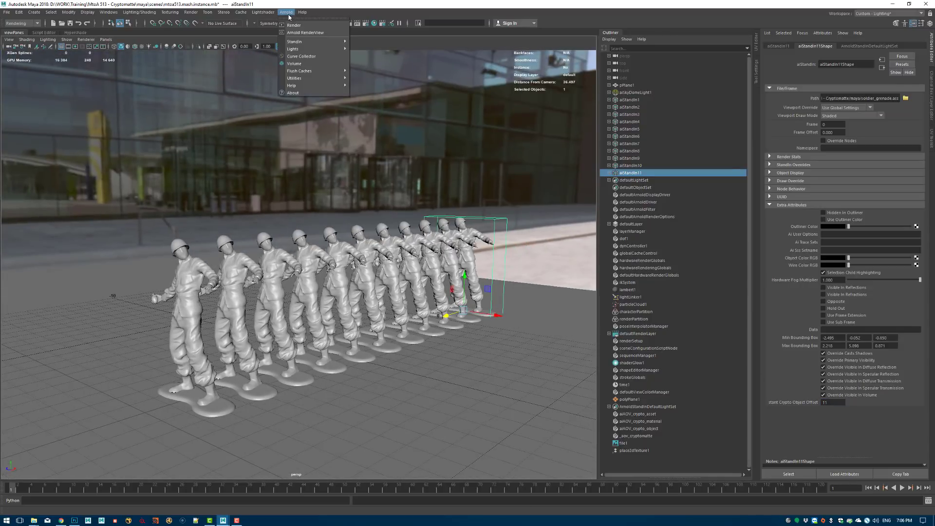
{"action": "left_click", "coordinate": [294, 21]}
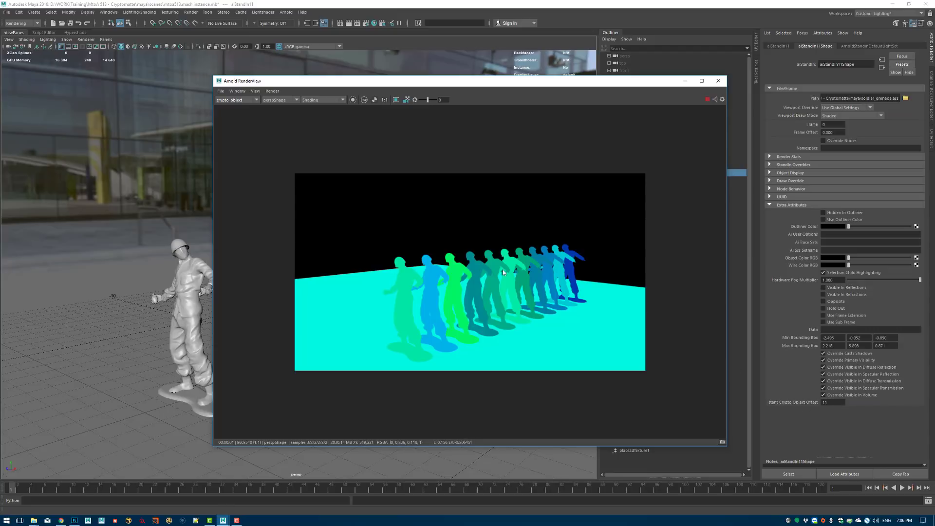
{"action": "left_click", "coordinate": [243, 103]}
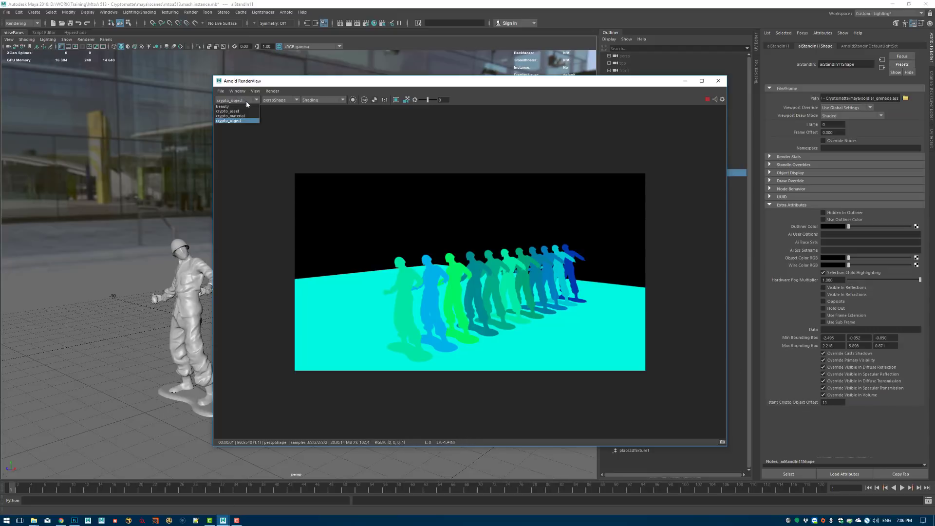
{"action": "left_click", "coordinate": [243, 106]}
{"action": "left_click", "coordinate": [241, 101]}
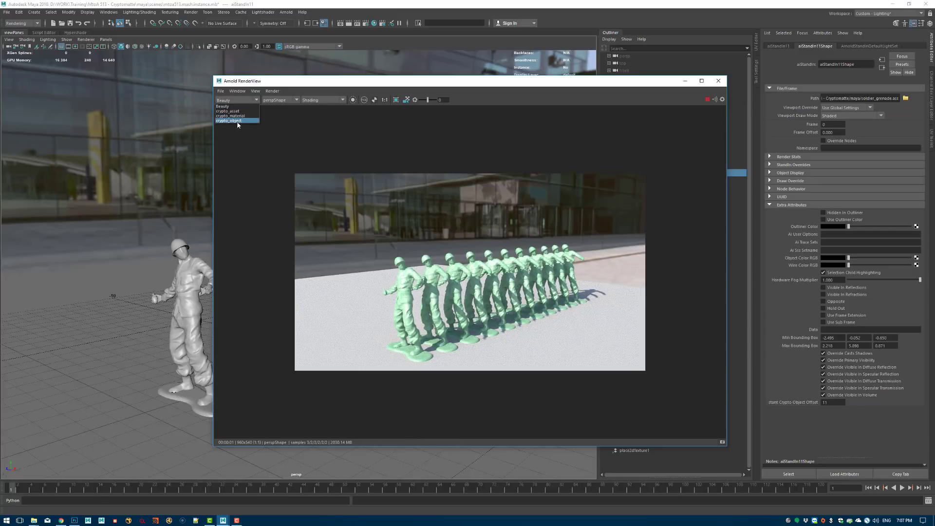
{"action": "left_click", "coordinate": [239, 125]}
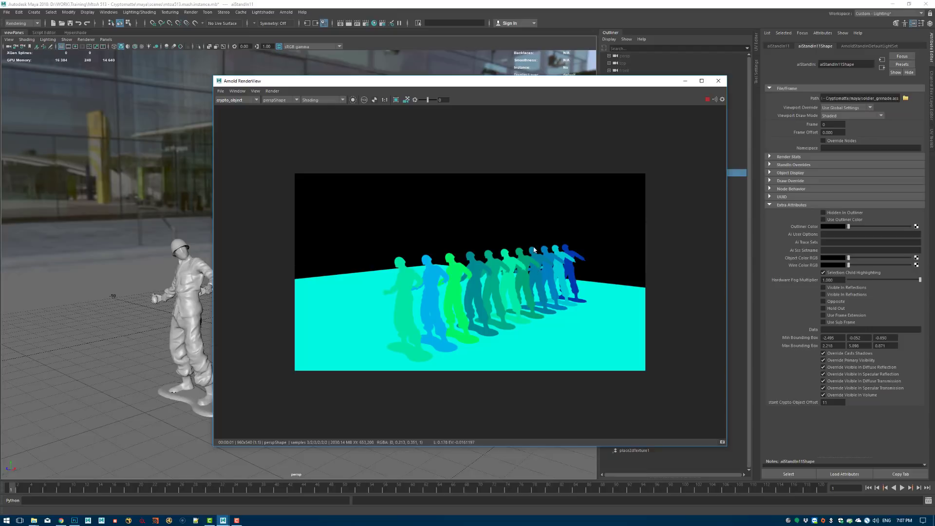
{"action": "left_click", "coordinate": [718, 81]}
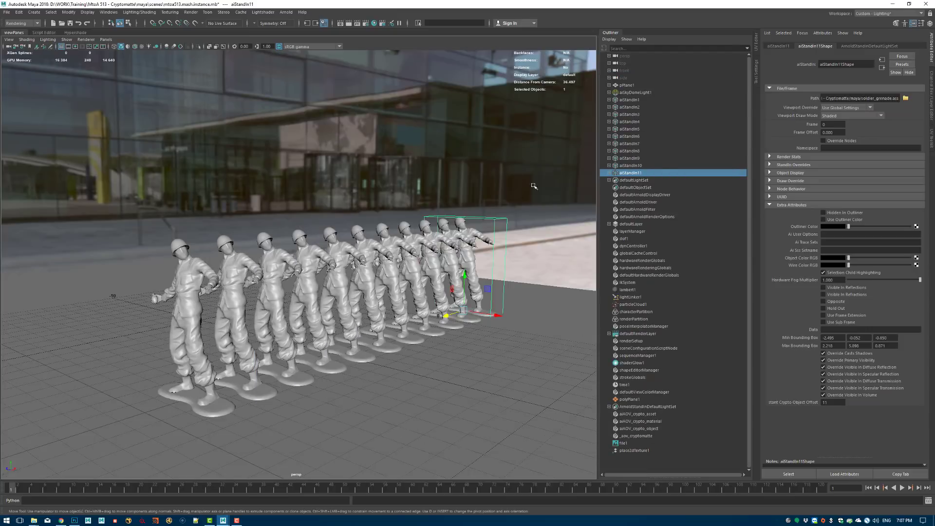
Delete the stand-ins aiStandIn1 through aiStandIn11 and select the ground plane pPlane1
{"action": "left_click_drag", "start_coordinate": [642, 99], "coordinate": [642, 173]}
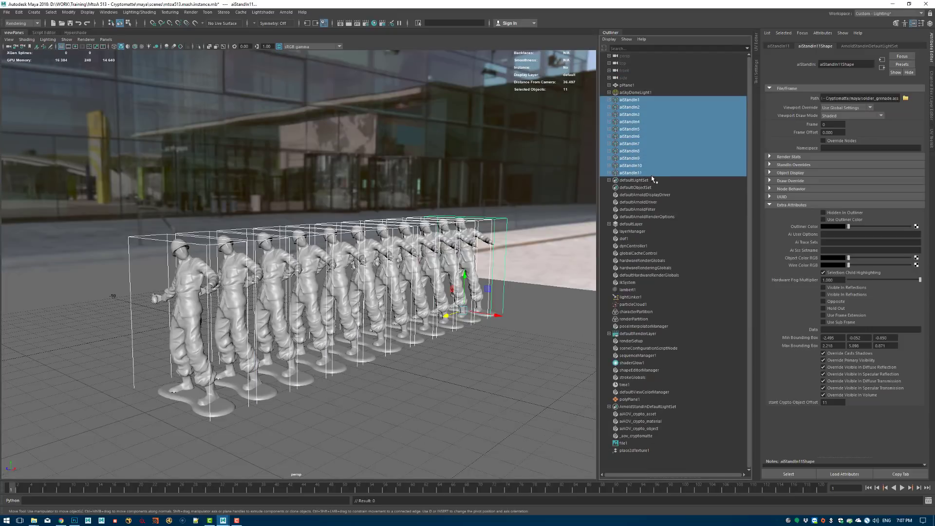
{"action": "key", "text": "Delete"}
{"action": "left_click_drag", "start_coordinate": [477, 209], "coordinate": [401, 275], "text": "alt"}
{"action": "left_click", "coordinate": [401, 275]}
{"action": "key", "text": "f"}
{"action": "scroll", "coordinate": [298, 263], "scroll_direction": "up", "scroll_amount": 2}
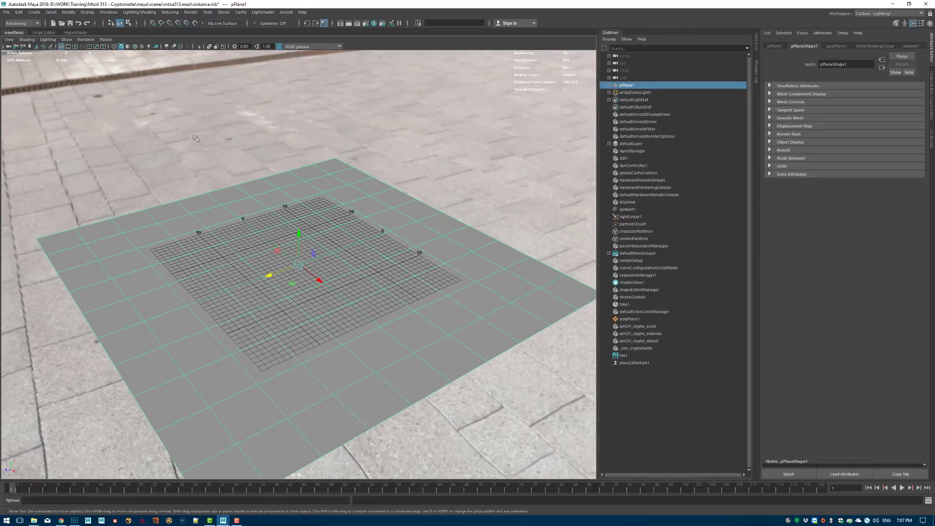
Hide the grid in the perspective viewport
{"action": "left_click", "coordinate": [61, 46]}
{"action": "scroll", "coordinate": [311, 222], "scroll_direction": "down", "scroll_amount": 3}
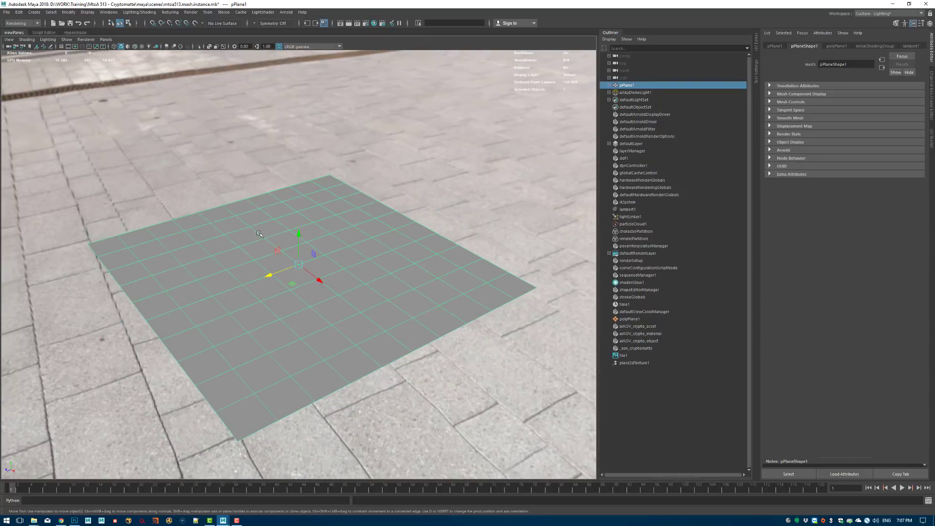
{"action": "left_click_drag", "start_coordinate": [311, 222], "coordinate": [284, 222], "text": "alt"}
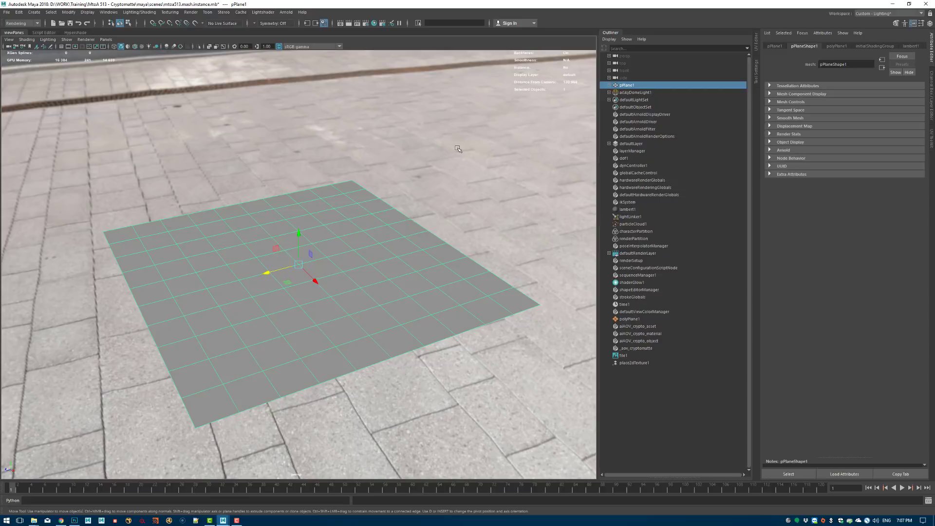
Create a new Arnold stand-in in the scene and select it to show its attributes
{"action": "right_click_drag", "start_coordinate": [351, 268], "coordinate": [433, 262], "text": "alt"}
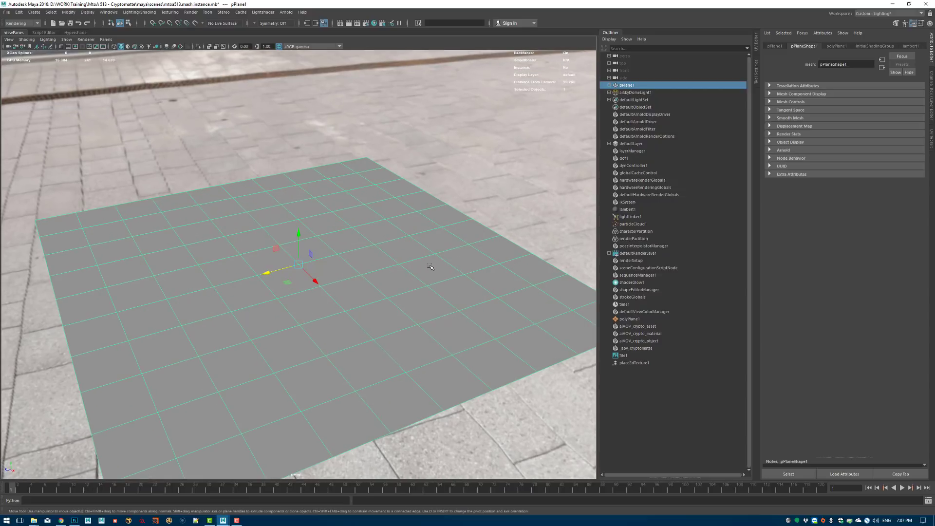
{"action": "left_click_drag", "start_coordinate": [389, 214], "coordinate": [393, 265], "text": "alt"}
{"action": "scroll", "coordinate": [393, 264], "scroll_direction": "down", "scroll_amount": 2}
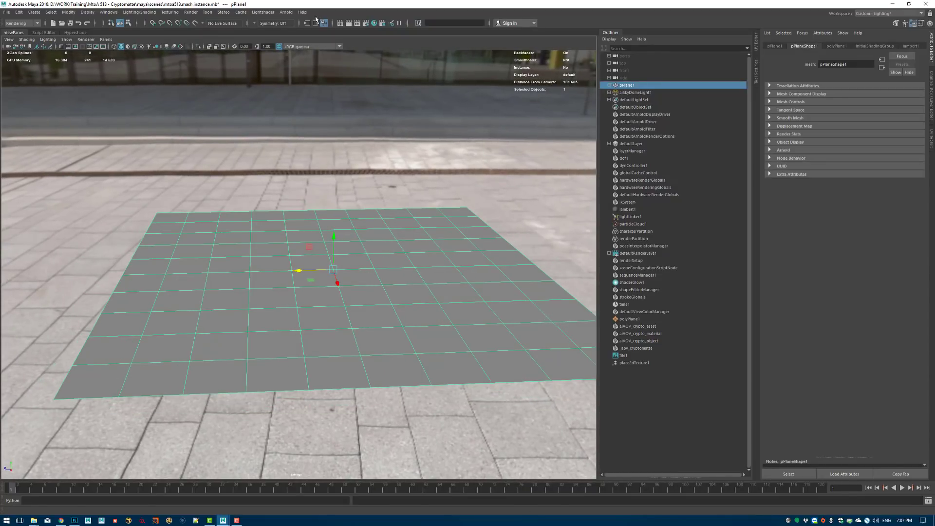
{"action": "left_click", "coordinate": [441, 51]}
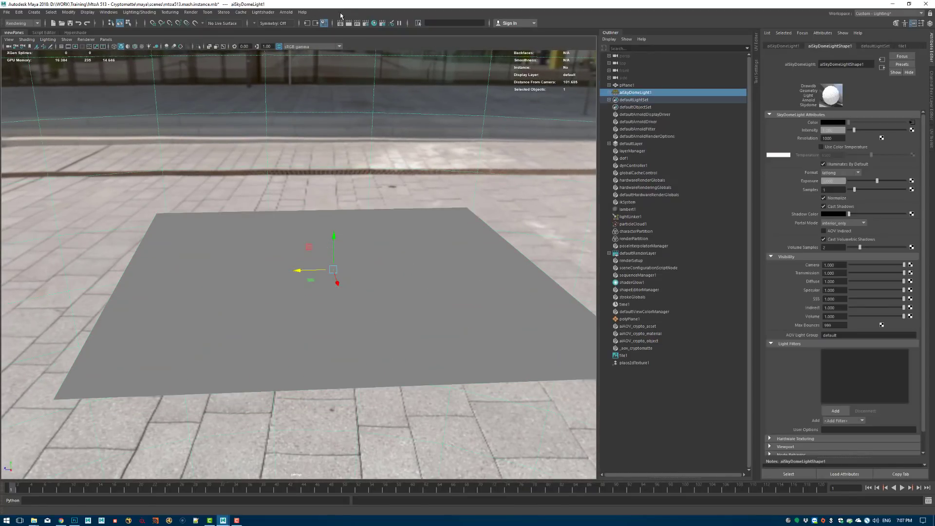
{"action": "left_click", "coordinate": [285, 13]}
{"action": "left_click", "coordinate": [364, 42]}
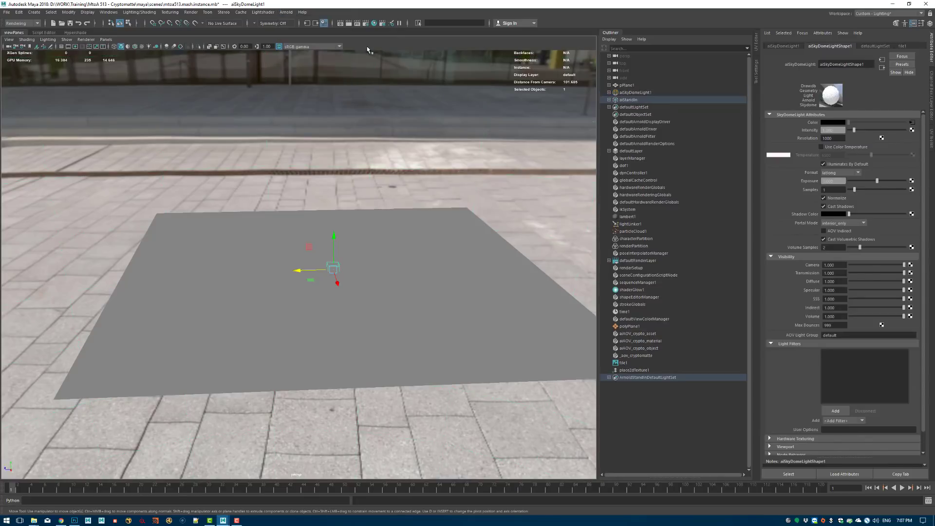
{"action": "left_click", "coordinate": [668, 99]}
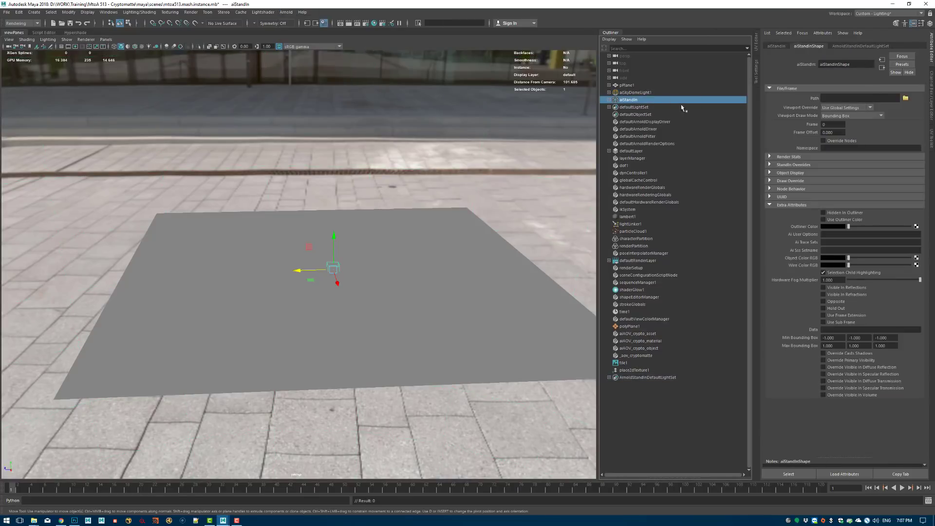
Load soldier_grenade.ass from the project's maya folder as the stand-in's file path
{"action": "left_click", "coordinate": [905, 98]}
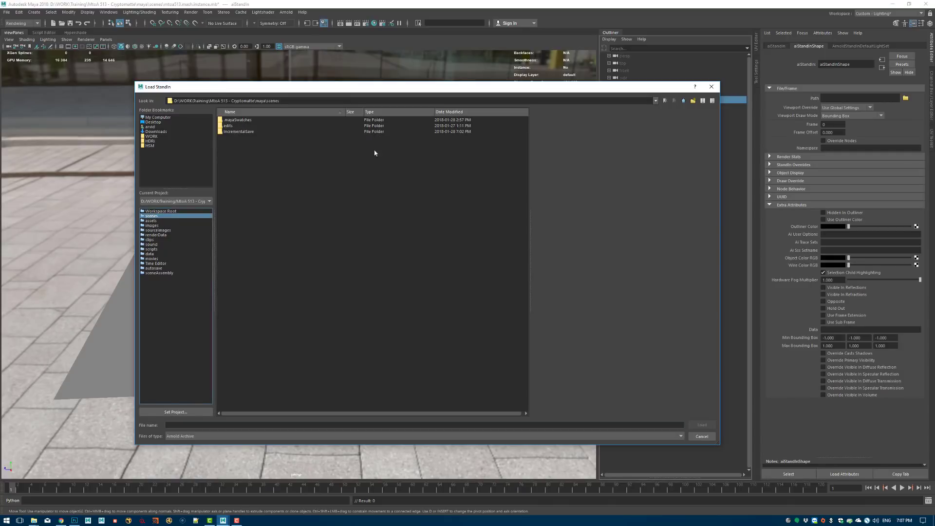
{"action": "left_click", "coordinate": [683, 101]}
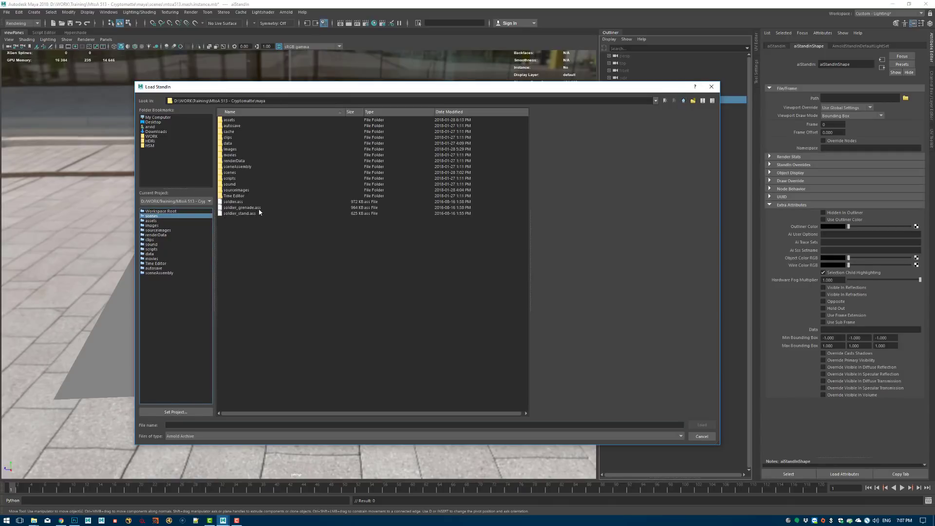
{"action": "left_click", "coordinate": [259, 208]}
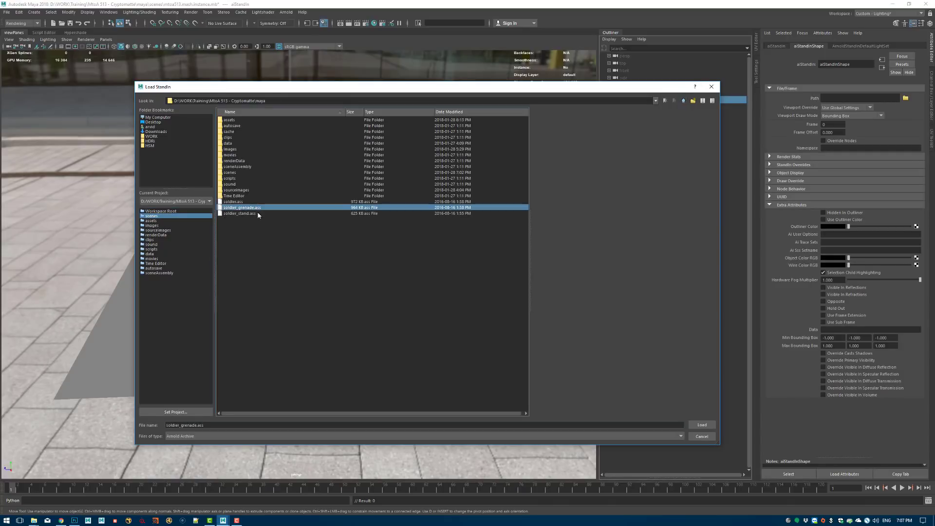
{"action": "left_click", "coordinate": [705, 426]}
Rename the aiStandIn object as soldier1
{"action": "left_click_drag", "start_coordinate": [344, 141], "coordinate": [417, 302], "text": "alt"}
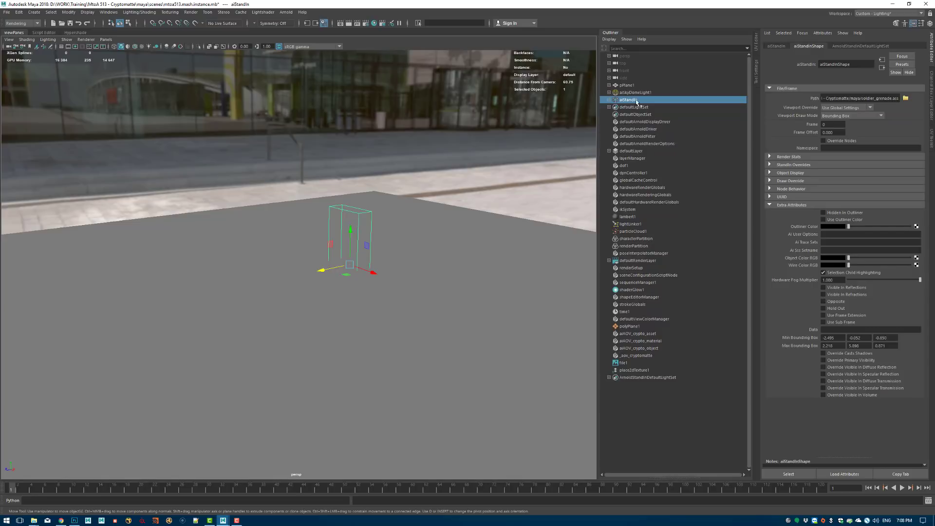
{"action": "double_click", "coordinate": [633, 100]}
{"action": "type", "text": "so"}
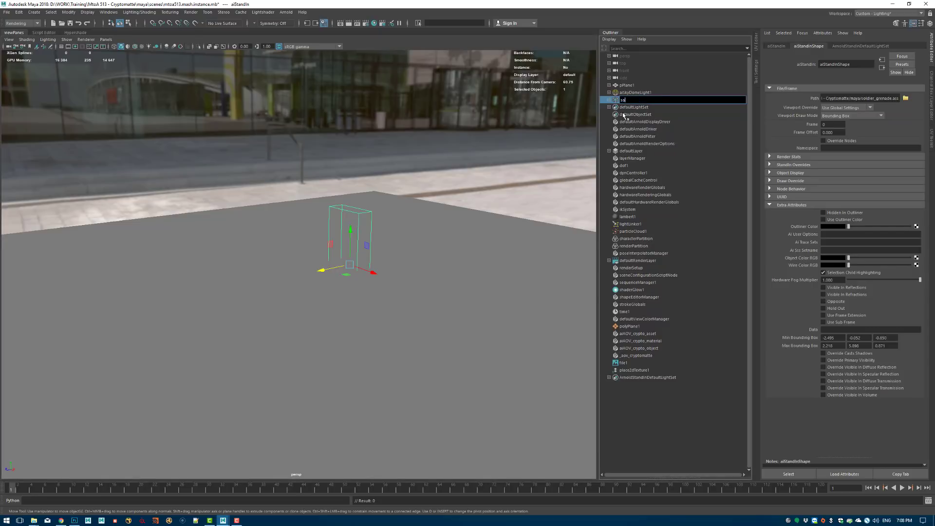
{"action": "type", "text": "ldier1"}
{"action": "key", "text": "Return"}
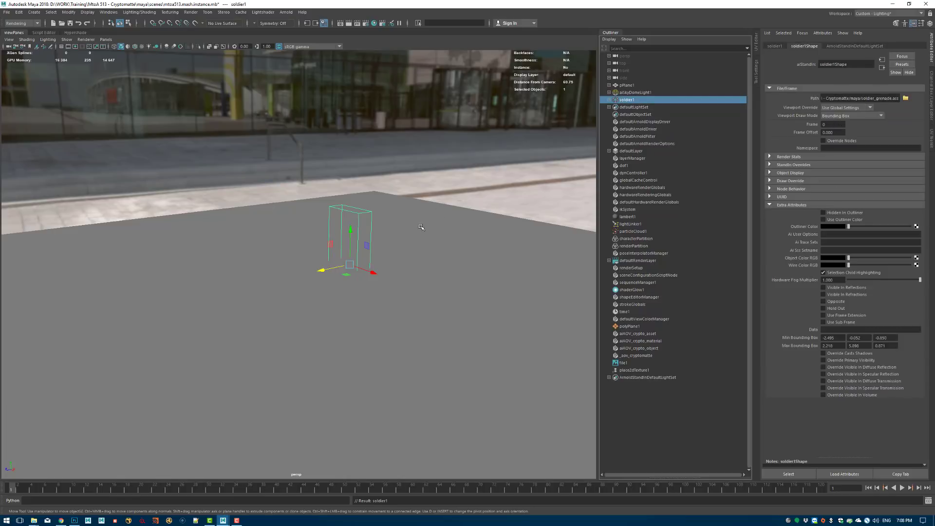
Detach the MASH commands as a floating palette and park it near the viewport's upper edge
{"action": "mouse_move", "coordinate": [424, 223]}
{"action": "left_mouse_down", "text": "alt"}
{"action": "mouse_move", "coordinate": [384, 207]}
{"action": "mouse_move", "coordinate": [429, 225]}
{"action": "left_mouse_up", "text": "alt"}
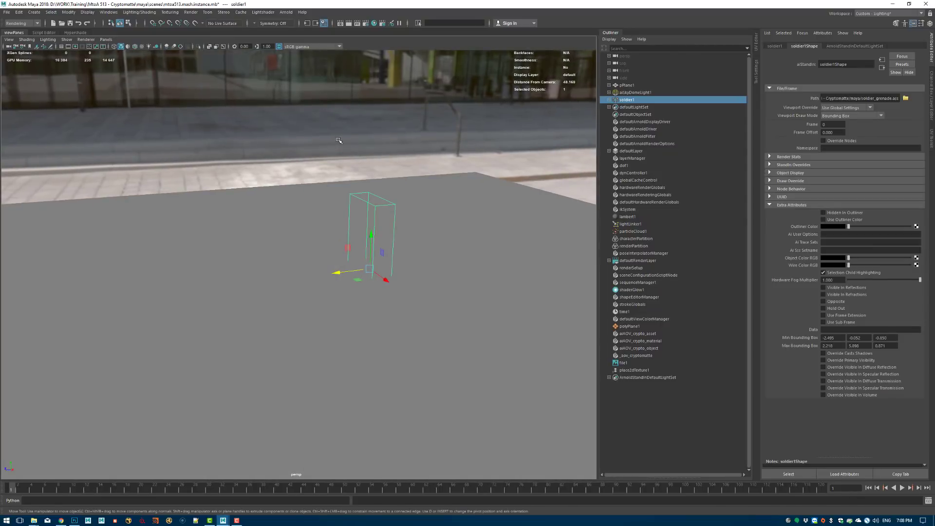
{"action": "key", "text": "space"}
{"action": "left_click", "coordinate": [386, 182]}
{"action": "left_click", "coordinate": [408, 190]}
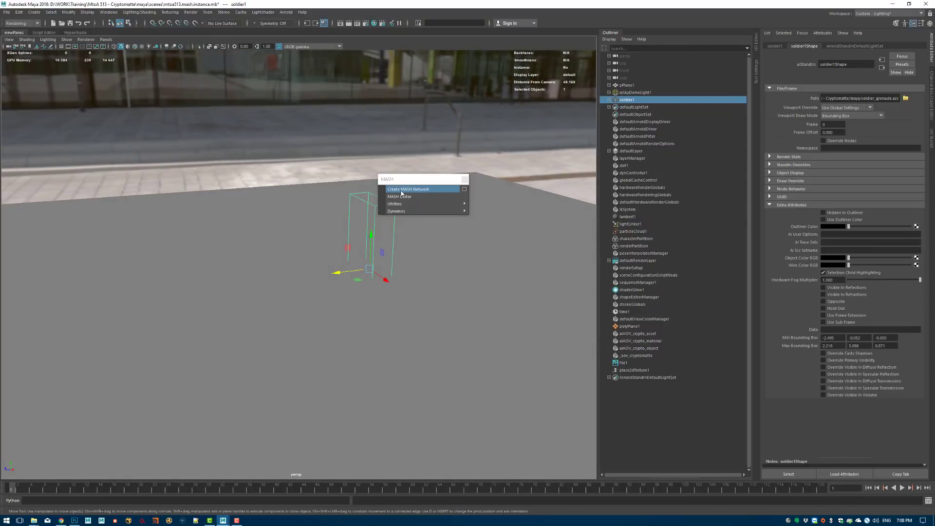
{"action": "left_click_drag", "start_coordinate": [408, 179], "coordinate": [101, 80]}
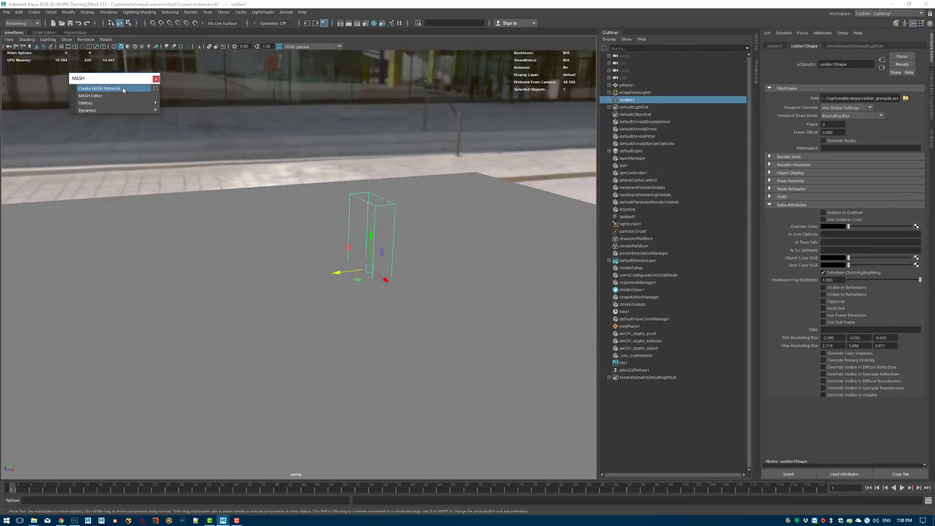
Create a MASH network from soldier1 with the Instancer geometry type and the Linear distribution type
{"action": "left_click", "coordinate": [123, 90]}
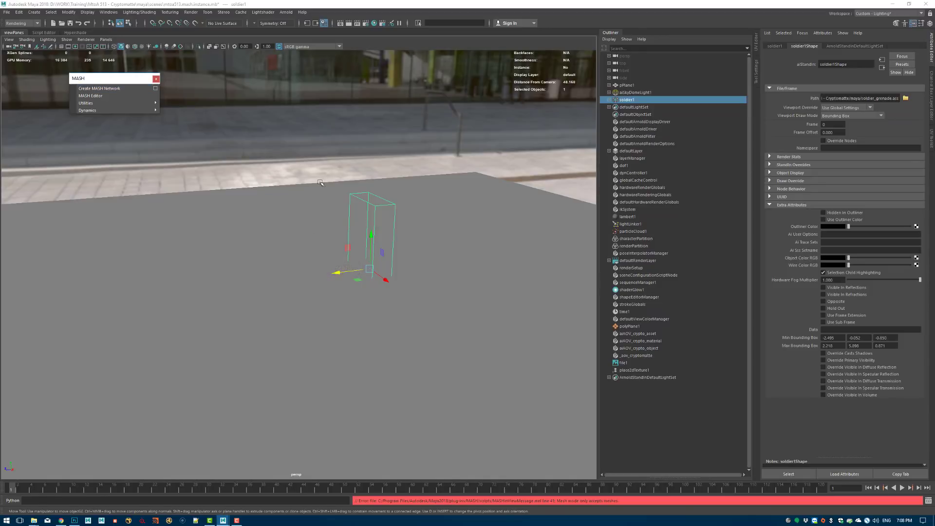
{"action": "left_click", "coordinate": [155, 88]}
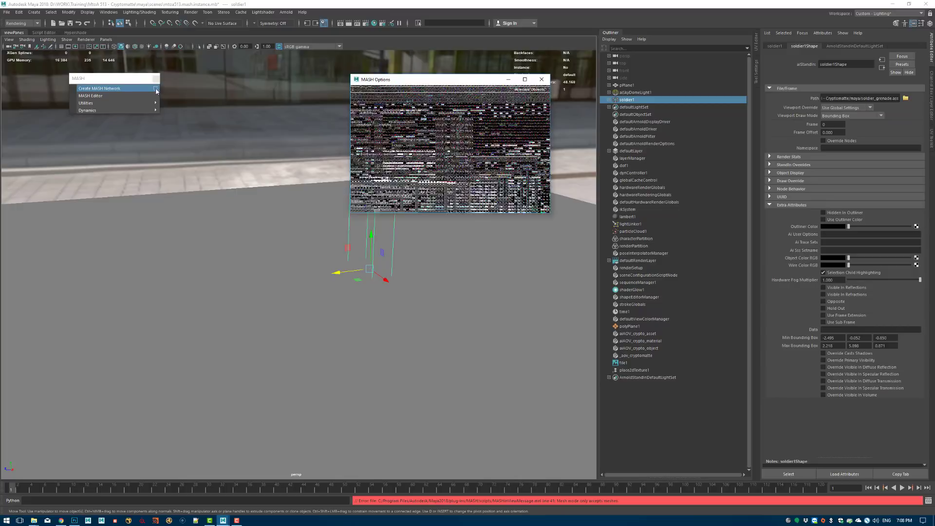
{"action": "left_click_drag", "start_coordinate": [438, 80], "coordinate": [164, 130]}
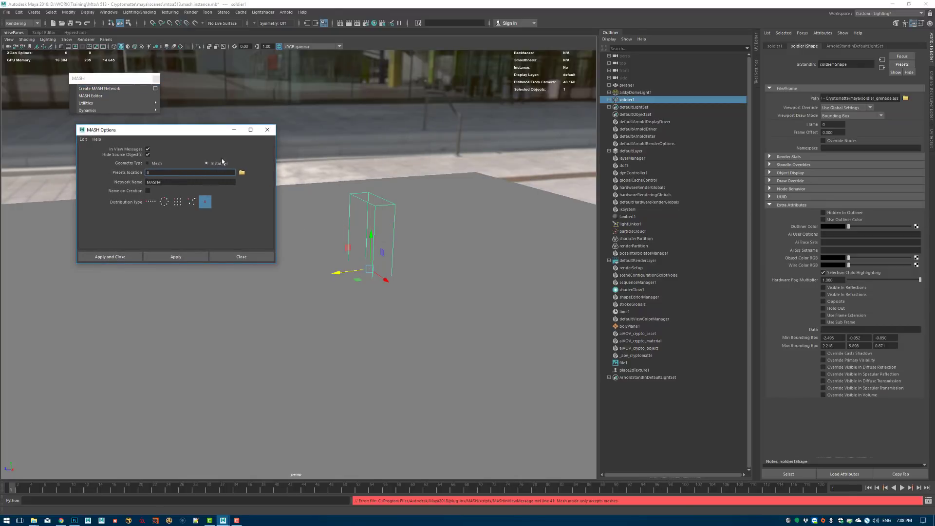
{"action": "left_click", "coordinate": [151, 202]}
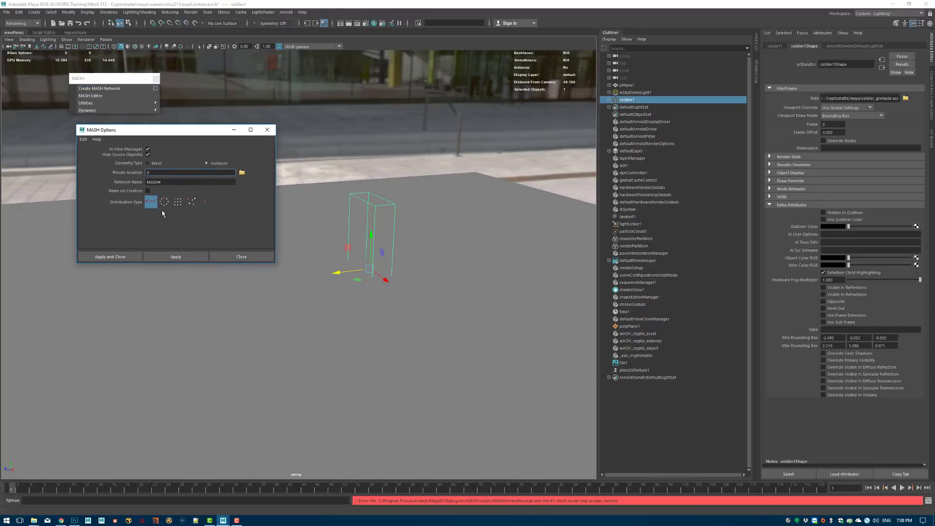
{"action": "left_click", "coordinate": [115, 257]}
{"action": "left_click_drag", "start_coordinate": [341, 244], "coordinate": [370, 219], "text": "alt"}
{"action": "right_click_drag", "start_coordinate": [370, 219], "coordinate": [386, 209], "text": "alt"}
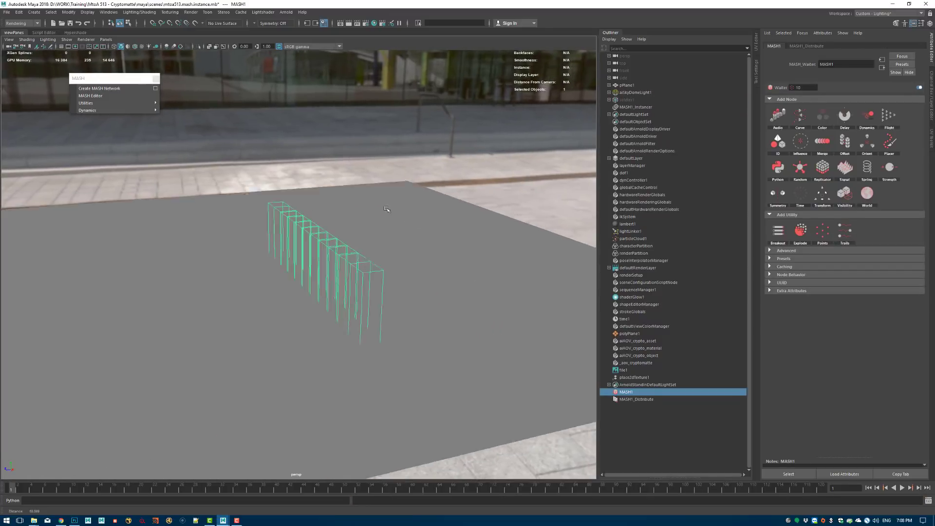
{"action": "left_click_drag", "start_coordinate": [387, 209], "coordinate": [356, 202], "text": "alt"}
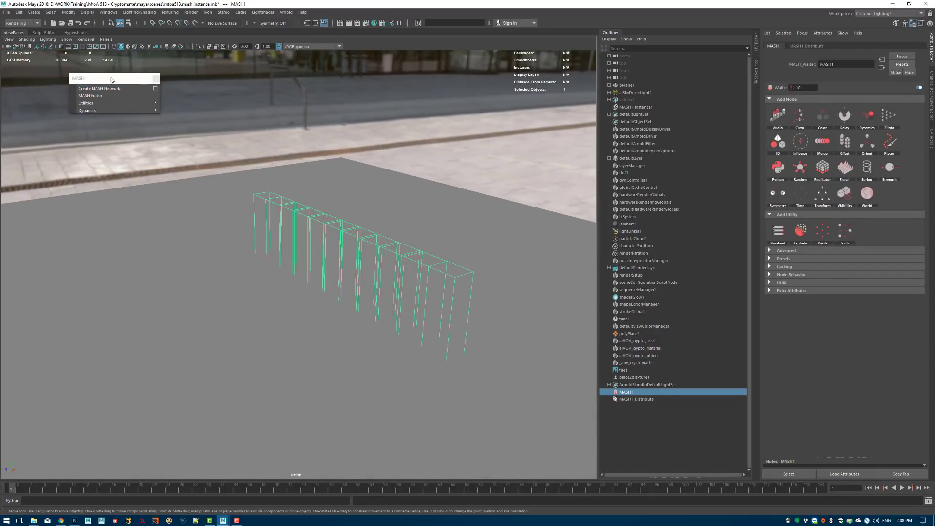
Open the MASH Editor and arrange it with the MASH palette along the viewport's edge
{"action": "left_click_drag", "start_coordinate": [111, 80], "coordinate": [92, 77]}
{"action": "left_click", "coordinate": [78, 93]}
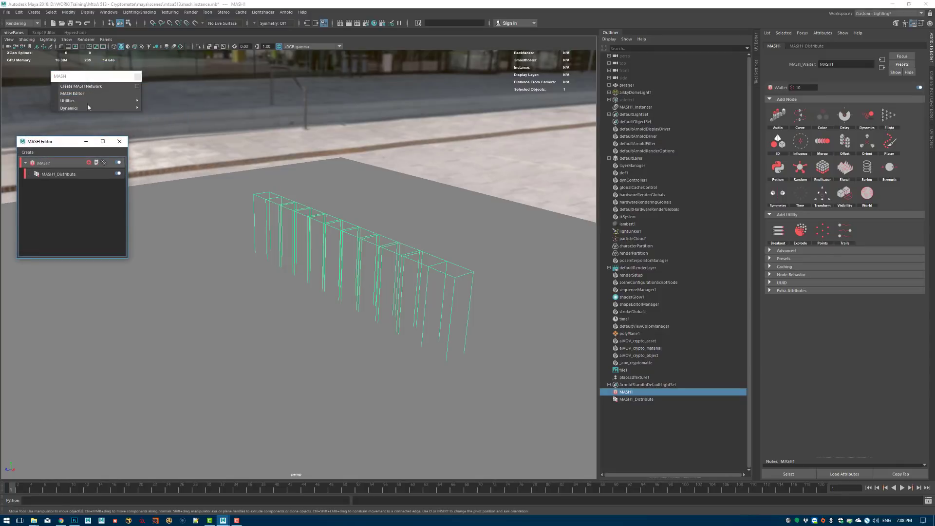
{"action": "left_click_drag", "start_coordinate": [63, 148], "coordinate": [59, 146]}
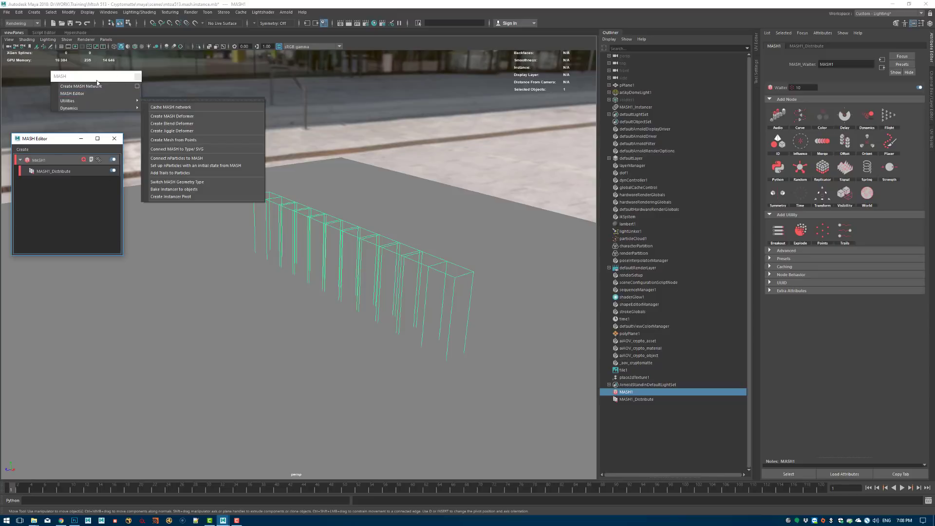
{"action": "left_click_drag", "start_coordinate": [92, 78], "coordinate": [59, 90]}
Render the MASH soldier row in Arnold RenderView, compare the Beauty and crypto_object AOVs, and close the render view
{"action": "scroll", "coordinate": [195, 219], "scroll_direction": "down", "scroll_amount": 3}
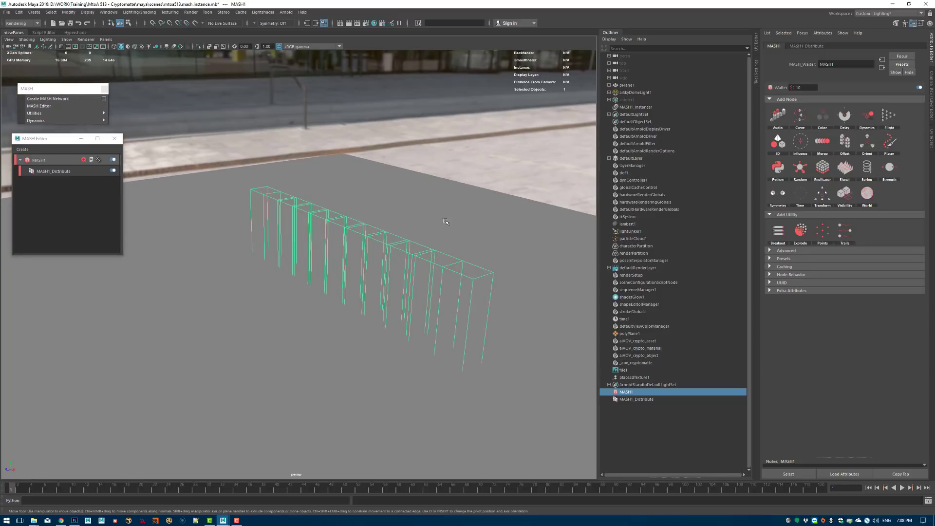
{"action": "scroll", "coordinate": [416, 263], "scroll_direction": "up", "scroll_amount": 3}
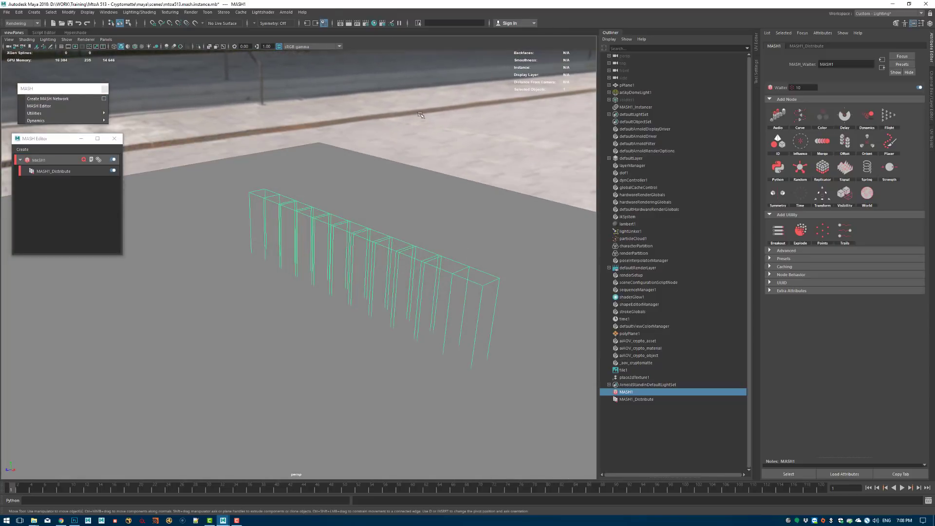
{"action": "left_click", "coordinate": [285, 12]}
{"action": "left_click", "coordinate": [292, 25]}
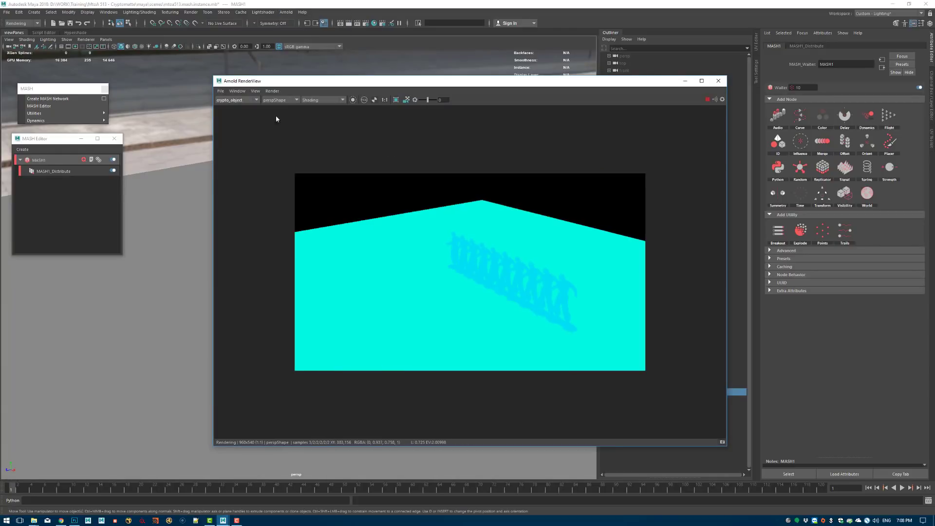
{"action": "left_click", "coordinate": [238, 101]}
{"action": "left_click", "coordinate": [244, 109]}
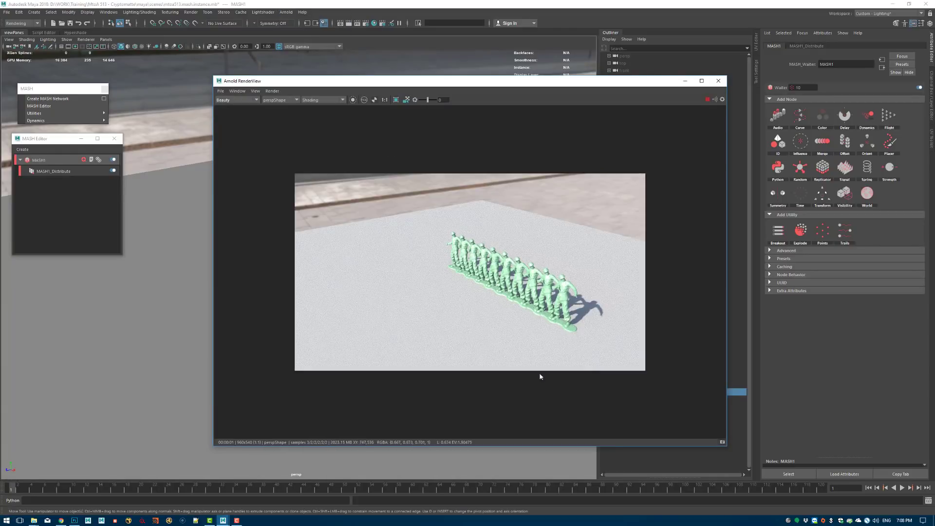
{"action": "left_click", "coordinate": [246, 99]}
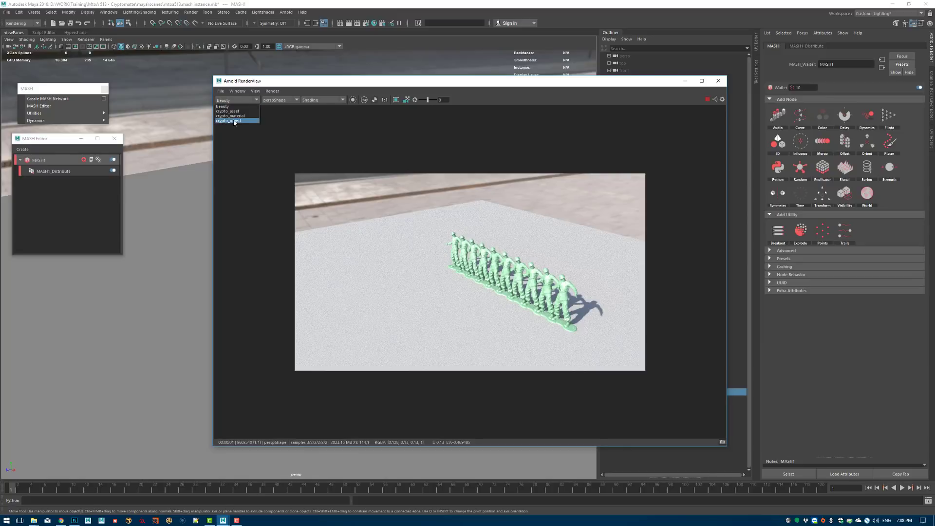
{"action": "left_click", "coordinate": [236, 122]}
{"action": "left_click", "coordinate": [718, 80]}
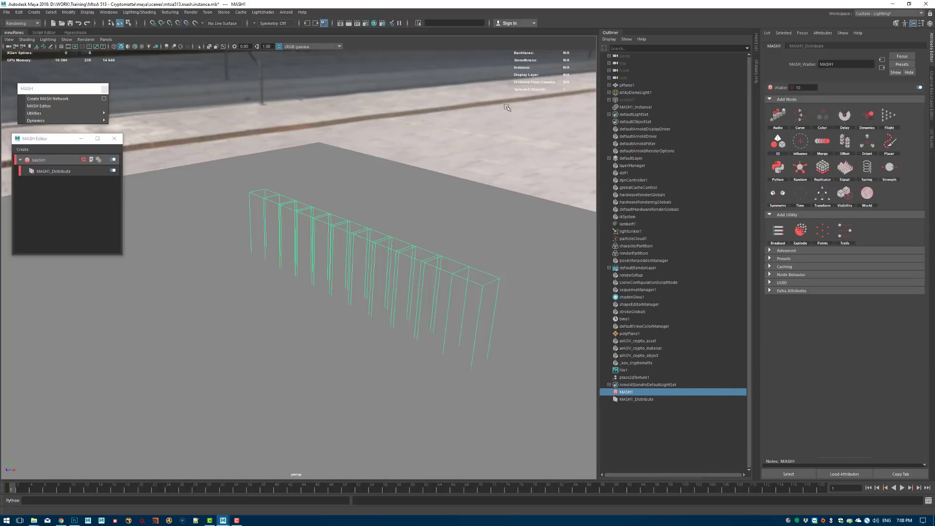
Set the distribution type of MASH1_Distribute to Mesh
{"action": "scroll", "coordinate": [351, 216], "scroll_direction": "down", "scroll_amount": 3}
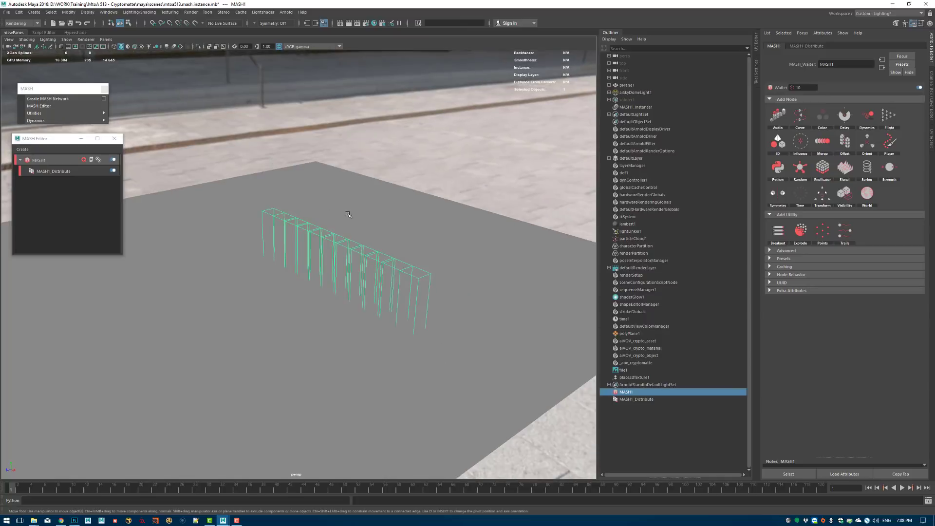
{"action": "left_click_drag", "start_coordinate": [408, 197], "coordinate": [332, 202], "text": "alt"}
{"action": "left_click", "coordinate": [806, 46]}
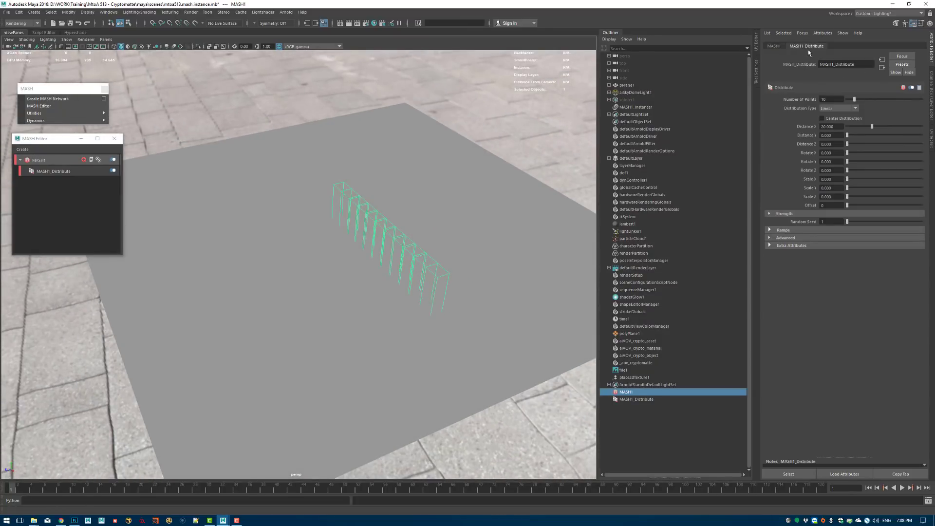
{"action": "left_click", "coordinate": [850, 108]}
{"action": "left_click", "coordinate": [837, 141]}
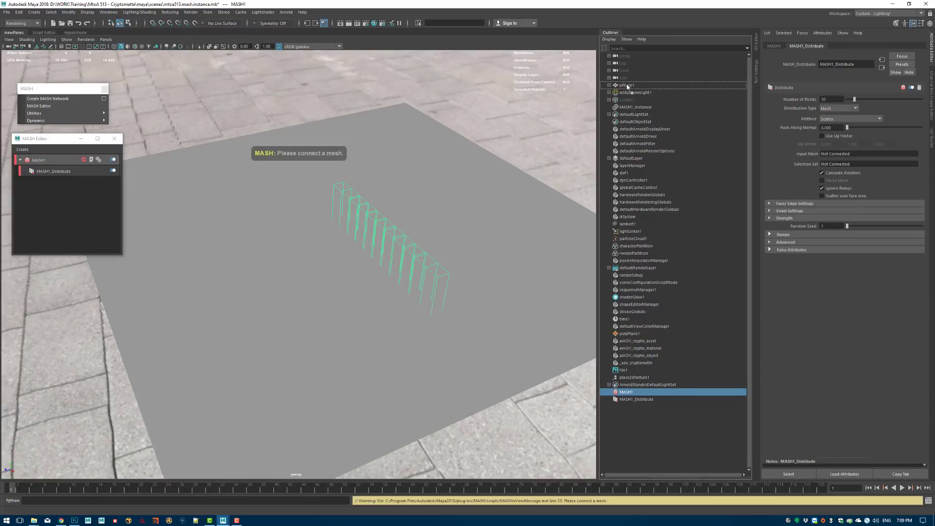
Connect pPlane1 as the input mesh of MASH1_Distribute and set the number of points to 100
{"action": "middle_click_drag", "start_coordinate": [628, 86], "coordinate": [626, 78]}
{"action": "key", "text": "ctrl+z"}
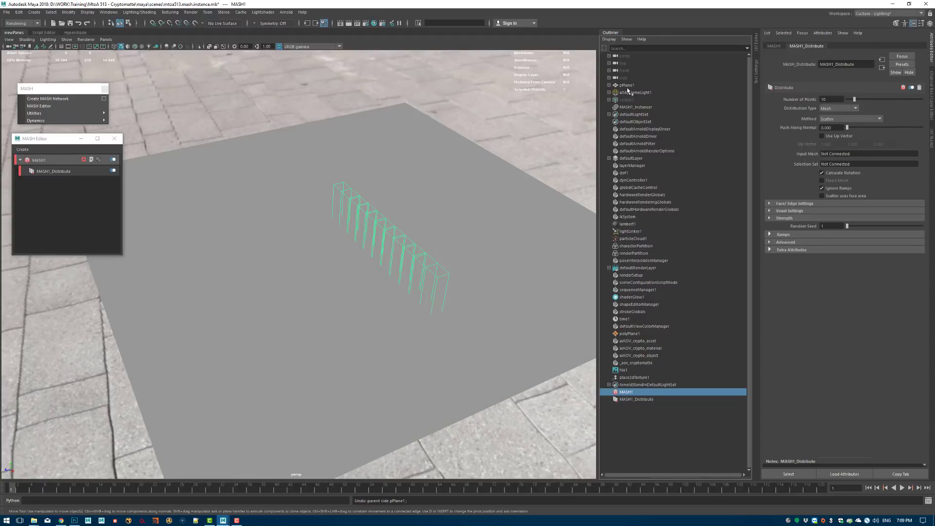
{"action": "middle_click_drag", "start_coordinate": [629, 86], "coordinate": [837, 155]}
{"action": "left_click_drag", "start_coordinate": [370, 220], "coordinate": [370, 283], "text": "alt"}
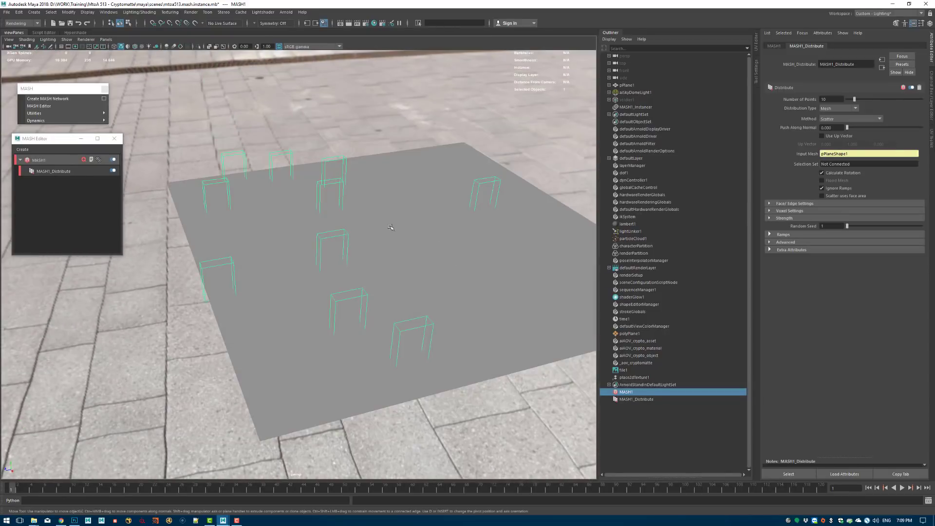
{"action": "right_click_drag", "start_coordinate": [370, 282], "coordinate": [441, 233], "text": "alt"}
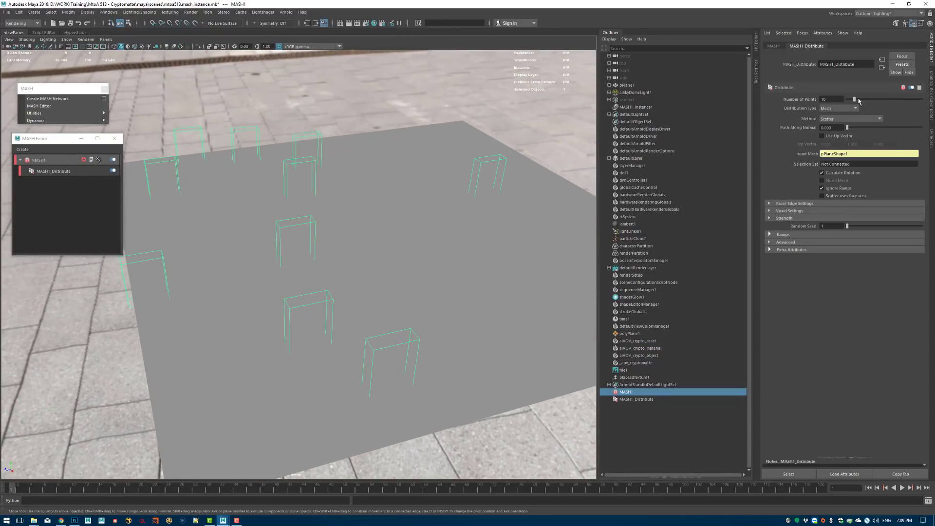
{"action": "left_click_drag", "start_coordinate": [858, 101], "coordinate": [922, 100]}
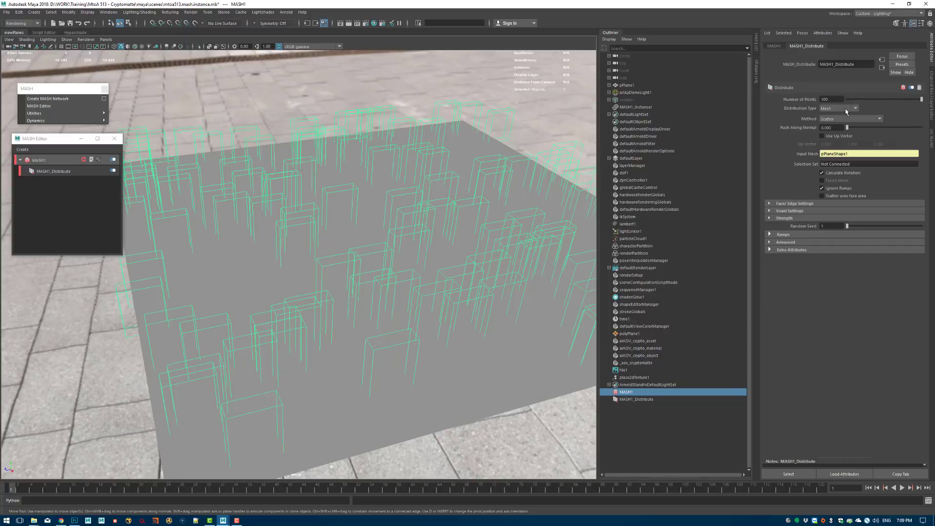
Set the number of points of MASH1_Distribute to 200
{"action": "left_click", "coordinate": [828, 99]}
{"action": "type", "text": "200"}
{"action": "key", "text": "Return"}
{"action": "left_click_drag", "start_coordinate": [489, 188], "coordinate": [463, 225], "text": "alt"}
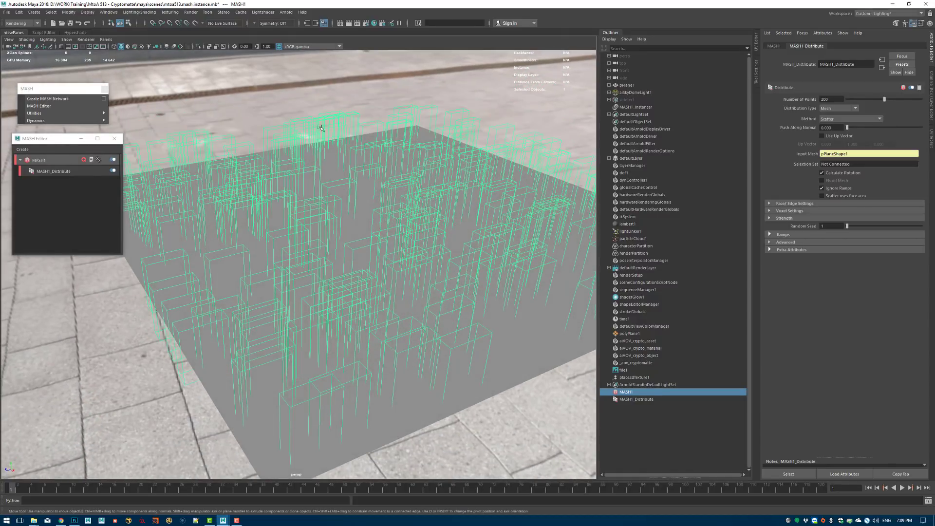
Add a Random node to MASH1 with zero position offsets and a Rotation Y of 180
{"action": "left_click", "coordinate": [774, 45]}
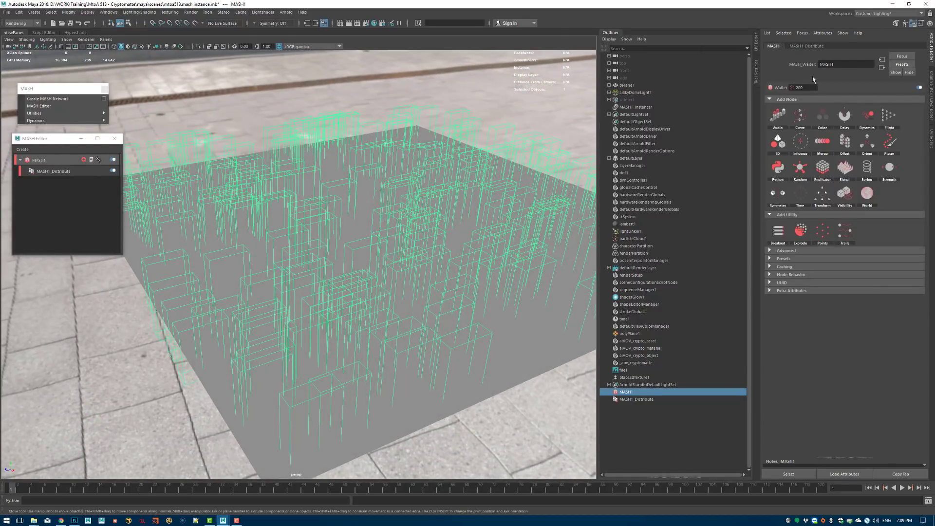
{"action": "left_click", "coordinate": [802, 169]}
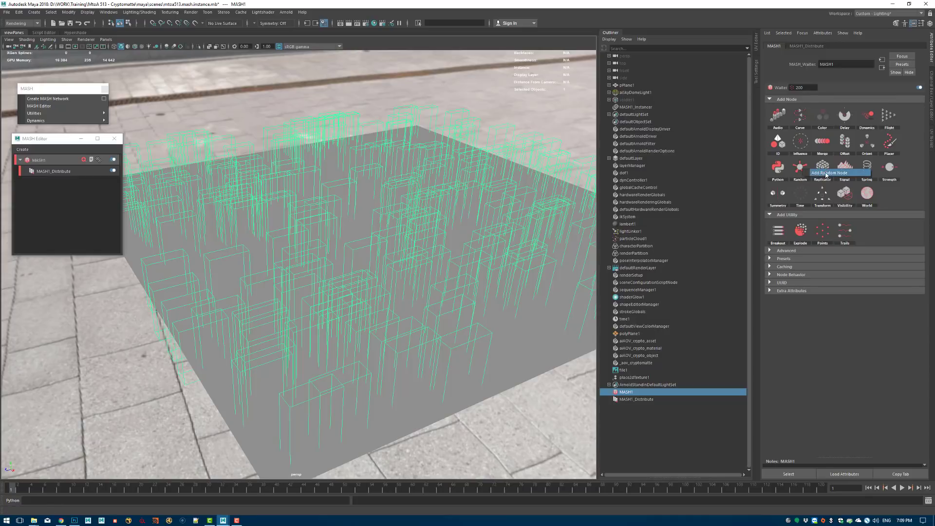
{"action": "left_click_drag", "start_coordinate": [855, 100], "coordinate": [927, 132]}
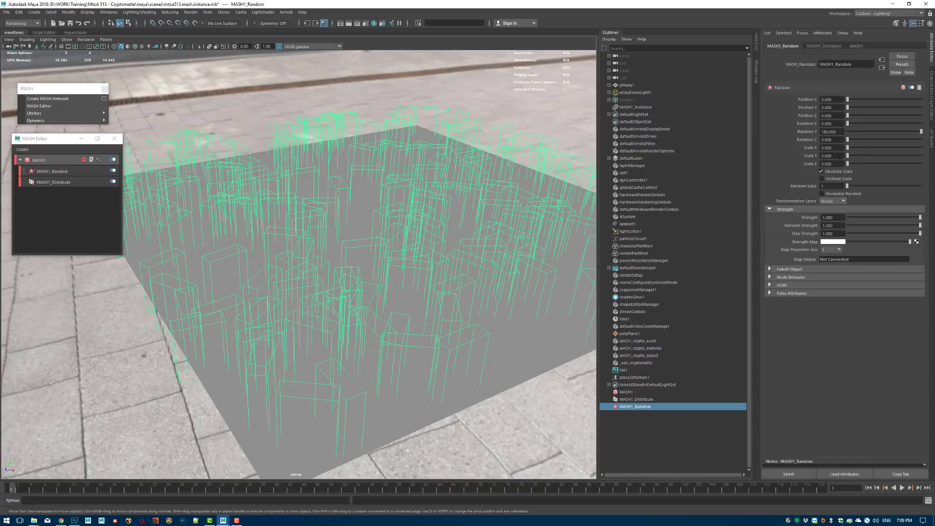
Enable Uniform Scale, disable Absolute Scale and set Scale X to 0.090 on MASH1_Random
{"action": "left_click", "coordinate": [846, 179]}
{"action": "left_click_drag", "start_coordinate": [834, 148], "coordinate": [844, 148]}
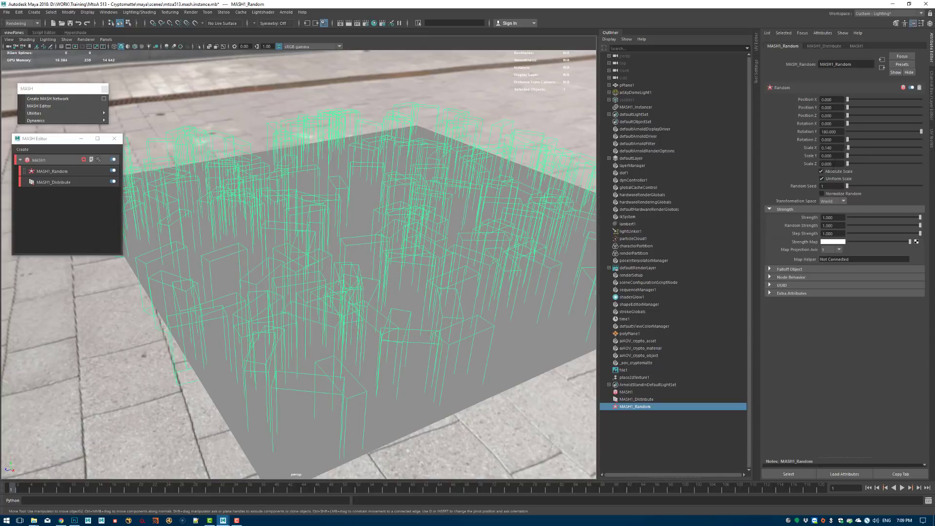
{"action": "left_click", "coordinate": [837, 173]}
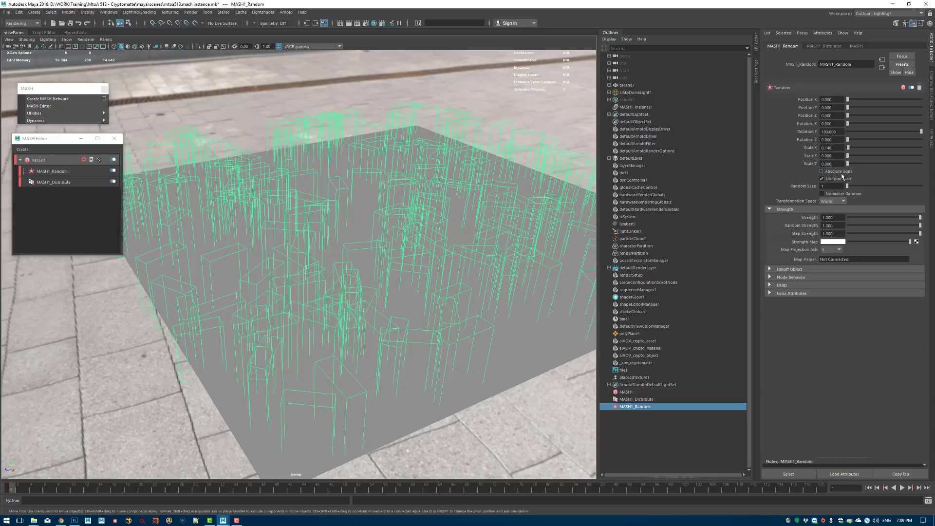
{"action": "left_click_drag", "start_coordinate": [835, 148], "coordinate": [833, 149]}
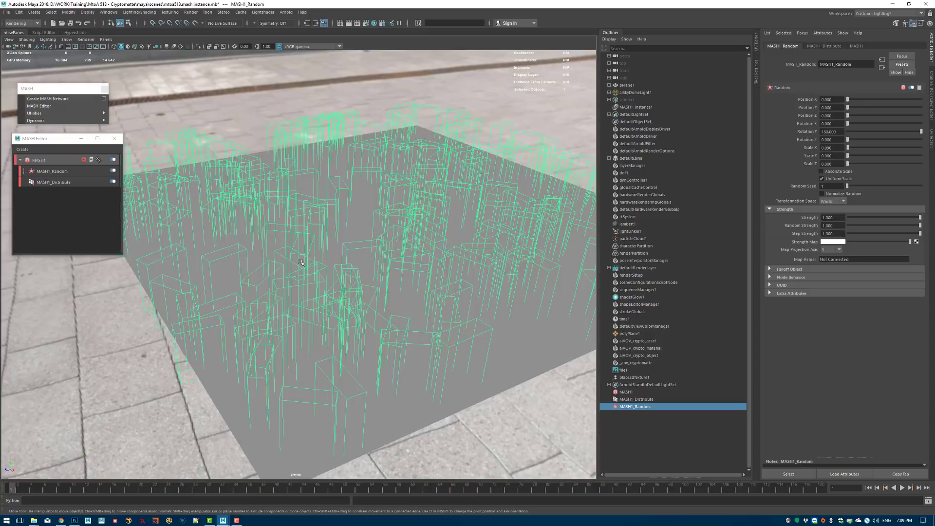
{"action": "left_click_drag", "start_coordinate": [267, 277], "coordinate": [336, 277], "text": "alt"}
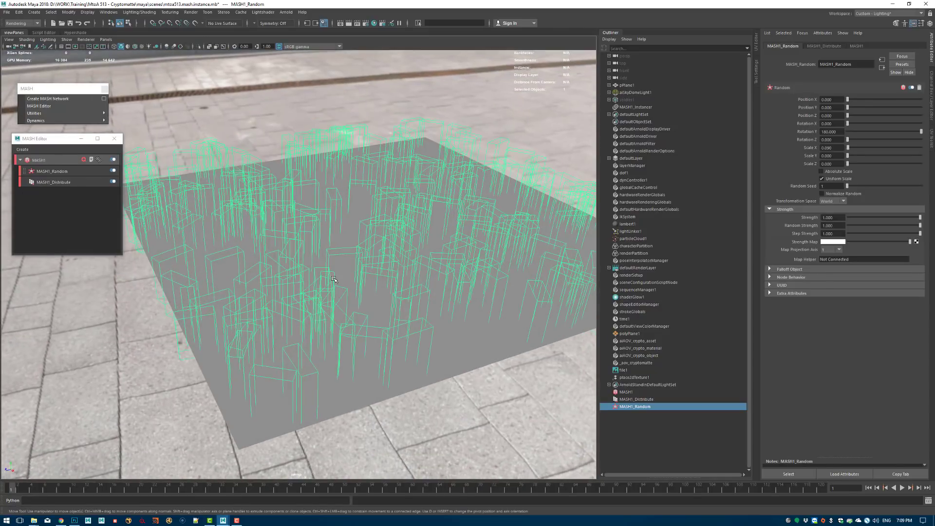
Examine the MASH1, Distribute and Random settings and inspect the scattered soldier stand-ins from above and from a low angle
{"action": "left_click", "coordinate": [54, 160]}
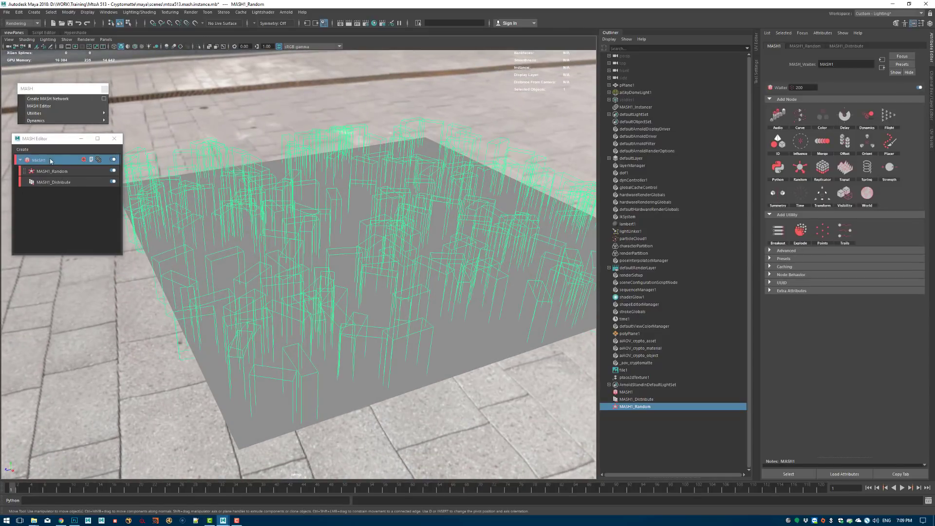
{"action": "left_click_drag", "start_coordinate": [369, 300], "coordinate": [361, 351], "text": "alt"}
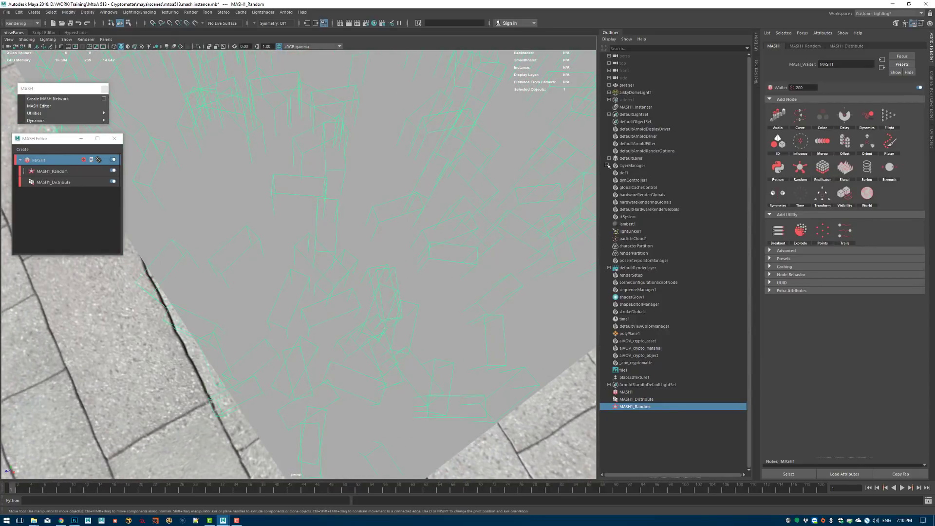
{"action": "left_click", "coordinate": [853, 47]}
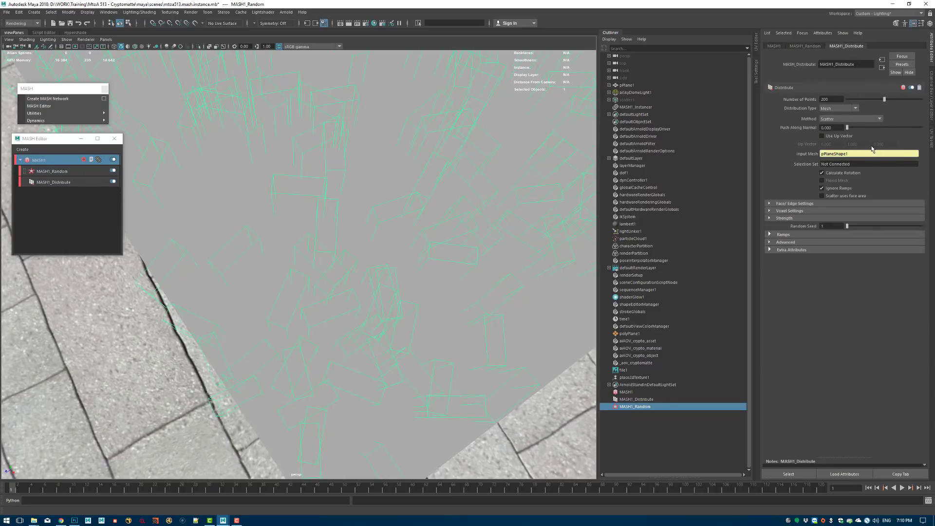
{"action": "left_click", "coordinate": [806, 46]}
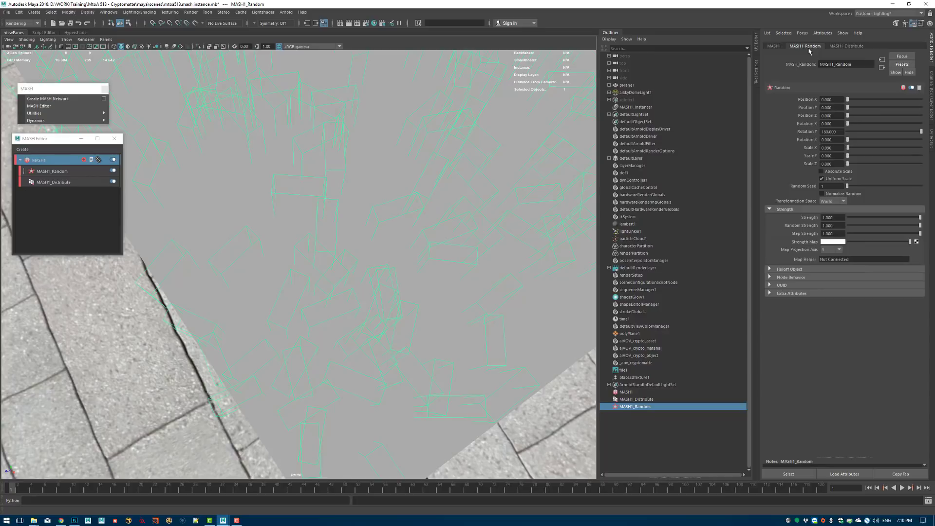
{"action": "left_click", "coordinate": [774, 46]}
{"action": "key", "text": "["}
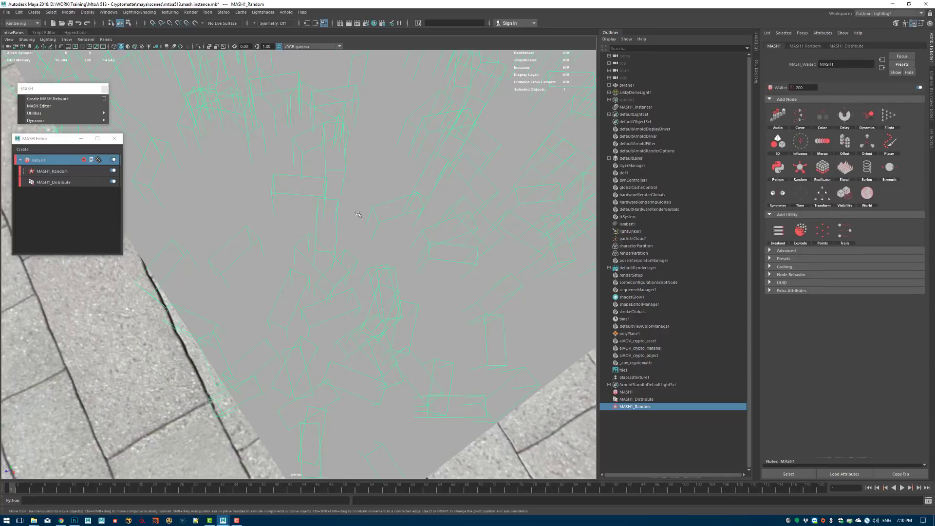
{"action": "key", "text": "["}
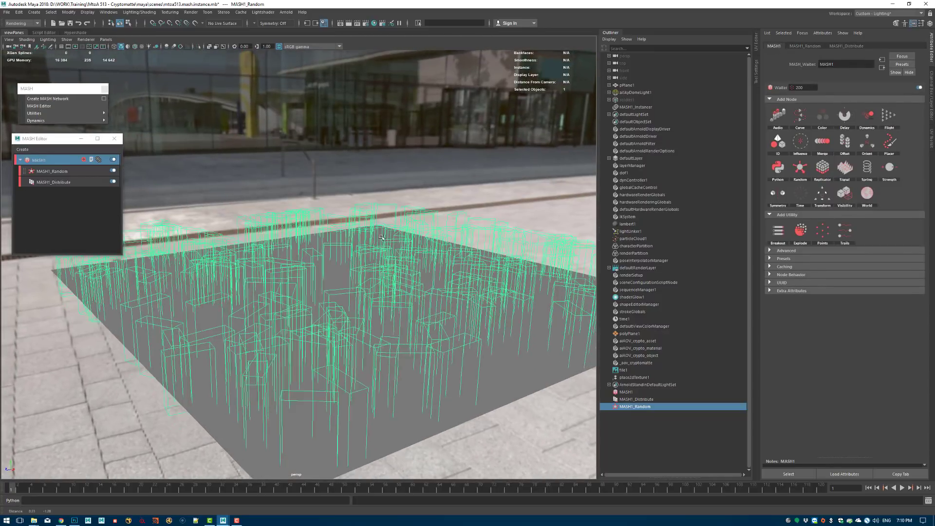
{"action": "key", "text": "["}
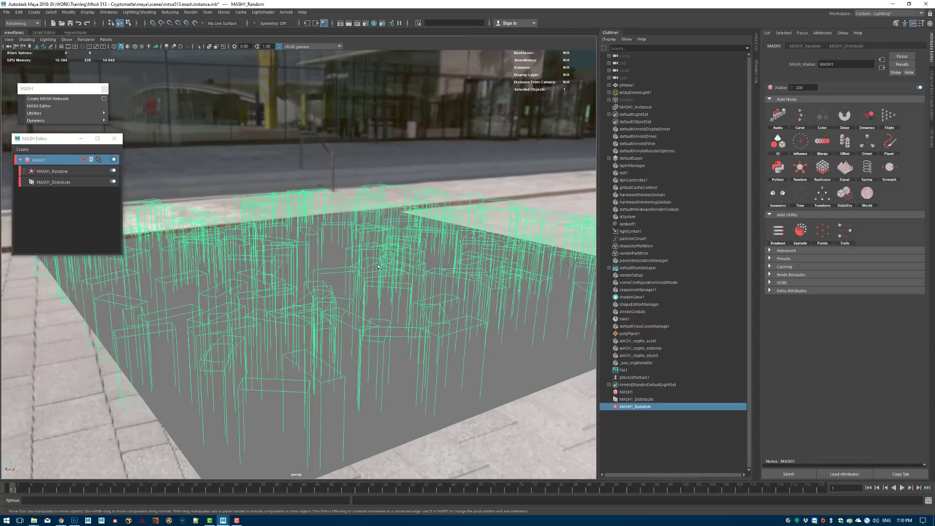
Save the scene, render the scattered soldiers in Arnold RenderView and display the Beauty AOV
{"action": "key", "text": "ctrl+s"}
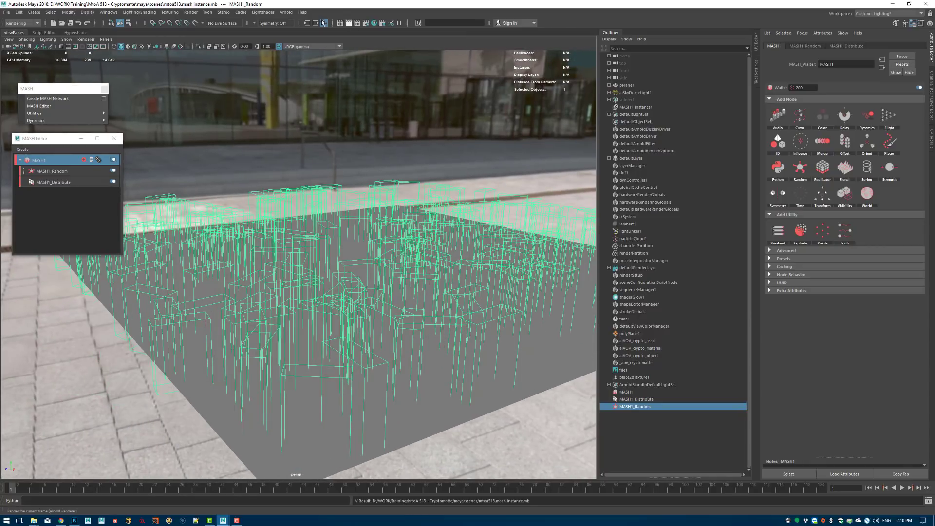
{"action": "left_click", "coordinate": [286, 13]}
{"action": "left_click", "coordinate": [305, 32]}
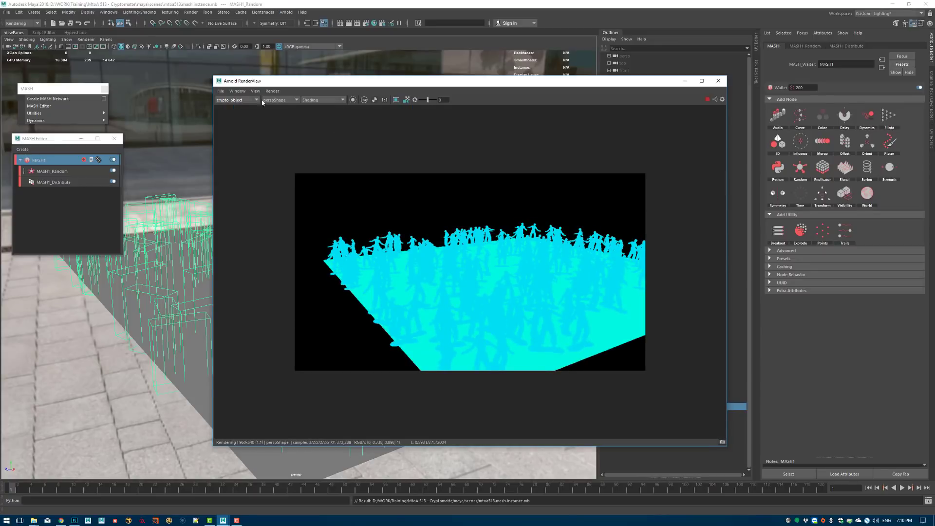
{"action": "left_click", "coordinate": [237, 100]}
{"action": "left_click", "coordinate": [227, 107]}
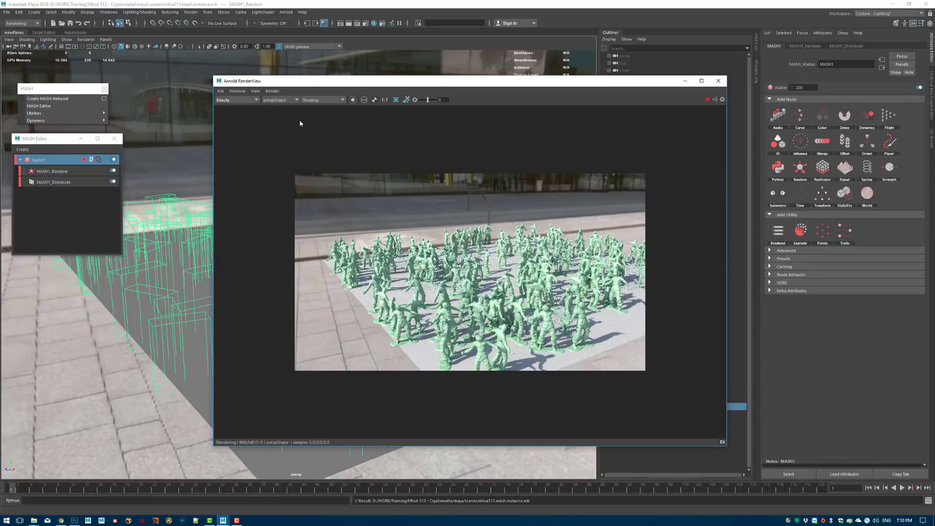
Examine the rendered soldier crowd from a closer camera position and put the render view away
{"action": "left_click_drag", "start_coordinate": [479, 89], "coordinate": [422, 72]}
{"action": "right_click_drag", "start_coordinate": [167, 305], "coordinate": [79, 336], "text": "alt"}
{"action": "right_click_drag", "start_coordinate": [51, 290], "coordinate": [120, 288], "text": "alt"}
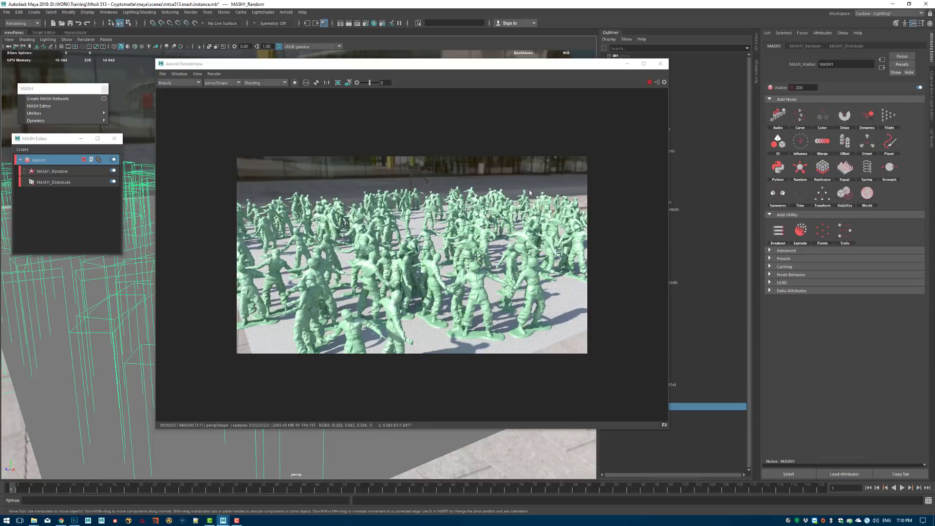
{"action": "key", "text": "super+Down"}
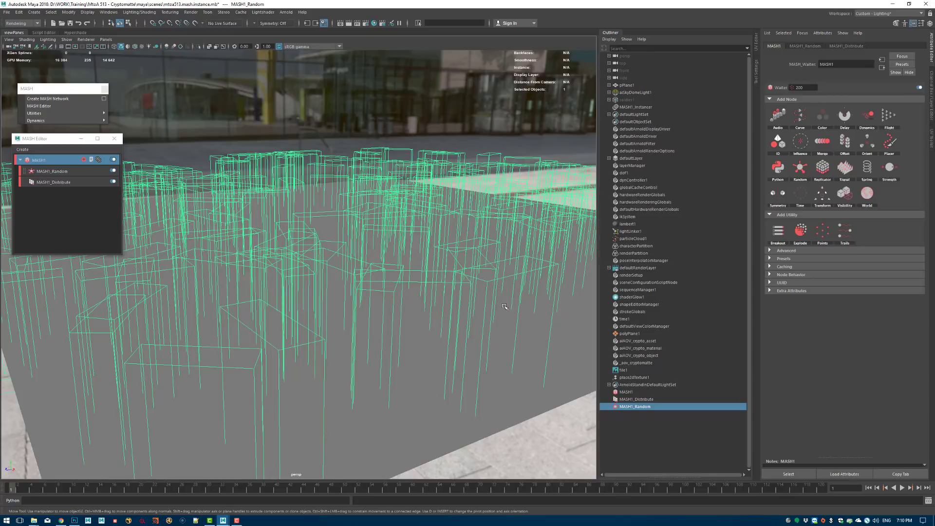
Save the scene, bake MASH1_Instancer to objects for the current frame and close the Bake Instancer Tool
{"action": "left_click", "coordinate": [647, 107]}
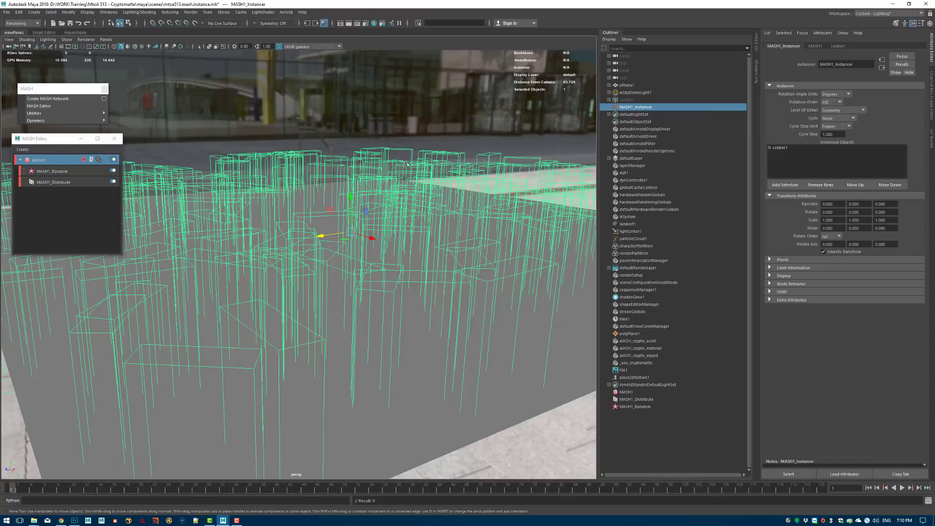
{"action": "key", "text": "ctrl+s"}
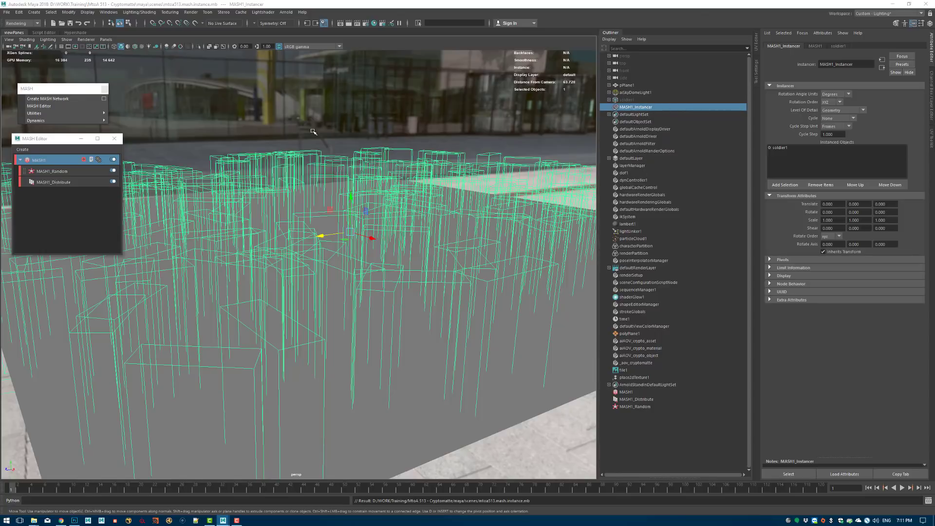
{"action": "key", "text": "space"}
{"action": "left_click", "coordinate": [361, 172]}
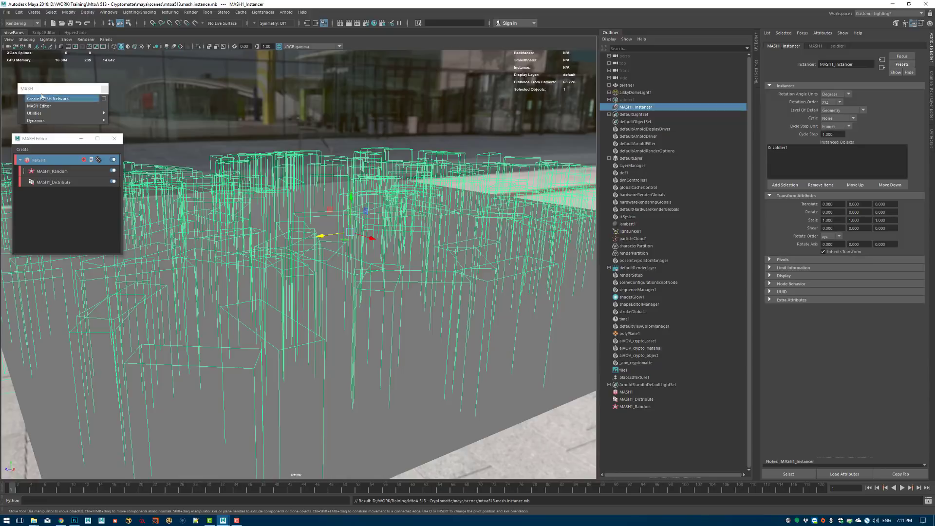
{"action": "mouse_move", "coordinate": [86, 125]}
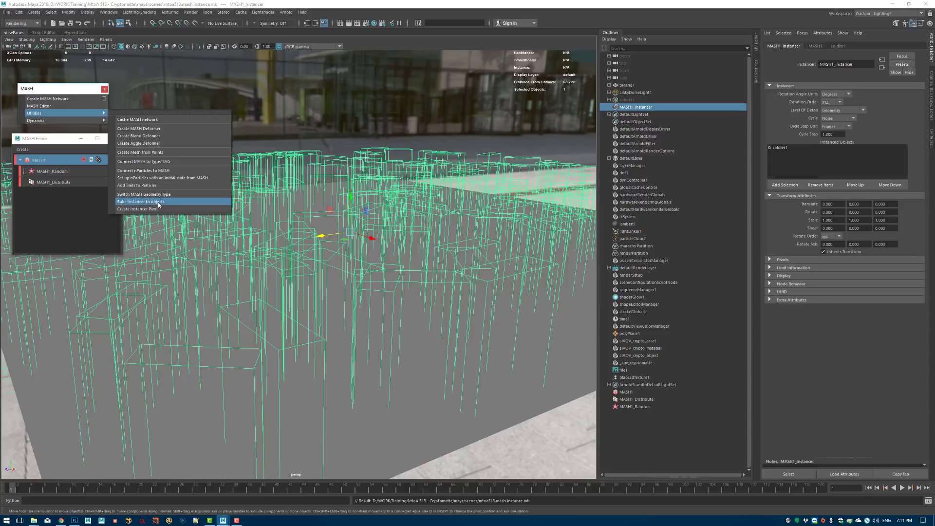
{"action": "left_click", "coordinate": [169, 203]}
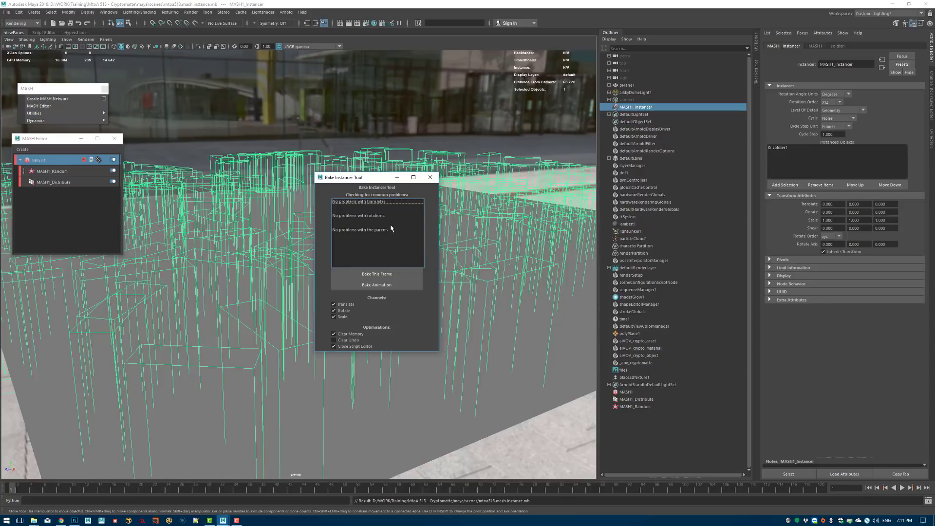
{"action": "left_click_drag", "start_coordinate": [365, 181], "coordinate": [354, 129]}
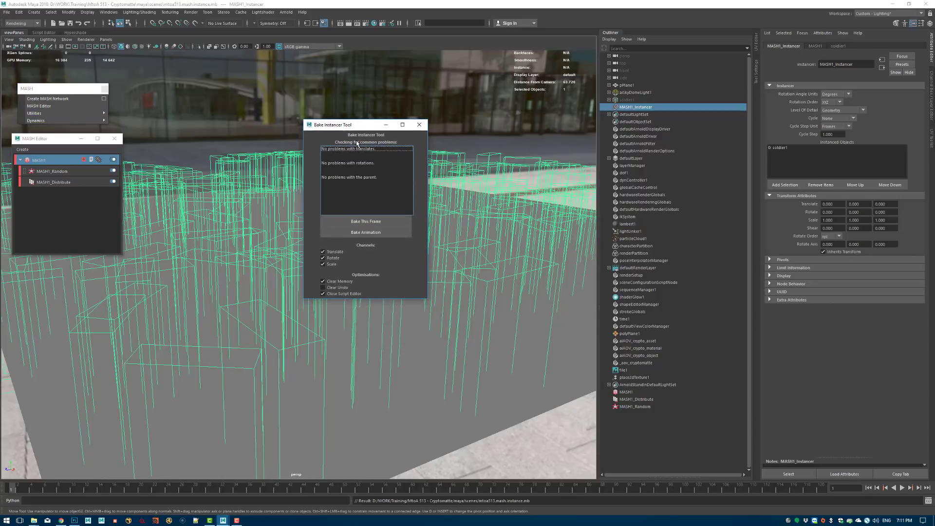
{"action": "left_click", "coordinate": [372, 222]}
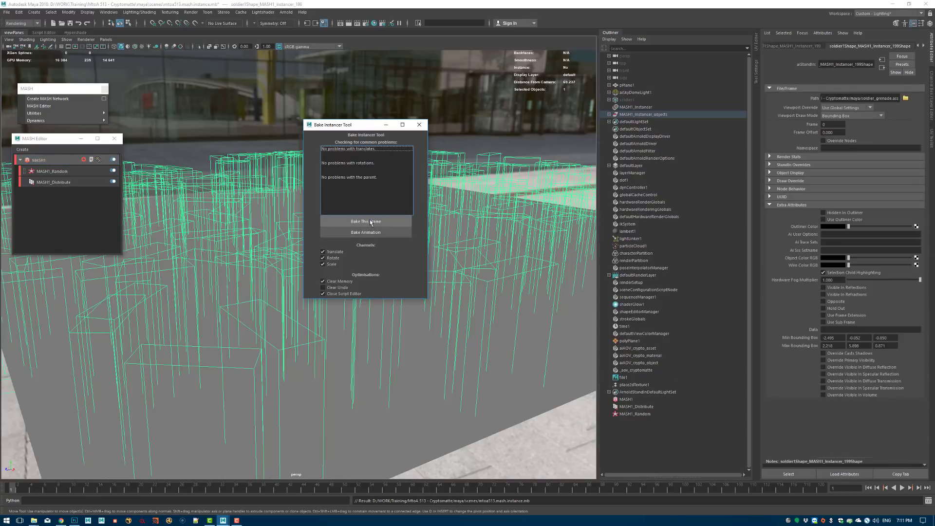
{"action": "left_click", "coordinate": [641, 109]}
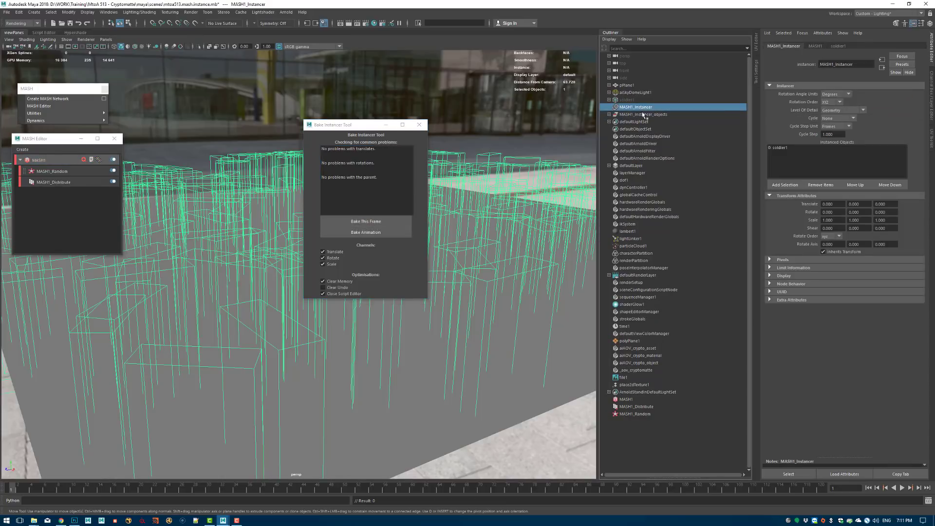
{"action": "left_click", "coordinate": [418, 124]}
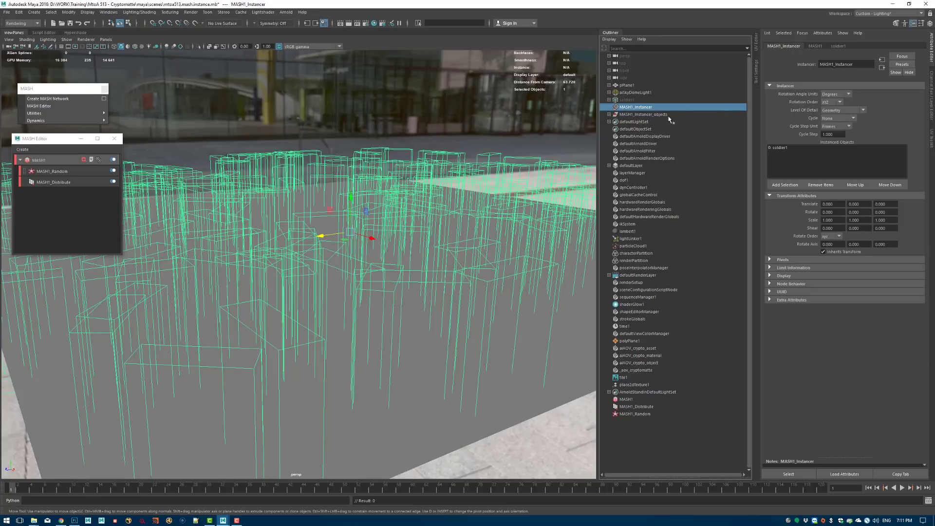
Expand the MASH1_Instancer_objects group in the Outliner and hide the original MASH1_Instancer
{"action": "left_click", "coordinate": [628, 115]}
{"action": "left_click", "coordinate": [609, 114]}
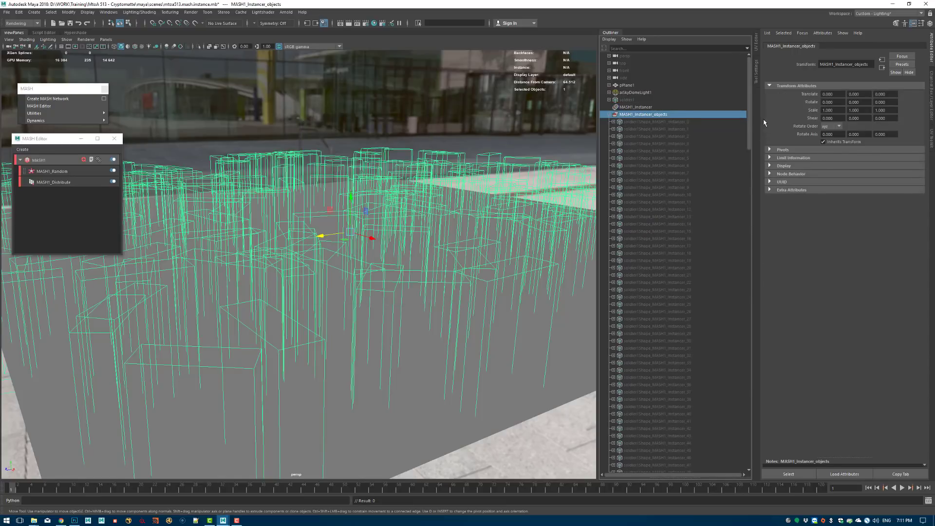
{"action": "left_click_drag", "start_coordinate": [748, 121], "coordinate": [749, 78]}
{"action": "left_click", "coordinate": [638, 107]}
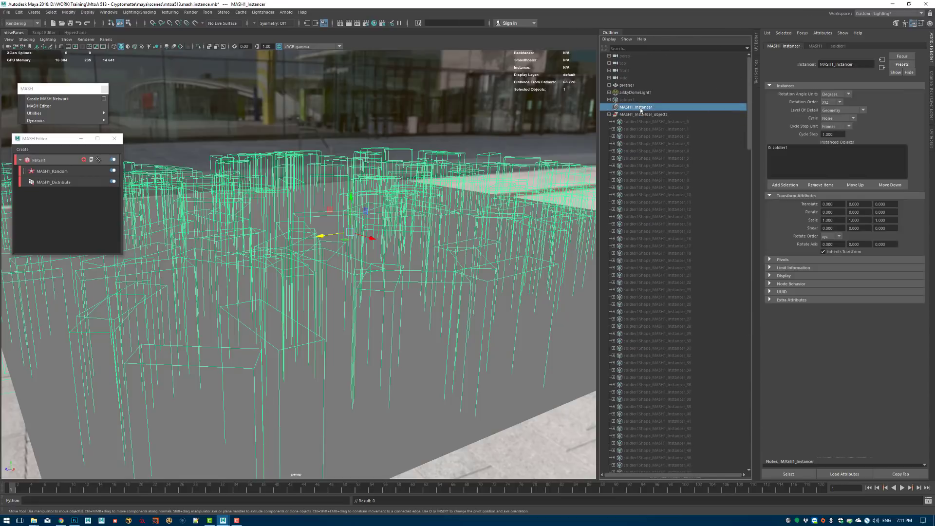
{"action": "key", "text": "ctrl+h"}
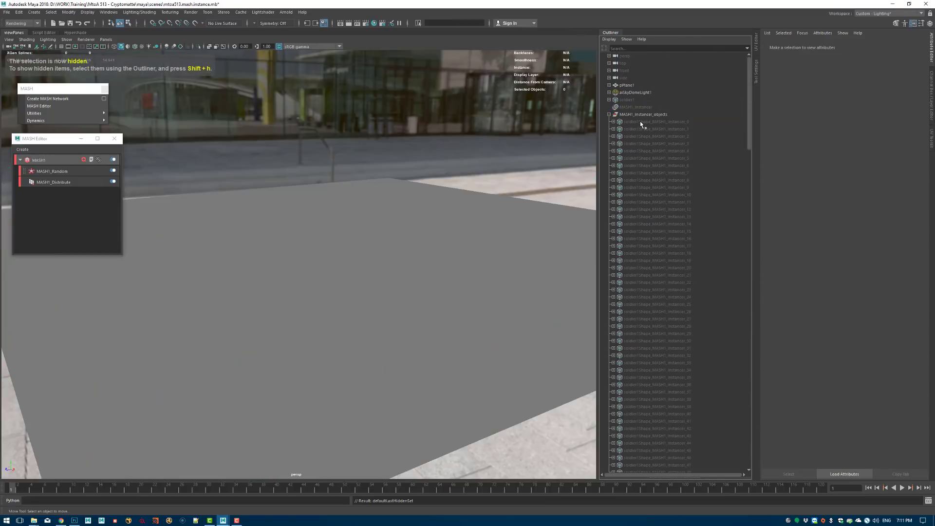
Select all the baked soldier stand-ins from instance 0 to 199 in the Outliner and unhide them
{"action": "left_click", "coordinate": [640, 121]}
{"action": "left_click_drag", "start_coordinate": [748, 112], "coordinate": [750, 403]}
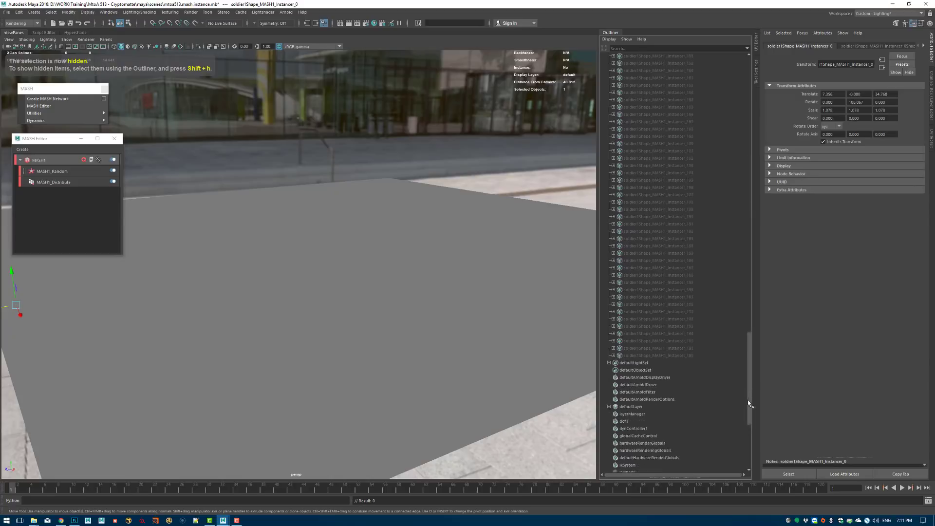
{"action": "scroll", "coordinate": [708, 341], "scroll_direction": "down", "scroll_amount": 4}
{"action": "left_click", "coordinate": [679, 269], "text": "shift"}
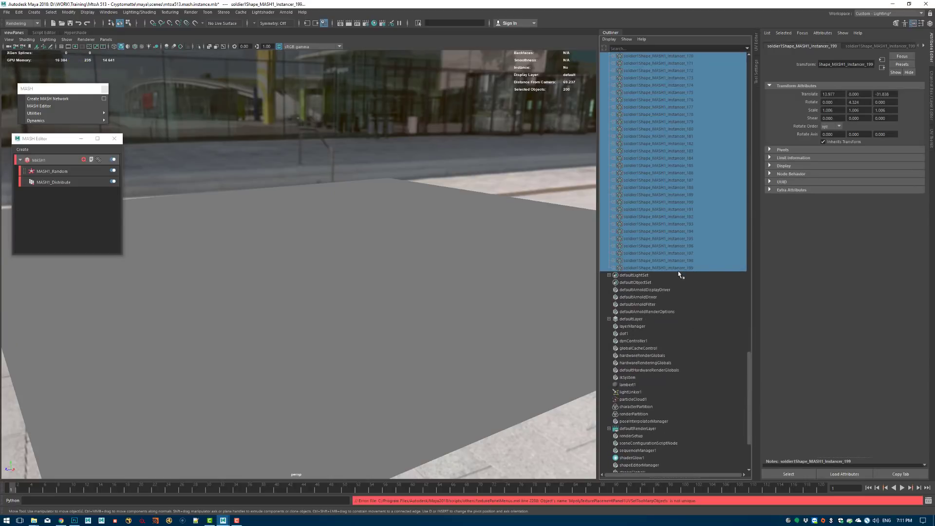
{"action": "key", "text": "shift+h"}
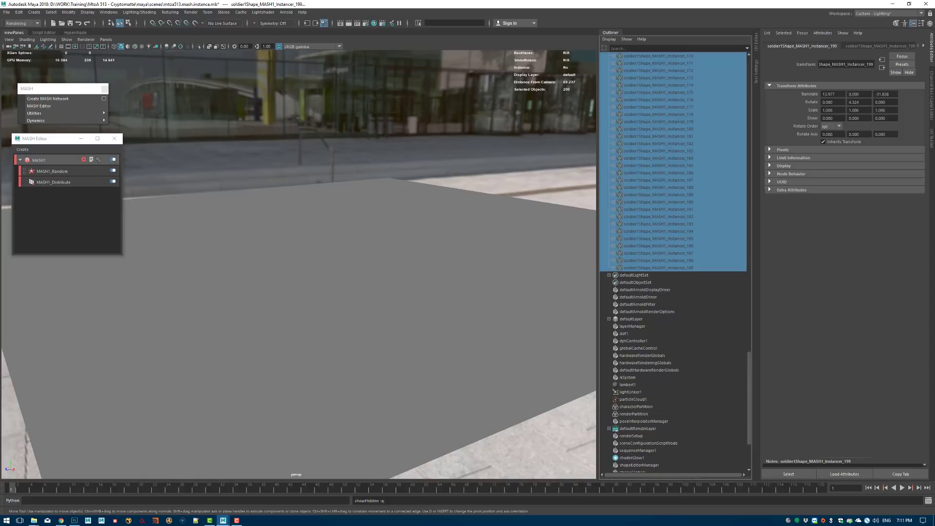
Render the baked soldier stand-ins in the Arnold RenderView from a slightly changed camera angle and close the render view
{"action": "left_click", "coordinate": [644, 289]}
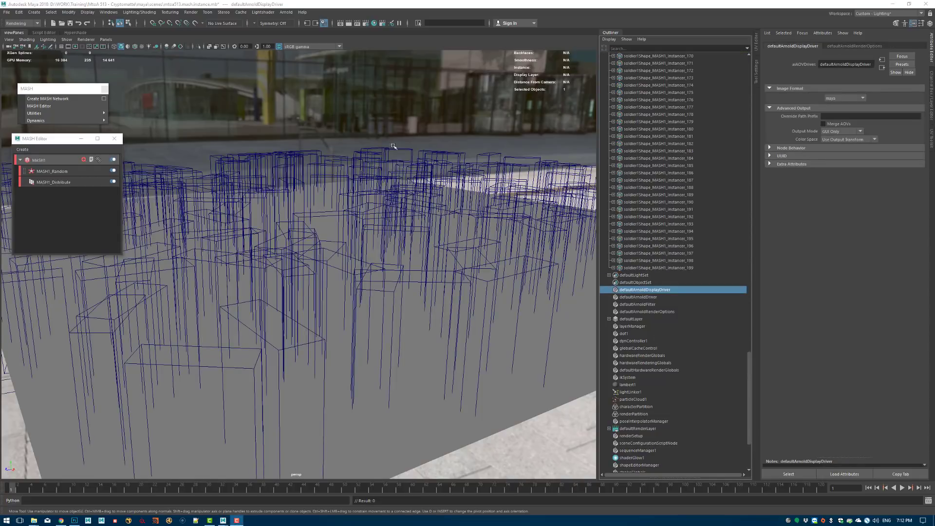
{"action": "left_click_drag", "start_coordinate": [400, 166], "coordinate": [414, 229], "text": "alt"}
{"action": "left_click", "coordinate": [286, 12]}
{"action": "left_click", "coordinate": [295, 18]}
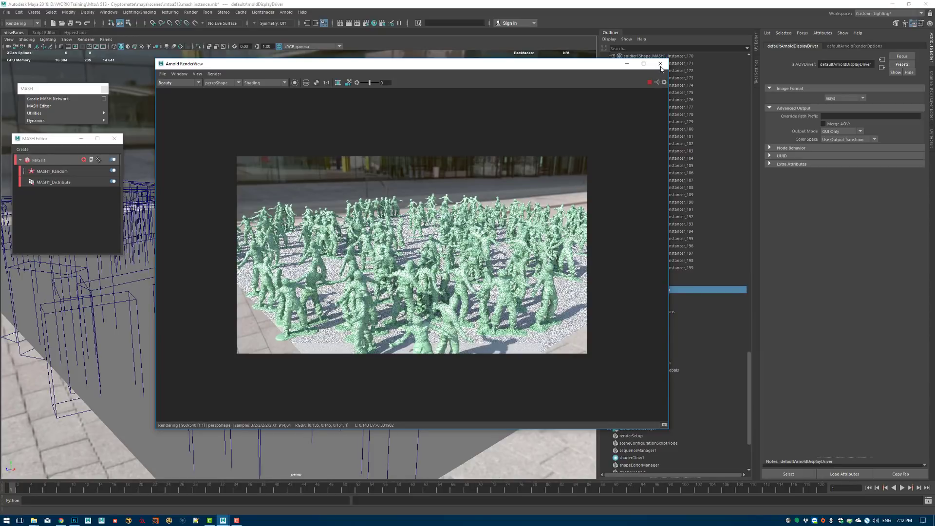
{"action": "left_click", "coordinate": [660, 64]}
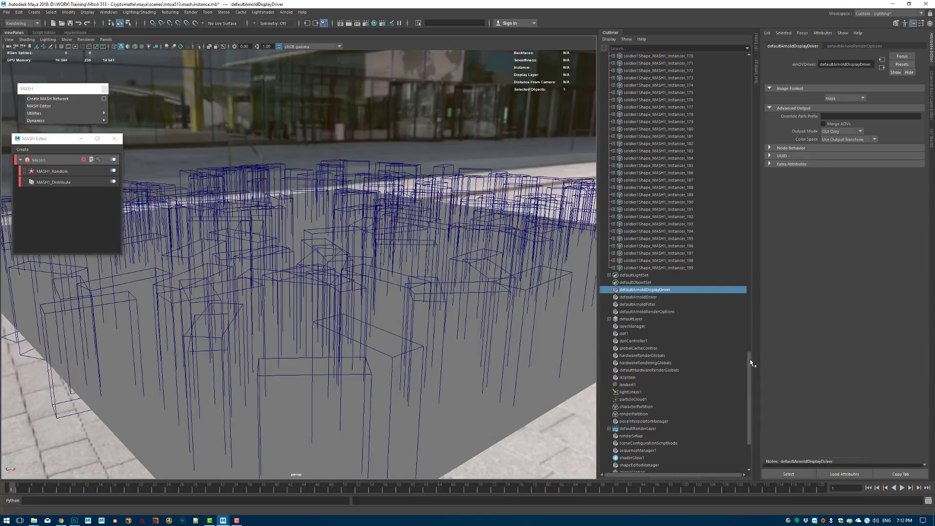
Check the stand-in shape attributes of baked instance 0, and select all baked instances from 0 to 199
{"action": "left_click_drag", "start_coordinate": [751, 362], "coordinate": [769, 65]}
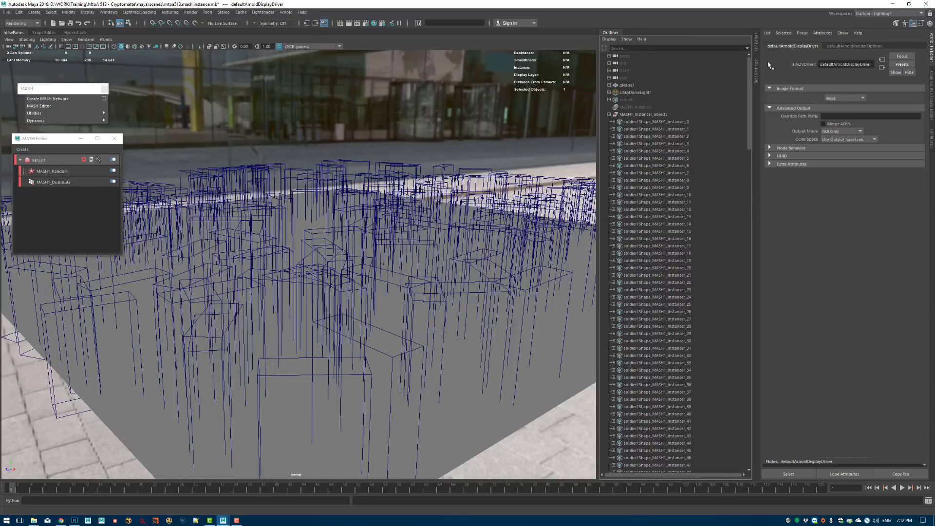
{"action": "left_click", "coordinate": [680, 122]}
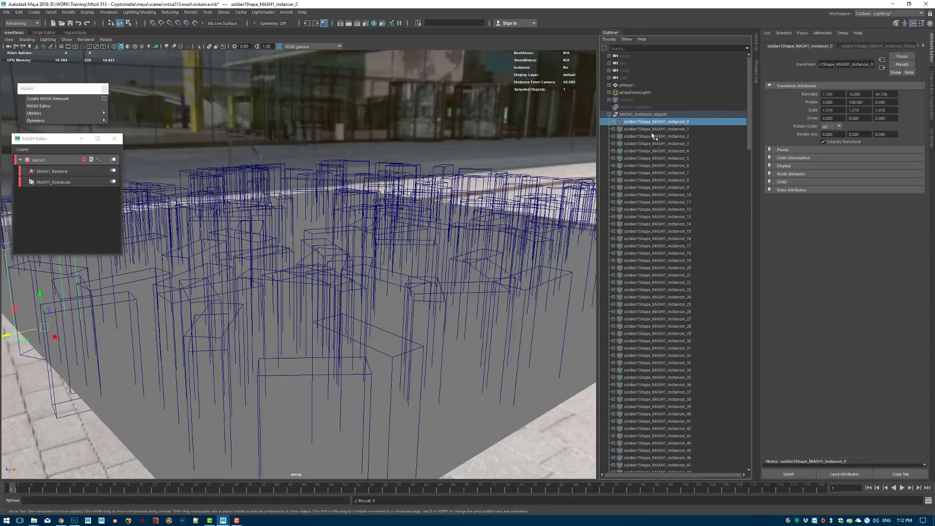
{"action": "key", "text": "Down"}
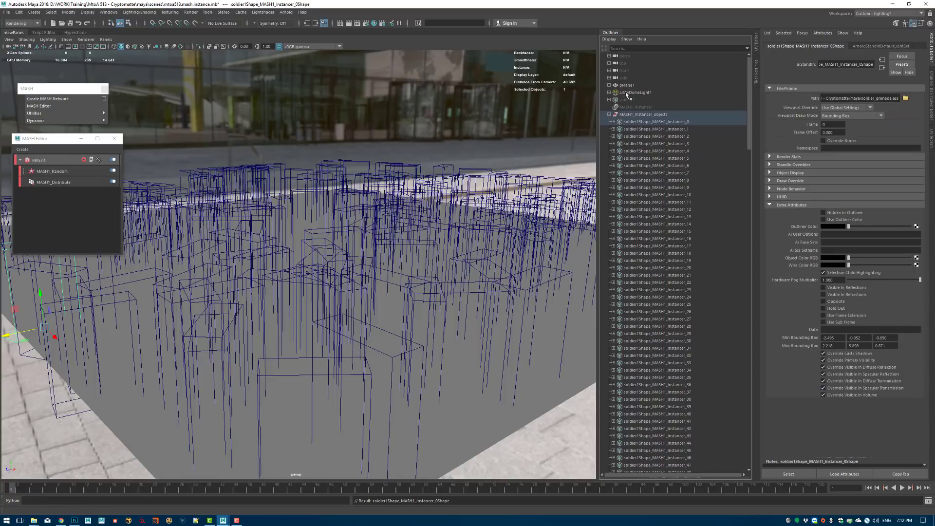
{"action": "left_click", "coordinate": [643, 121]}
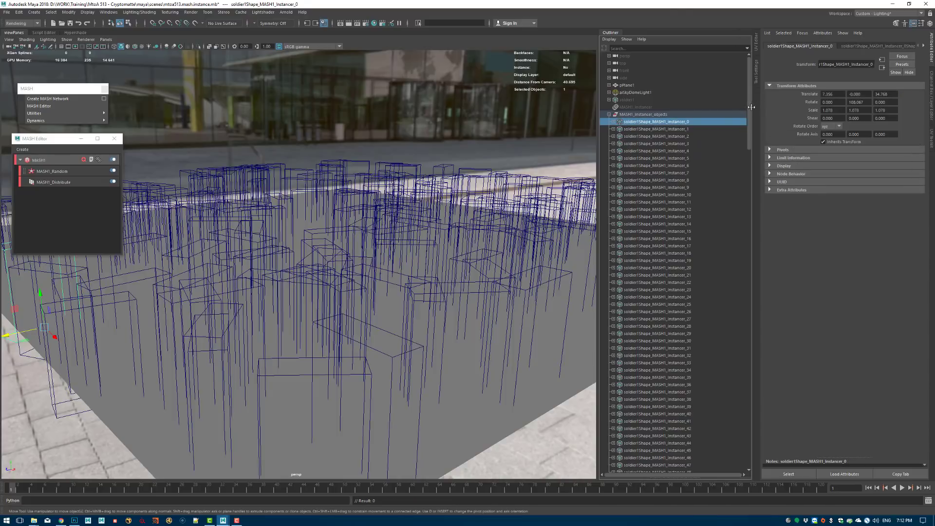
{"action": "left_click_drag", "start_coordinate": [752, 107], "coordinate": [746, 396]}
{"action": "left_click", "coordinate": [674, 312], "text": "shift"}
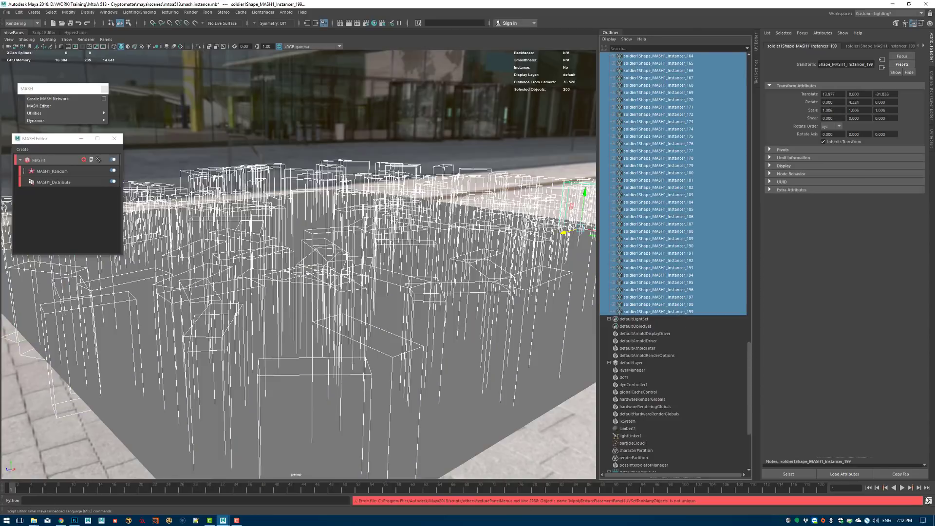
Open the Script Editor and close the MASH Editor and the floating MASH menu
{"action": "left_click", "coordinate": [928, 501]}
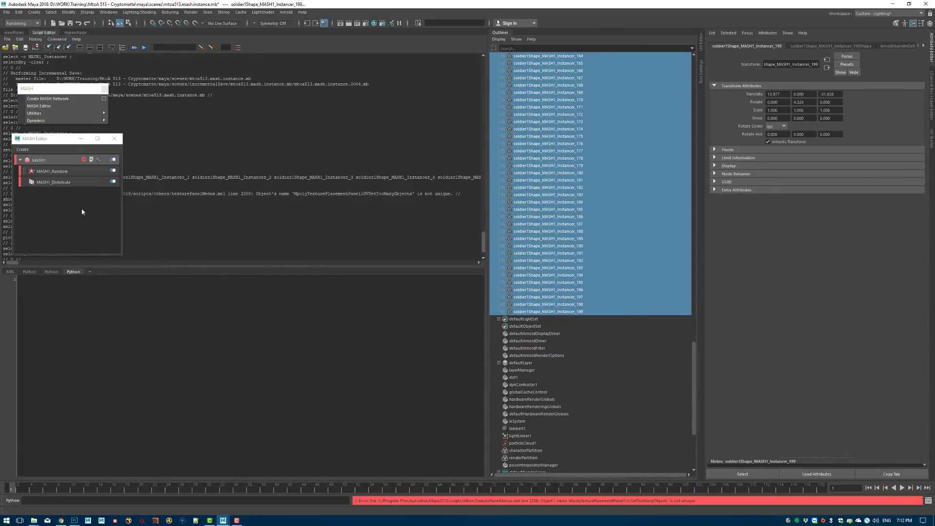
{"action": "left_click", "coordinate": [114, 138]}
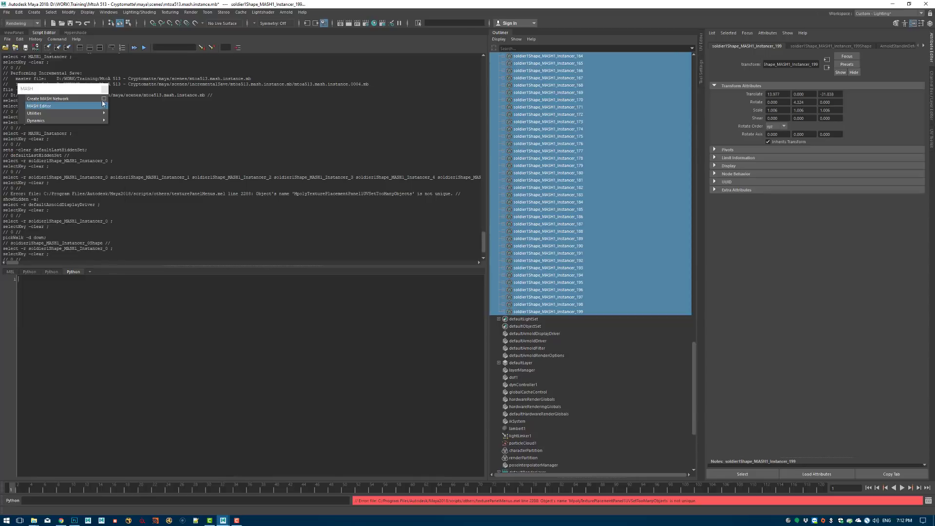
{"action": "left_click", "coordinate": [104, 89]}
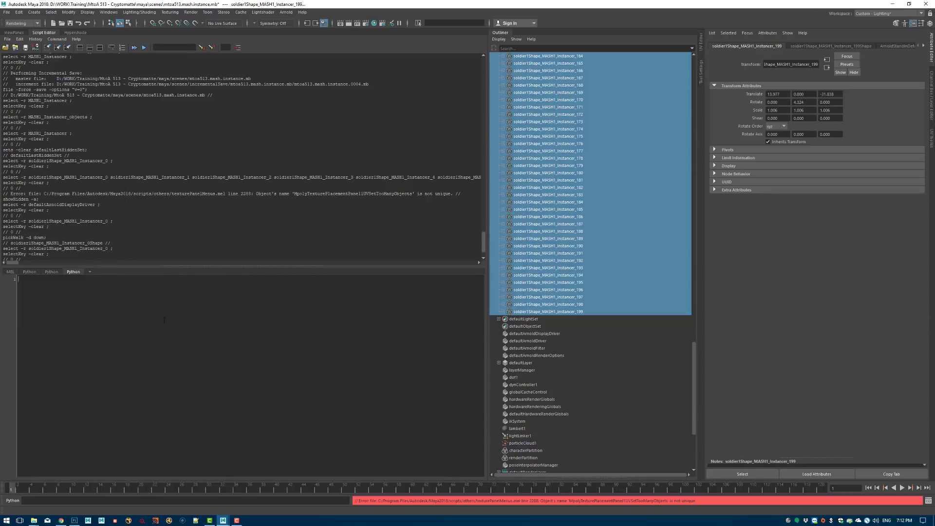
Write the line "import pymel.core pmc" in the Python script and run it
{"action": "left_click", "coordinate": [164, 319]}
{"action": "type", "text": "import pymel.core pmc"}
{"action": "key", "text": "ctrl+a"}
{"action": "key", "text": "ctrl+Return"}
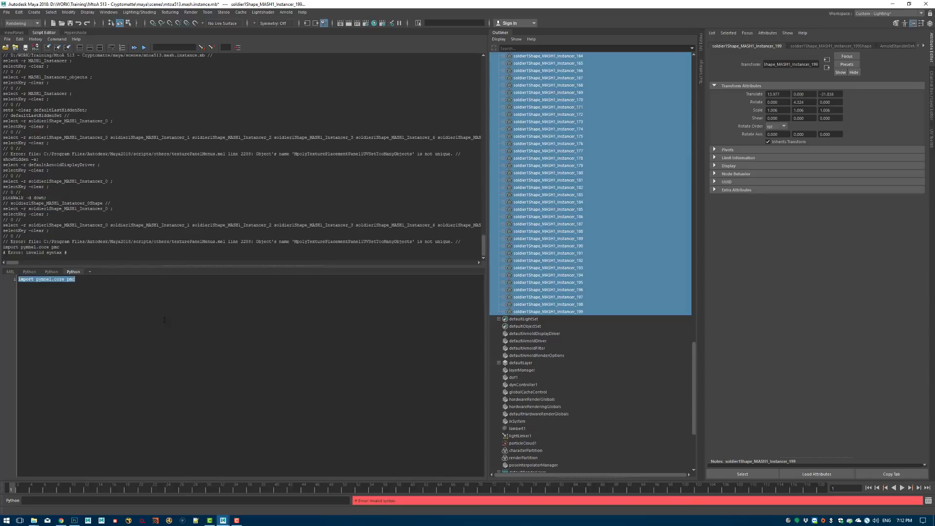
{"action": "left_click", "coordinate": [164, 319]}
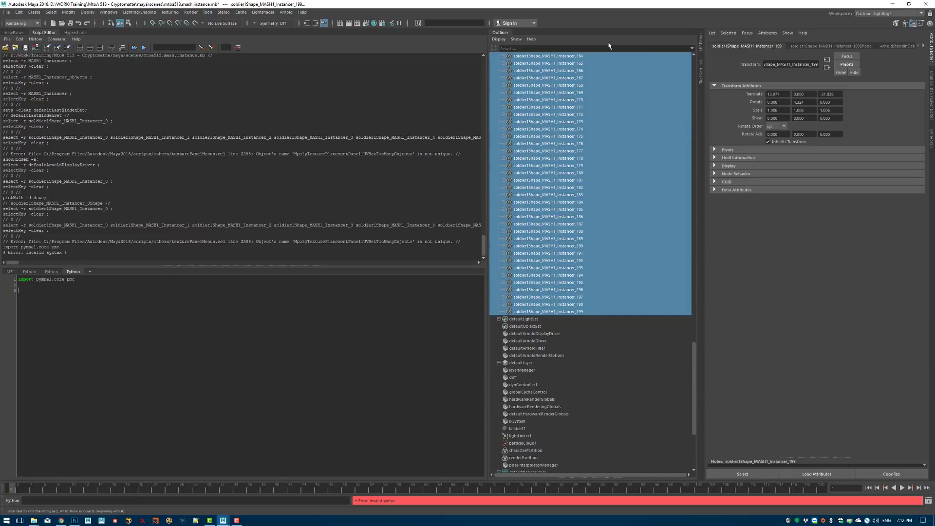
Select all baked soldier instances from 199 up to 0 and pick walk down to their shape nodes
{"action": "left_click", "coordinate": [591, 305]}
{"action": "left_click", "coordinate": [588, 312]}
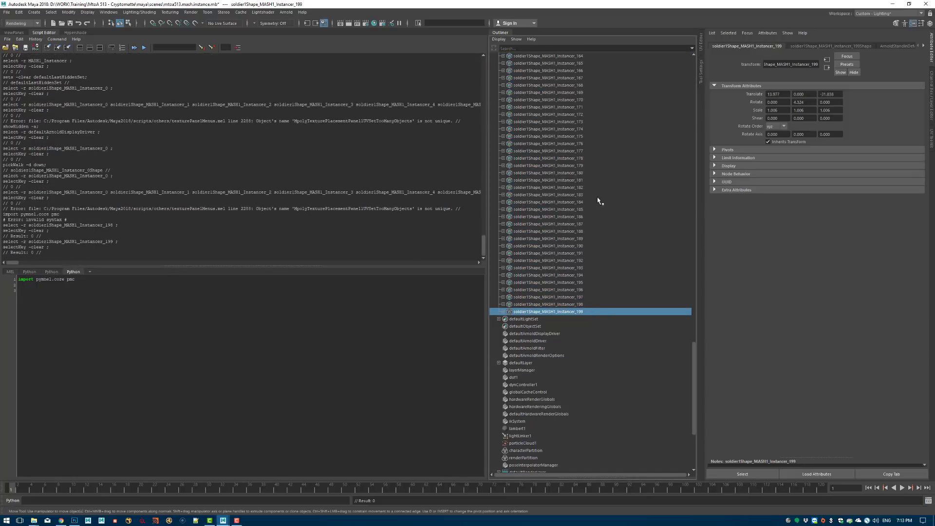
{"action": "scroll", "coordinate": [598, 198], "scroll_direction": "up", "scroll_amount": 20}
{"action": "left_click", "coordinate": [571, 121], "text": "shift"}
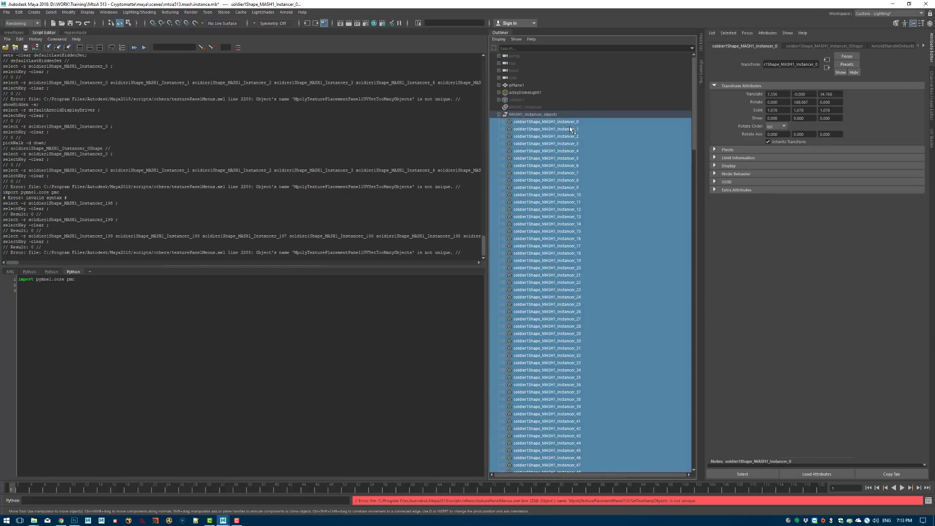
{"action": "key", "text": "Down"}
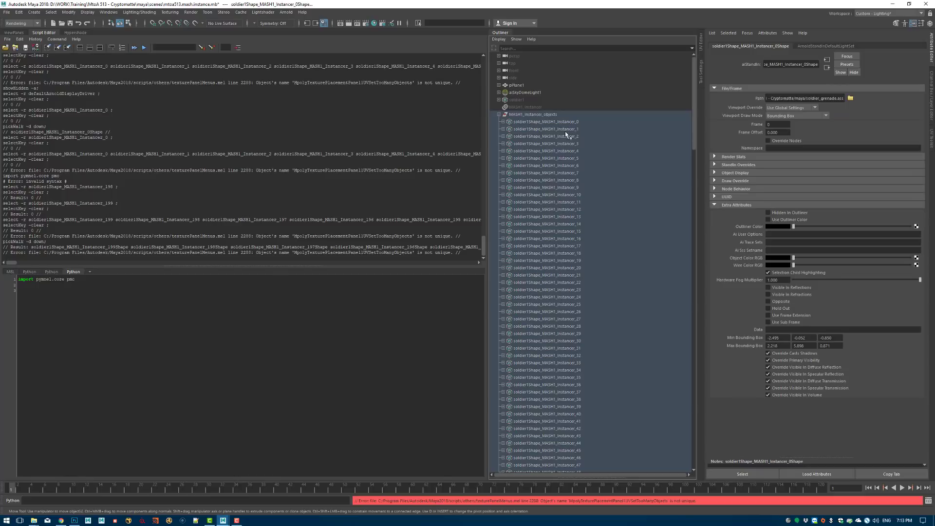
Store the selected shapes with "shapes = pmc.selected()", run the line and evaluate the shapes variable
{"action": "left_click", "coordinate": [20, 290]}
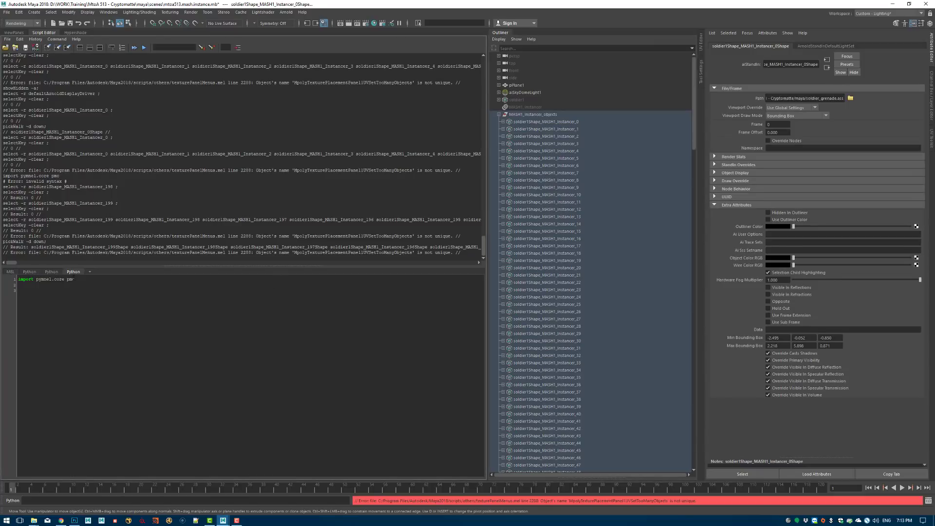
{"action": "mouse_move", "coordinate": [71, 280]}
{"action": "type", "text": "shapre"}
{"action": "type", "text": " = pmc.selected("}
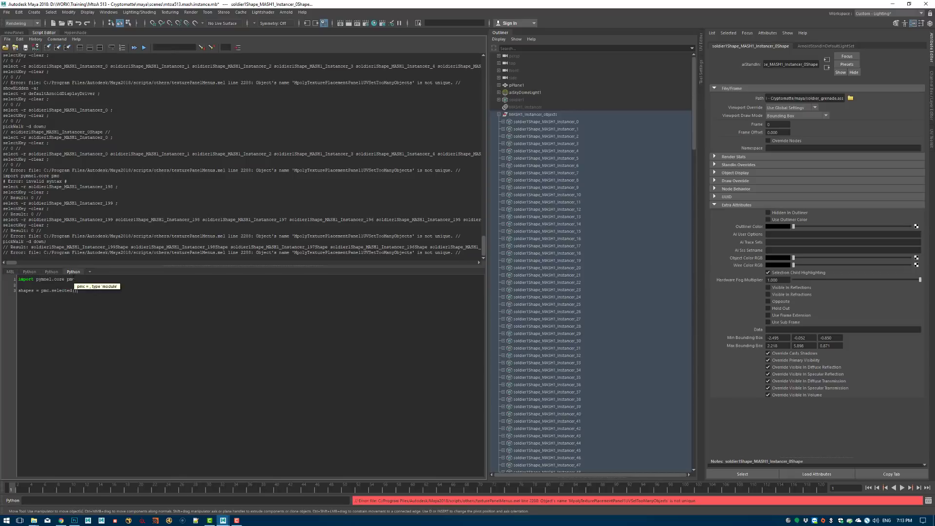
{"action": "key", "text": "shift+Home"}
{"action": "key", "text": "ctrl+Return"}
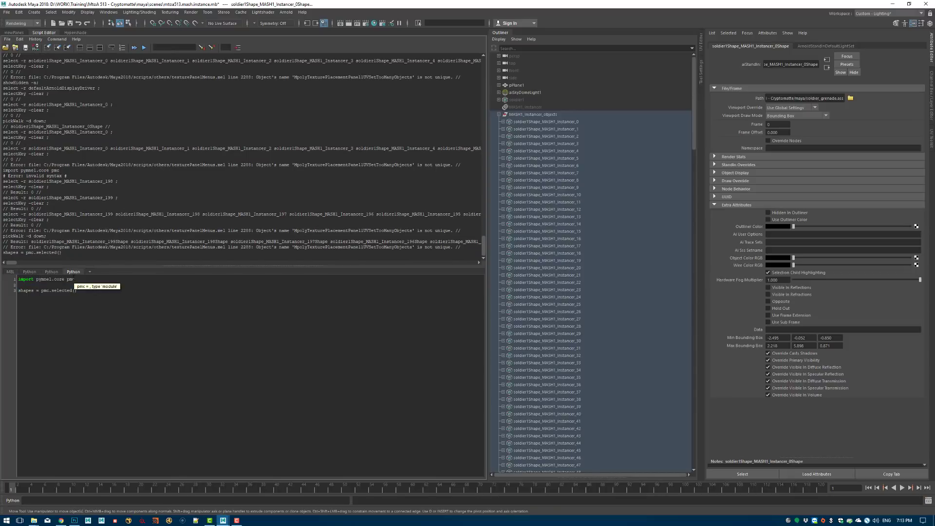
{"action": "double_click", "coordinate": [26, 290]}
{"action": "key", "text": "ctrl+Return"}
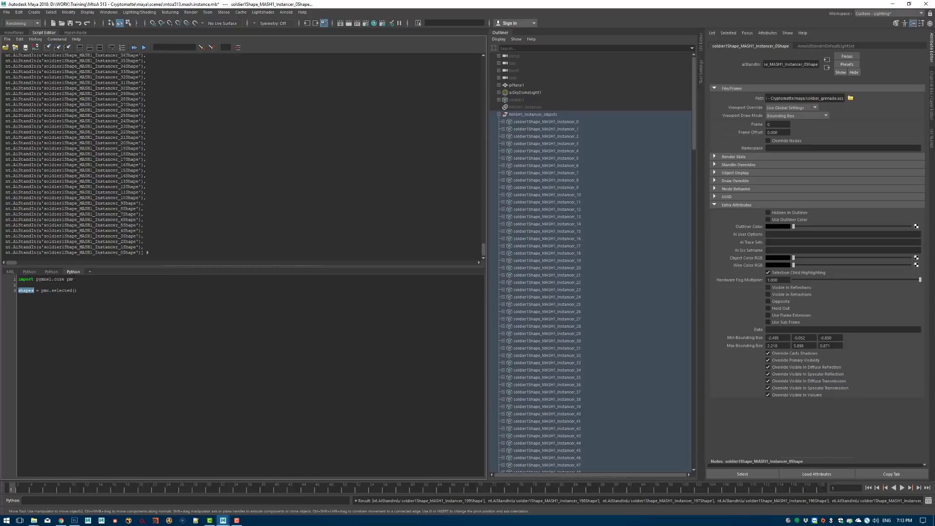
Begin a for loop over range(len(shapes)) and evaluate len(shapes) on its own
{"action": "left_click", "coordinate": [77, 290]}
{"action": "type", "text": "for i range(len(shapes)"}
{"action": "key", "text": "shift+Left"}
{"action": "key", "text": "shift+Left"}
{"action": "key", "text": "shift+Left"}
{"action": "key", "text": "shift+Left"}
{"action": "key", "text": "shift+Left"}
{"action": "key", "text": "shift+Left"}
{"action": "key", "text": "shift+Left"}
{"action": "key", "text": "shift+Left"}
{"action": "key", "text": "shift+Left"}
{"action": "key", "text": "shift+Left"}
{"action": "key", "text": "shift+Left"}
{"action": "key", "text": "ctrl+Return"}
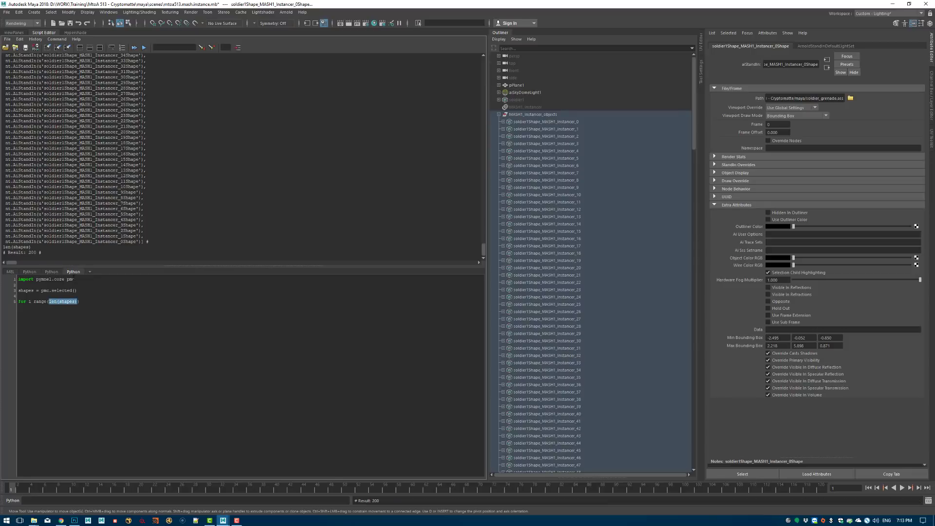
Complete the loop header with a colon, add "print i" as the loop body and run the loop
{"action": "key", "text": "End"}
{"action": "type", "text": "rint i"}
{"action": "key", "text": "shift+Home"}
{"action": "key", "text": "shift+Up"}
{"action": "key", "text": "ctrl+Return"}
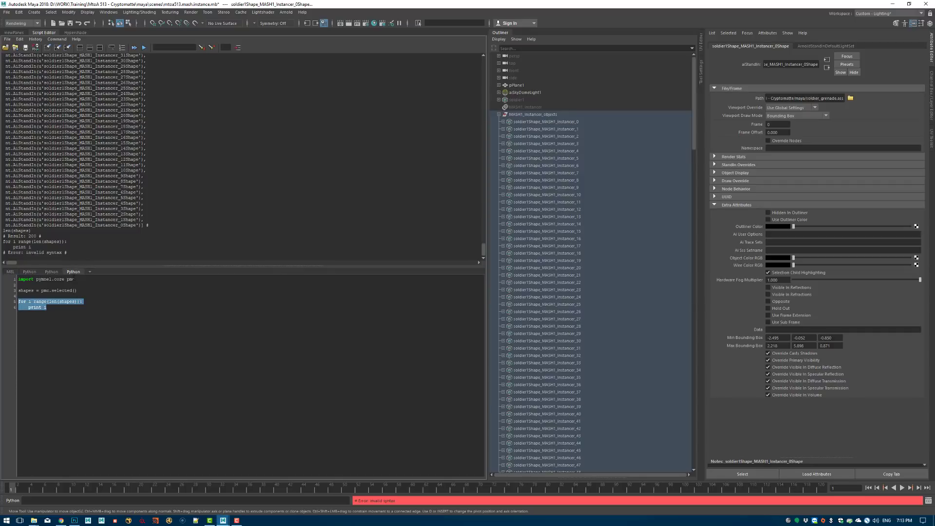
{"action": "key", "text": "Right"}
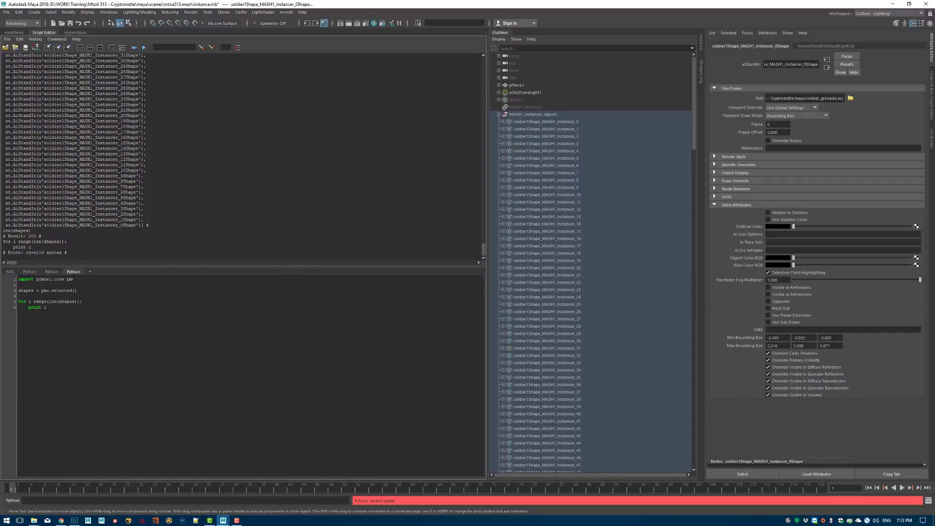
Correct the loop header to "for i in range(len(shapes)):" and rerun the loop
{"action": "left_click", "coordinate": [36, 302]}
{"action": "type", "text": "in"}
{"action": "key", "text": "Down"}
{"action": "key", "text": "End"}
{"action": "key", "text": "shift+Home"}
{"action": "key", "text": "shift+Up"}
{"action": "key", "text": "ctrl+Return"}
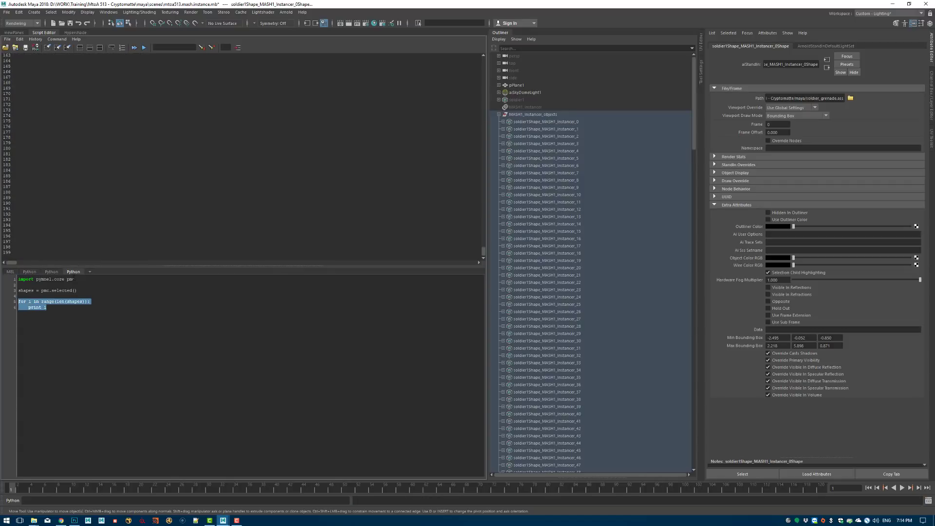
{"action": "key", "text": "Right"}
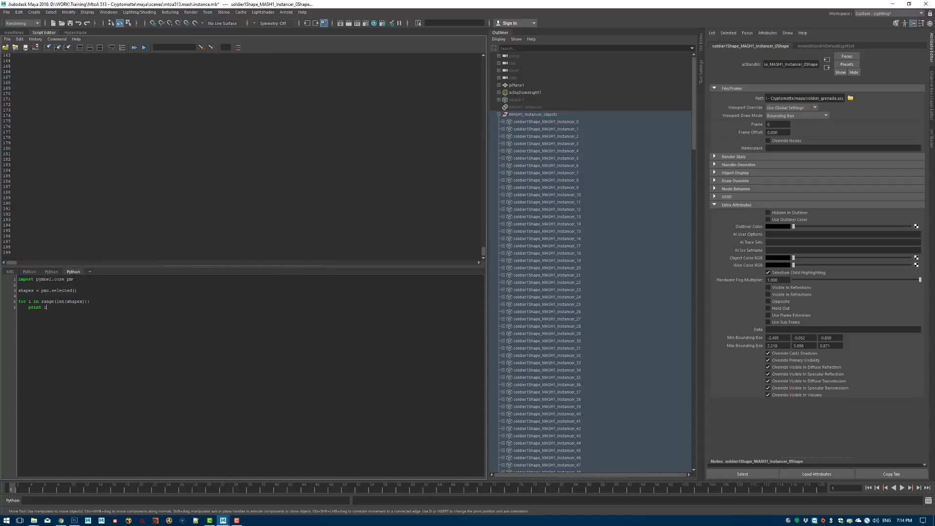
Replace the print statement with shapes[i].addAttr("mtoa_constant_crypto_object_offset", at="short")
{"action": "key", "text": "BackSpace"}
{"action": "key", "text": "BackSpace"}
{"action": "key", "text": "BackSpace"}
{"action": "key", "text": "BackSpace"}
{"action": "key", "text": "BackSpace"}
{"action": "key", "text": "BackSpace"}
{"action": "key", "text": "BackSpace"}
{"action": "type", "text": "shapes"}
{"action": "type", "text": "[i].addAttr(\"mtoa_constant_crypto_object_offset\","}
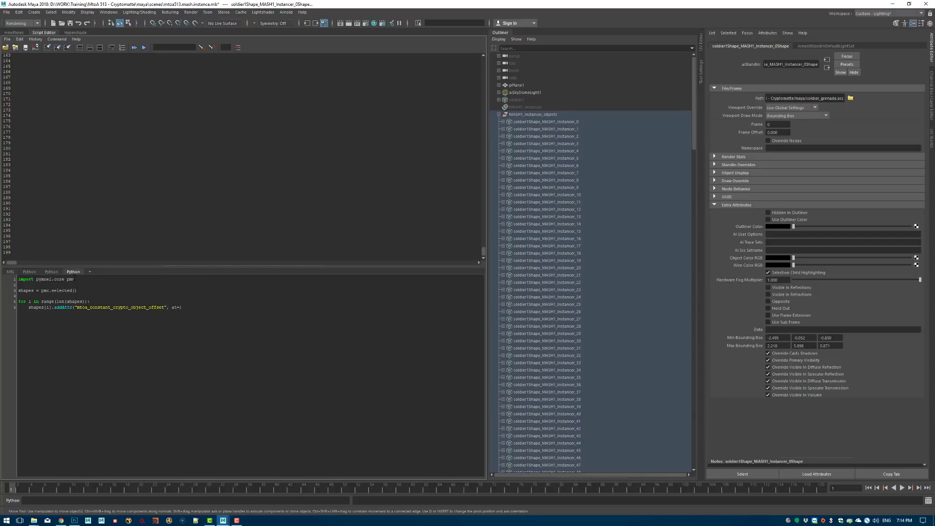
{"action": "type", "text": "short"}
Add shapes[i].setAttr("mtoa_constant_crypto_object_offset", i + 1) to the loop and run the loop on the stored shapes
{"action": "type", "text": "shapes[i].setAttr("}
{"action": "double_click", "coordinate": [120, 307]}
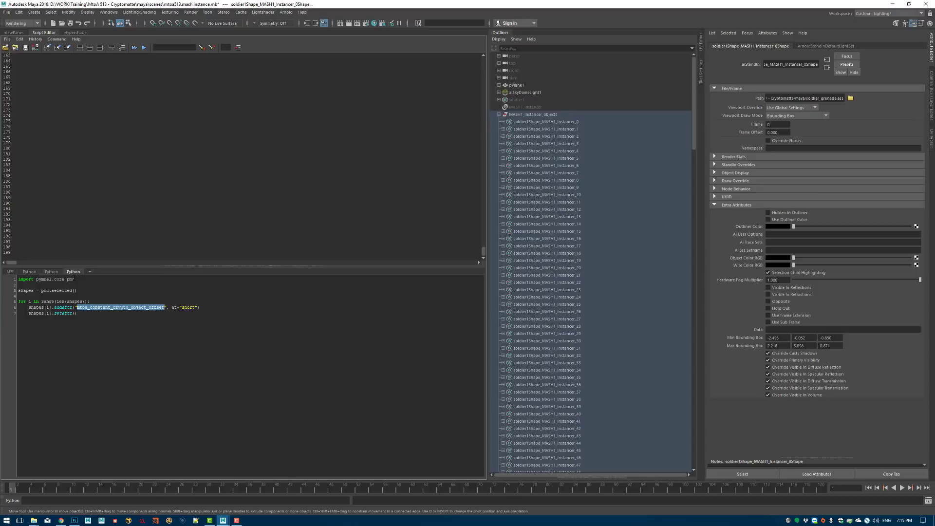
{"action": "key", "text": "ctrl+c"}
{"action": "left_click", "coordinate": [76, 313]}
{"action": "key", "text": "ctrl+v"}
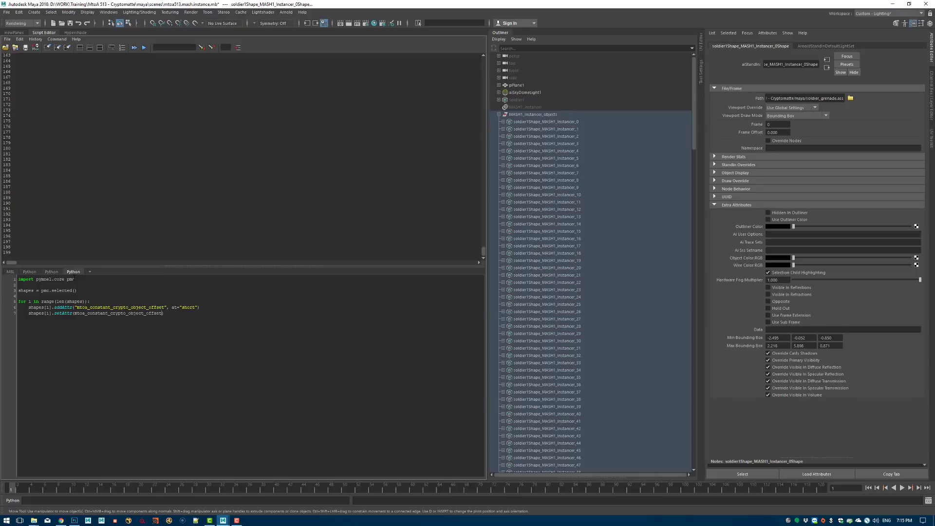
{"action": "key", "text": "ctrl+z"}
{"action": "key", "text": "ctrl+v"}
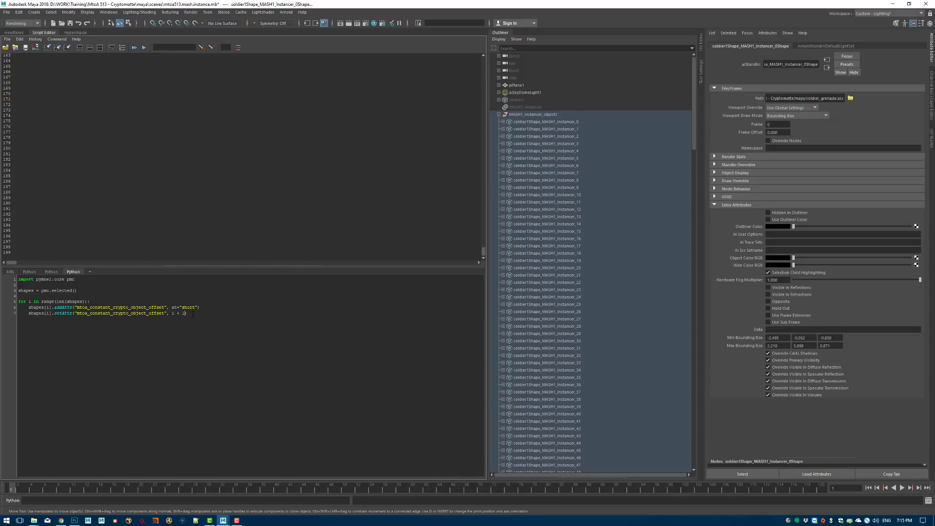
{"action": "left_click_drag", "start_coordinate": [188, 313], "coordinate": [7, 303]}
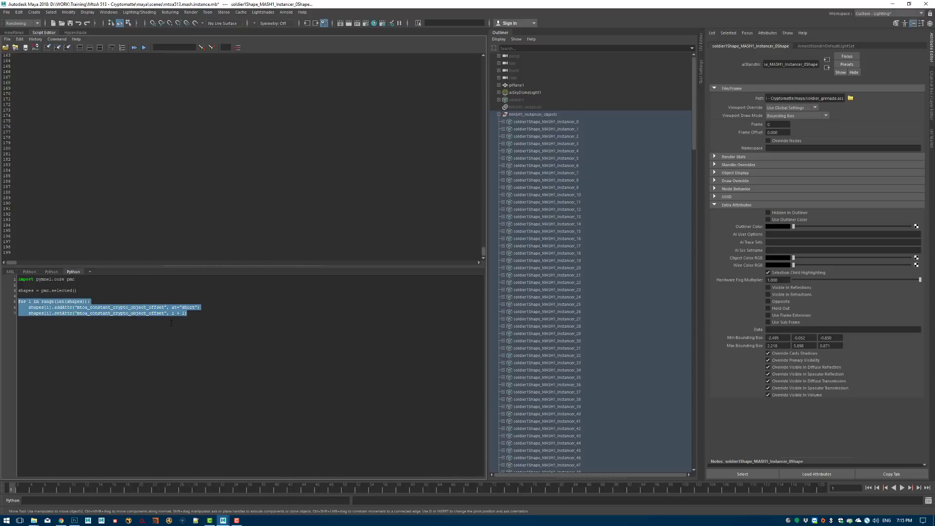
{"action": "key", "text": "ctrl+Return"}
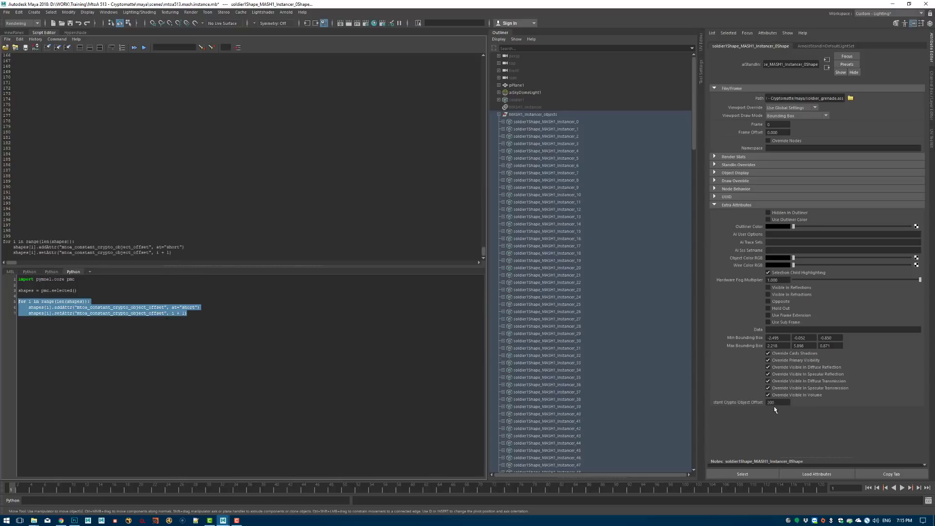
Check the Crypto Object Offset attribute on several baked soldier shapes, such as instances 56 and 41
{"action": "scroll", "coordinate": [642, 355], "scroll_direction": "down", "scroll_amount": 10}
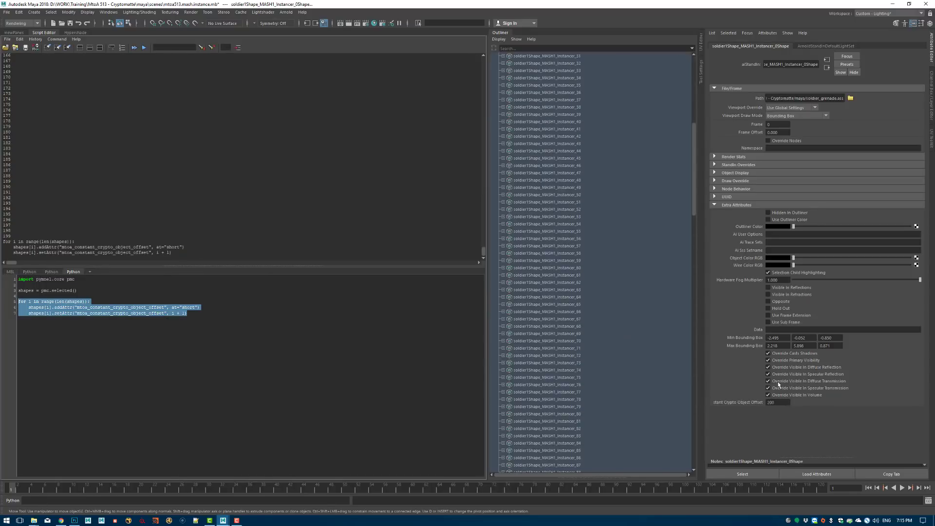
{"action": "left_click", "coordinate": [575, 317]}
{"action": "left_click", "coordinate": [591, 239]}
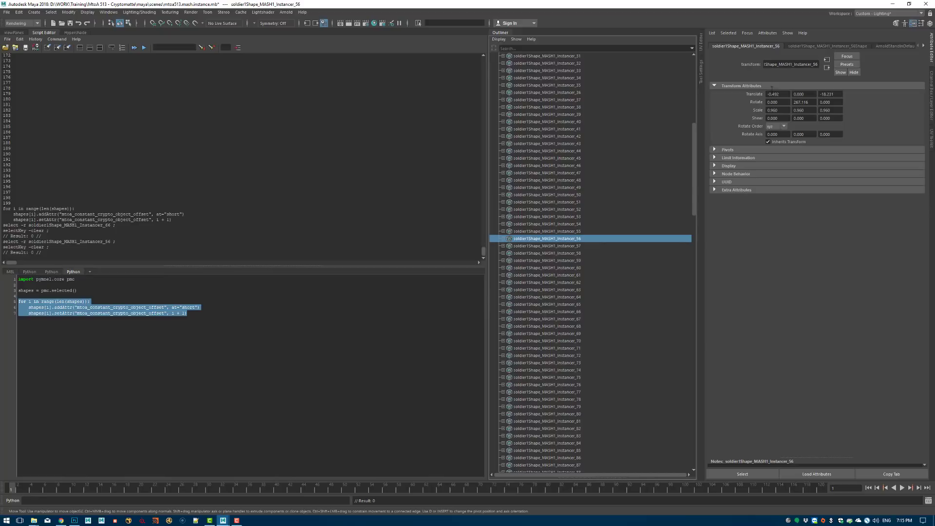
{"action": "left_click", "coordinate": [796, 46]}
{"action": "left_click", "coordinate": [628, 413]}
{"action": "left_click", "coordinate": [619, 238]}
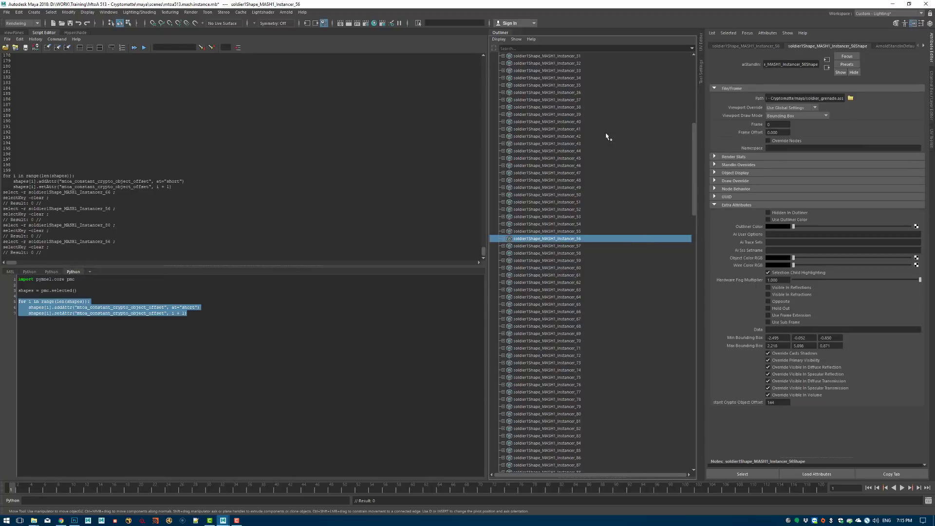
{"action": "left_click", "coordinate": [609, 129]}
{"action": "double_click", "coordinate": [780, 402]}
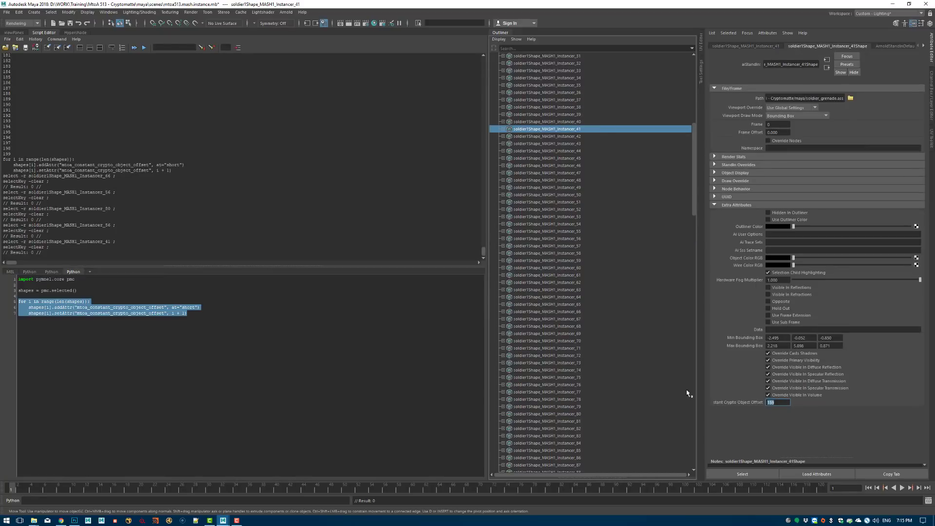
Check the Crypto Object Offset attribute on soldier instances 127 and 166 further down the object list
{"action": "scroll", "coordinate": [628, 370], "scroll_direction": "down", "scroll_amount": 6}
{"action": "left_click", "coordinate": [584, 407]}
{"action": "scroll", "coordinate": [584, 406], "scroll_direction": "down", "scroll_amount": 5}
{"action": "left_click", "coordinate": [580, 399]}
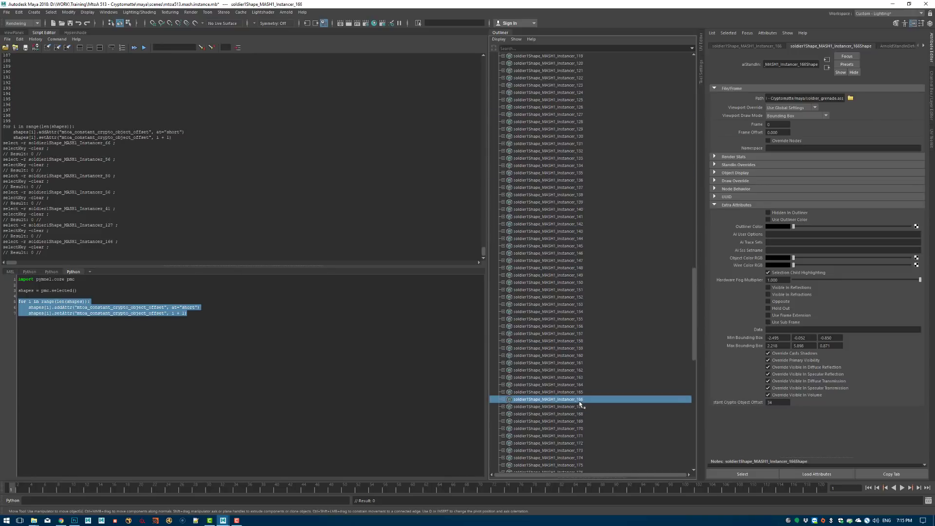
{"action": "left_click", "coordinate": [327, 376]}
{"action": "key", "text": "ctrl+s"}
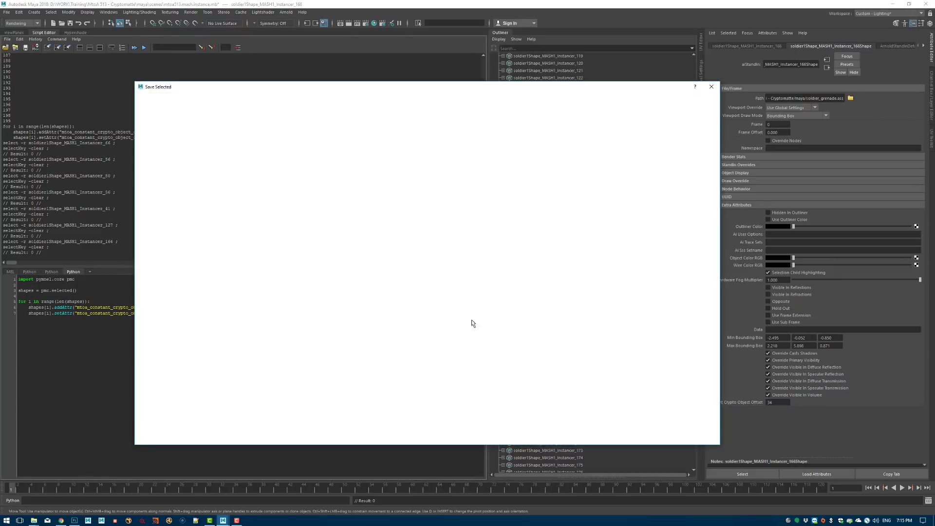
{"action": "key", "text": "Escape"}
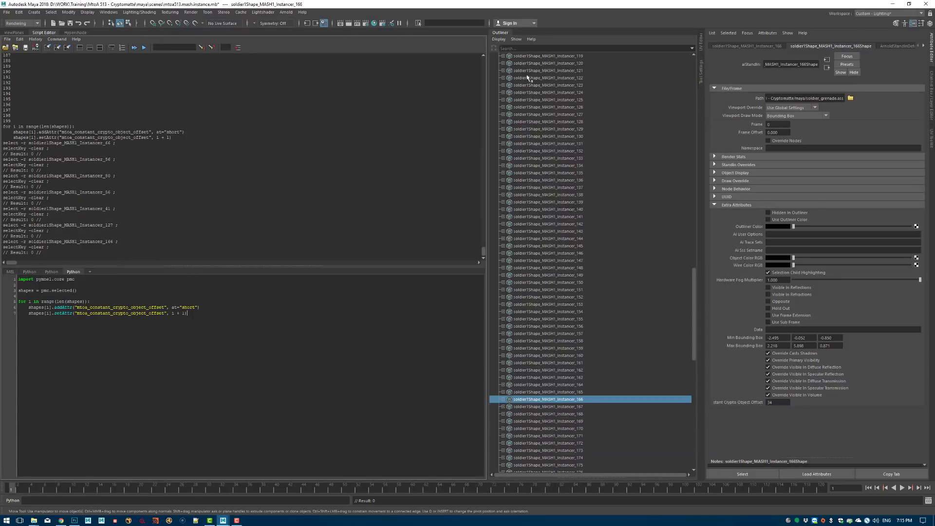
Return to the viewport, save the scene, and render it in the Arnold RenderView
{"action": "left_click", "coordinate": [11, 33]}
{"action": "key", "text": "ctrl+s"}
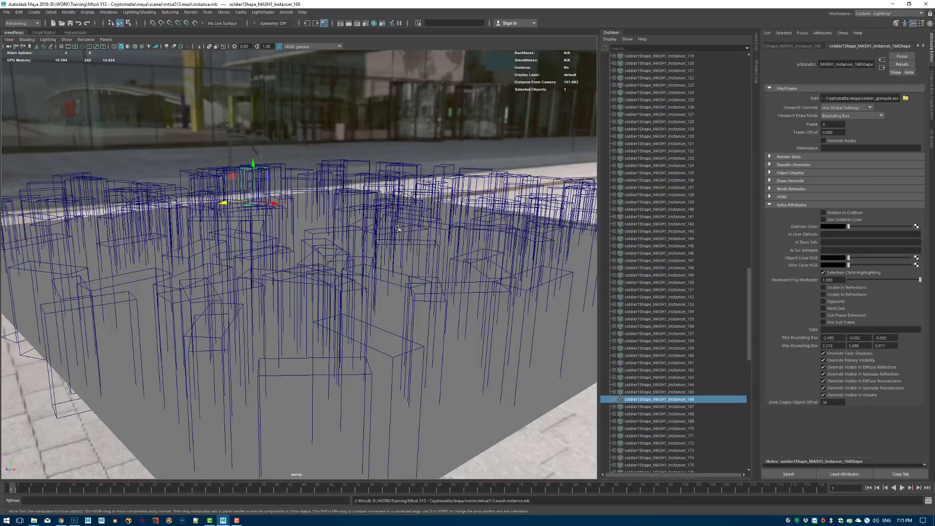
{"action": "left_click", "coordinate": [286, 12]}
{"action": "left_click", "coordinate": [294, 25]}
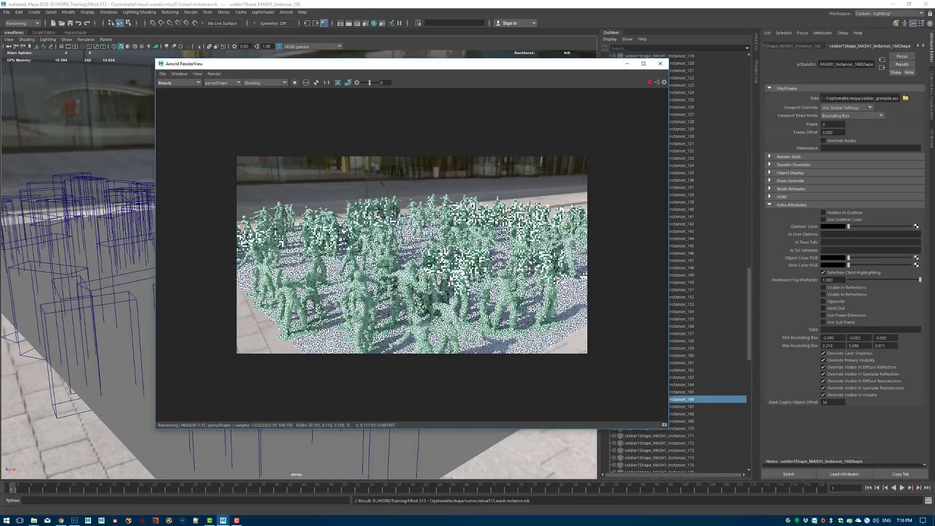
Inspect the crypto_object AOV of the soldier render and switch the display back to Beauty
{"action": "left_click", "coordinate": [181, 84]}
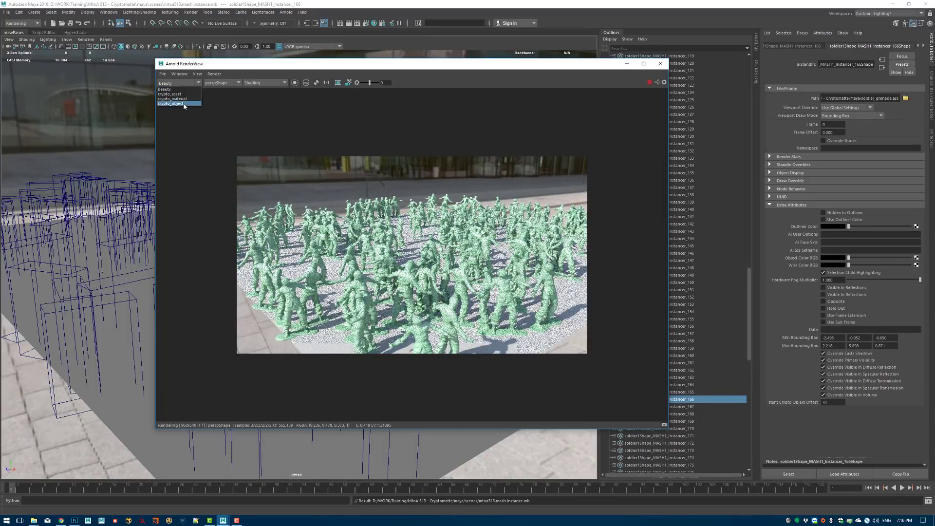
{"action": "left_click", "coordinate": [182, 103]}
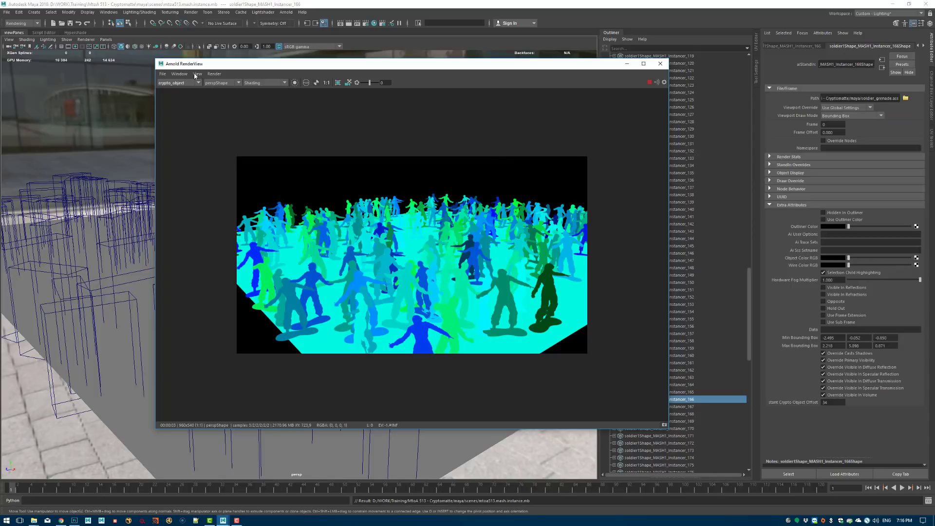
{"action": "left_click", "coordinate": [177, 83]}
{"action": "left_click", "coordinate": [174, 89]}
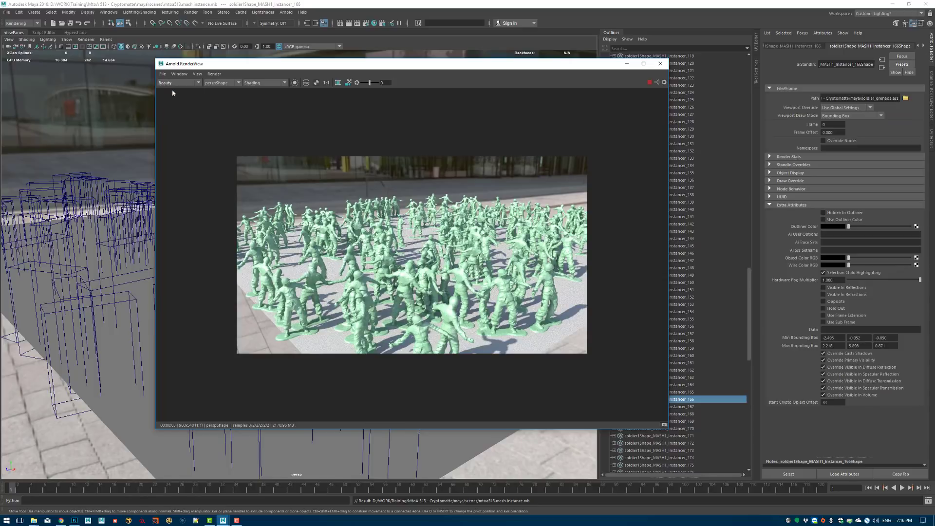
Save the render to the images folder as the multi-layer EXR crypto.advanced.soldier.exr, and save the scene after closing the RenderView
{"action": "left_click", "coordinate": [162, 74]}
{"action": "left_click", "coordinate": [189, 89]}
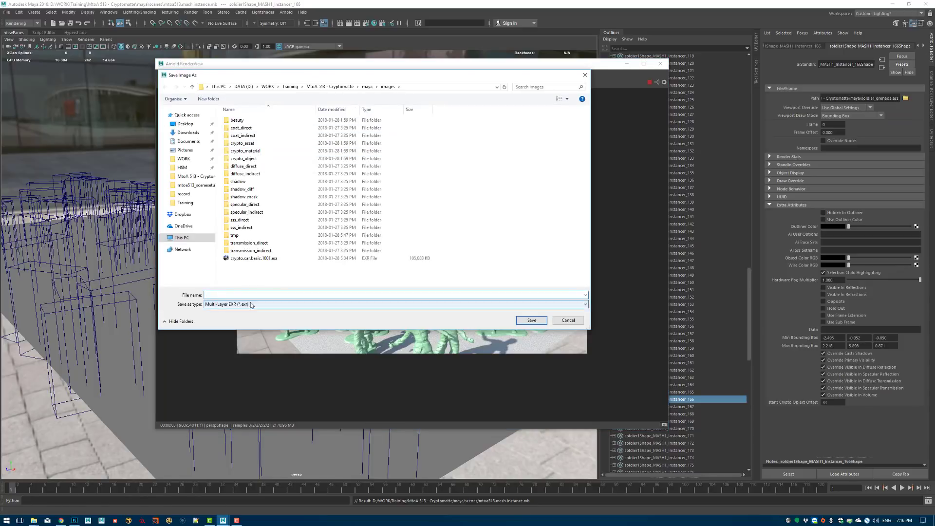
{"action": "left_click", "coordinate": [276, 259]}
{"action": "double_click", "coordinate": [265, 298]}
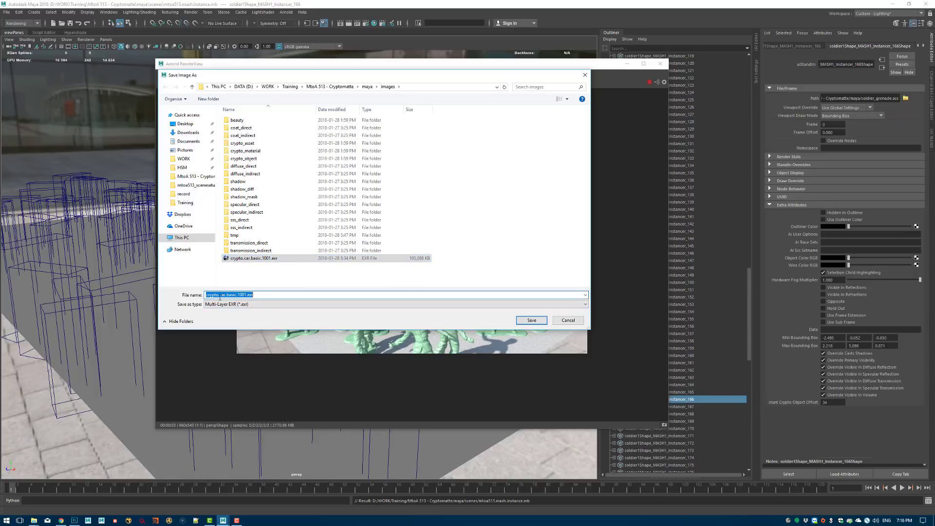
{"action": "left_click_drag", "start_coordinate": [220, 295], "coordinate": [253, 295]}
{"action": "type", "text": "ad"}
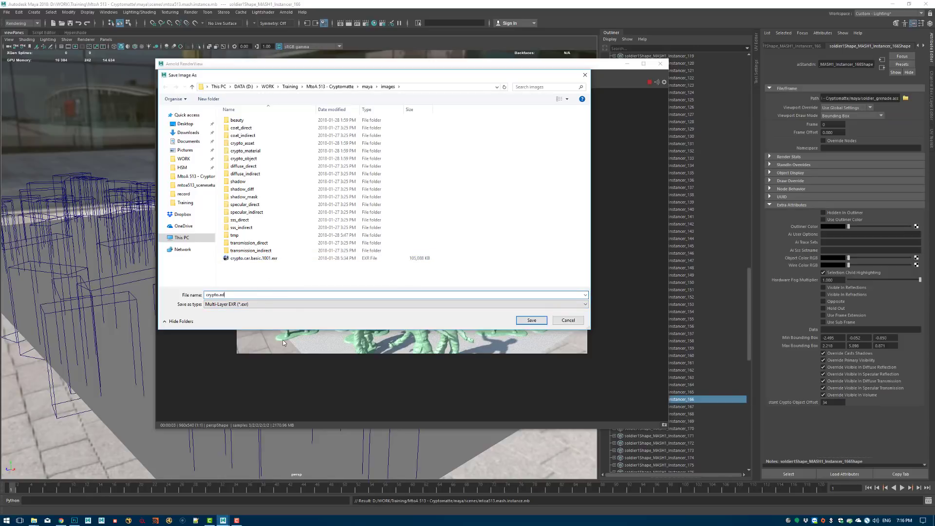
{"action": "type", "text": "vanced.soldier.exr"}
{"action": "key", "text": "Return"}
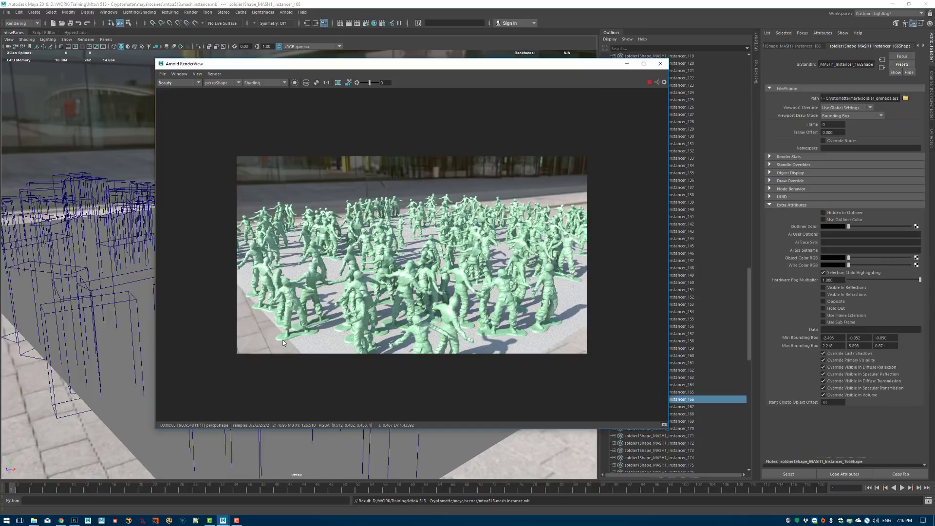
{"action": "left_click", "coordinate": [661, 66]}
{"action": "key", "text": "ctrl+s"}
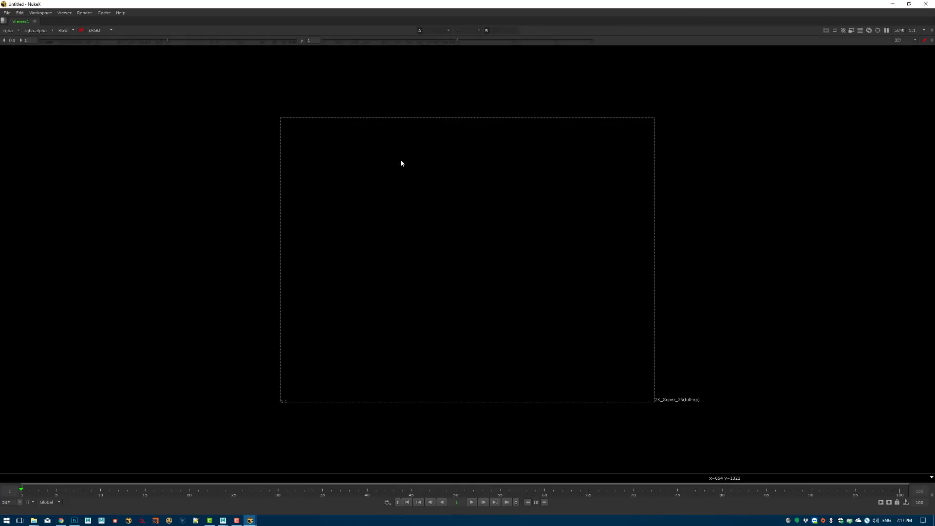
In NukeX, switch to the Compositing workspace, then read in crypto.advanced.soldier.exr and show it in the viewer
{"action": "left_click", "coordinate": [51, 14]}
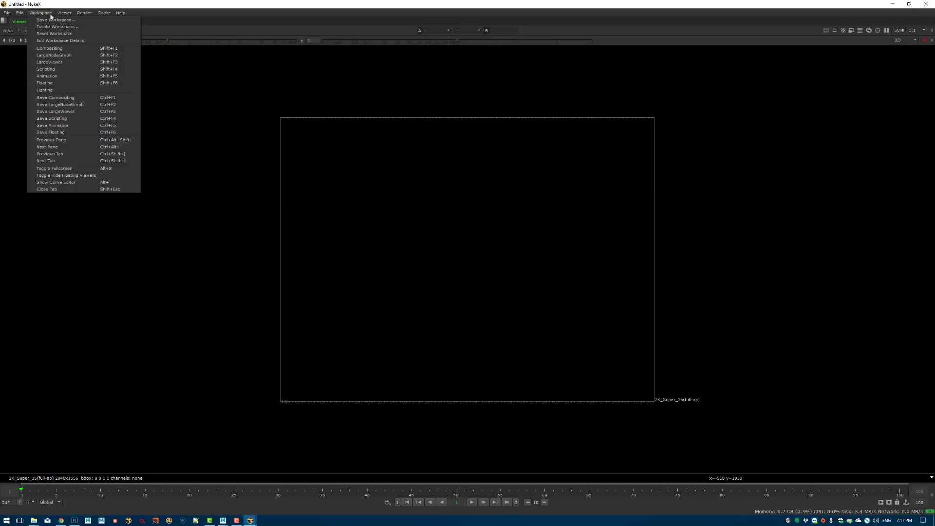
{"action": "left_click", "coordinate": [53, 48]}
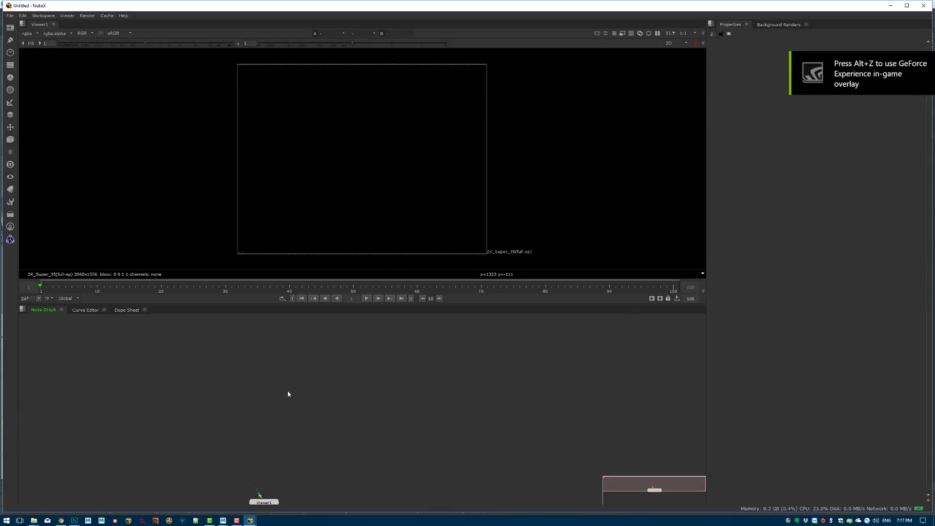
{"action": "key", "text": "r"}
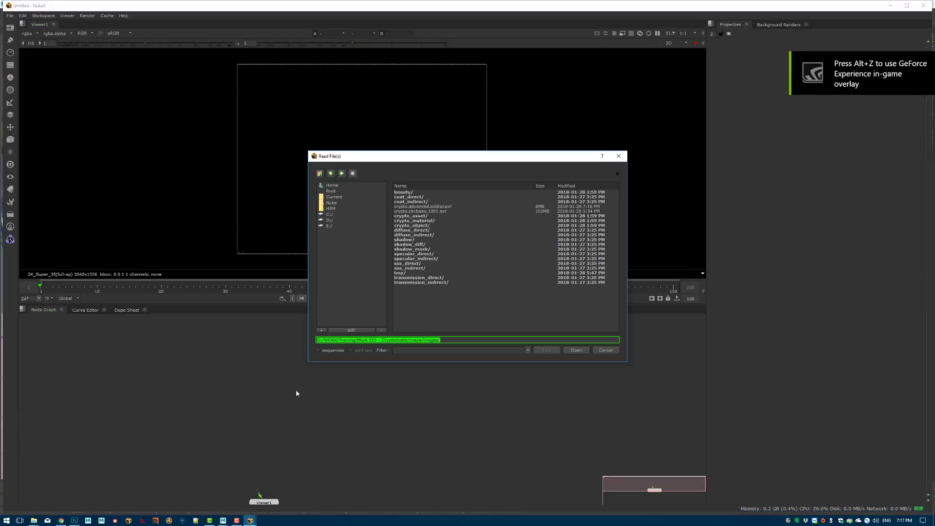
{"action": "left_click", "coordinate": [440, 207]}
{"action": "left_click", "coordinate": [551, 350]}
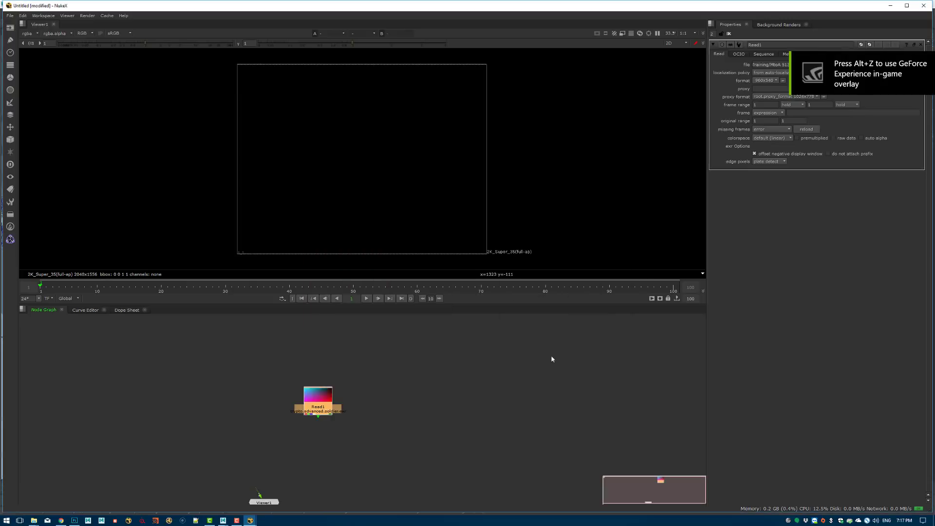
{"action": "left_click", "coordinate": [316, 391]}
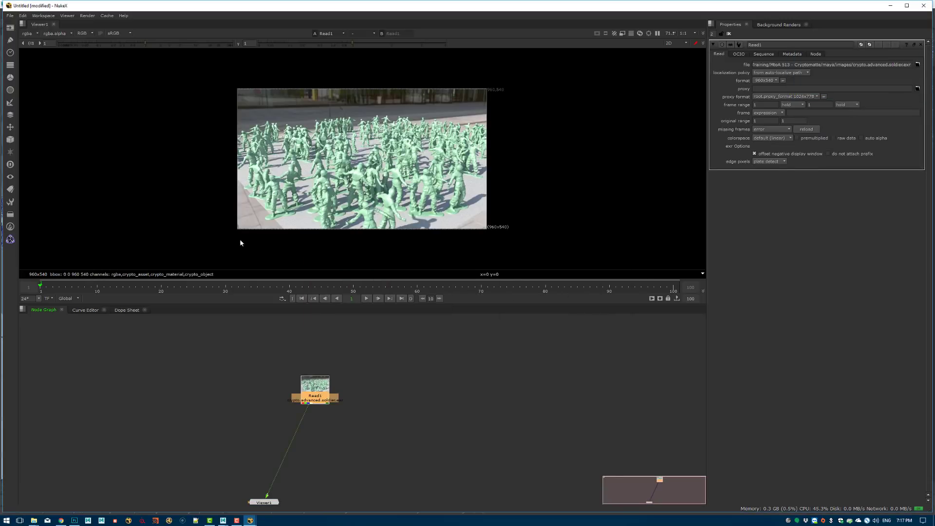
View the crypto_object layer of the soldier EXR and switch the viewer back to rgba
{"action": "left_click", "coordinate": [29, 33]}
{"action": "left_click", "coordinate": [56, 82]}
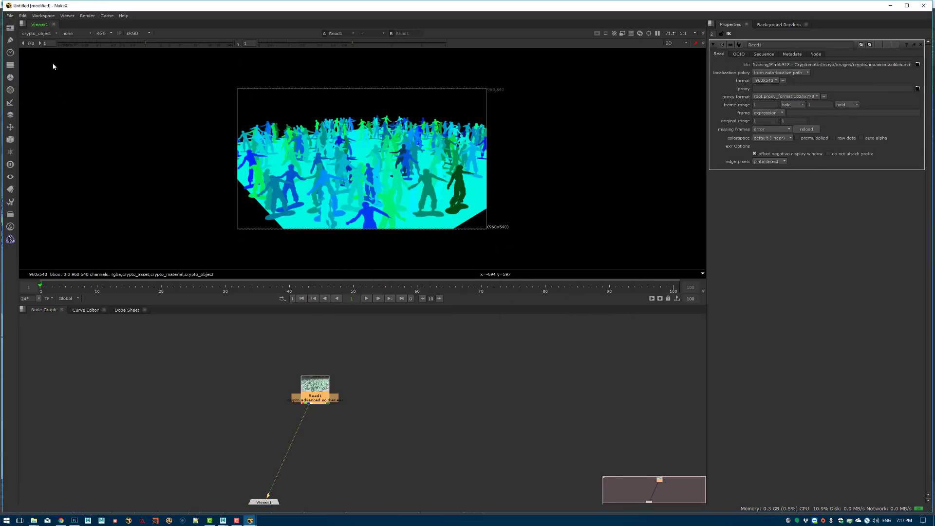
{"action": "left_click", "coordinate": [35, 33]}
{"action": "left_click", "coordinate": [45, 53]}
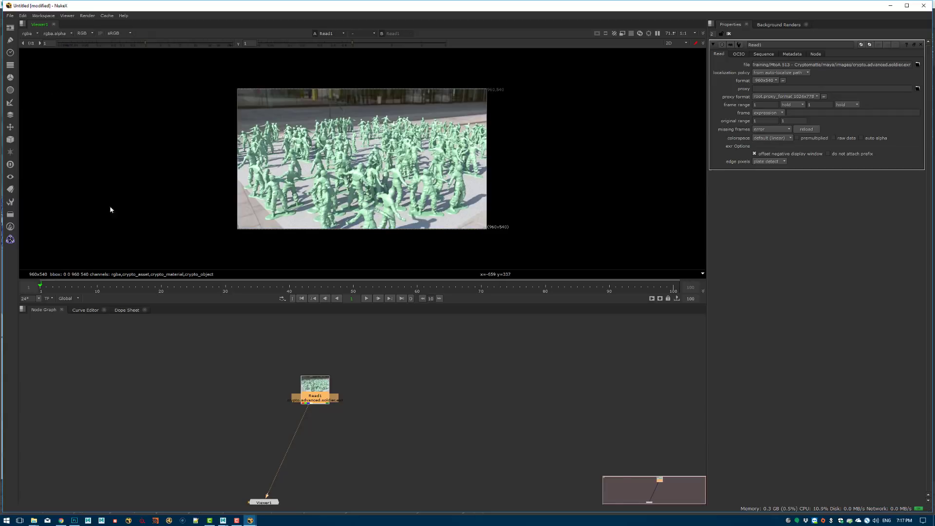
Add a Cryptomatte node directly below the Read node and connect its output to the viewer
{"action": "scroll", "coordinate": [343, 416], "scroll_direction": "up", "scroll_amount": 3}
{"action": "left_click", "coordinate": [344, 416]}
{"action": "key", "text": "Tab"}
{"action": "type", "text": "cr"}
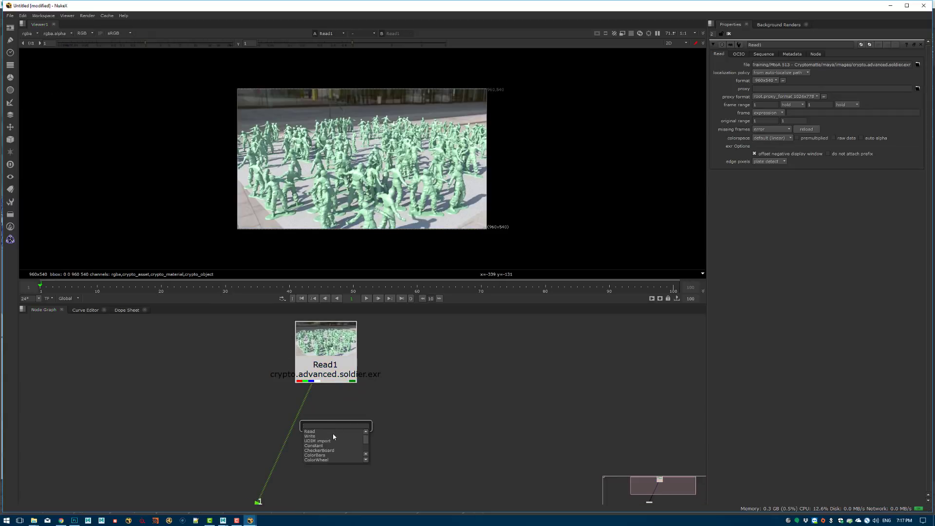
{"action": "left_click", "coordinate": [329, 448]}
{"action": "left_click_drag", "start_coordinate": [341, 420], "coordinate": [326, 370]}
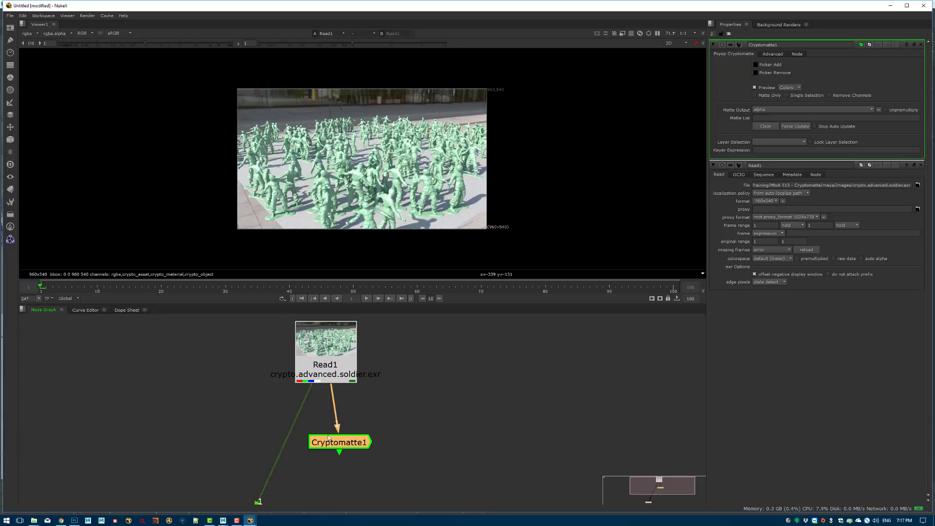
{"action": "left_click_drag", "start_coordinate": [331, 438], "coordinate": [336, 437]}
{"action": "key", "text": "1"}
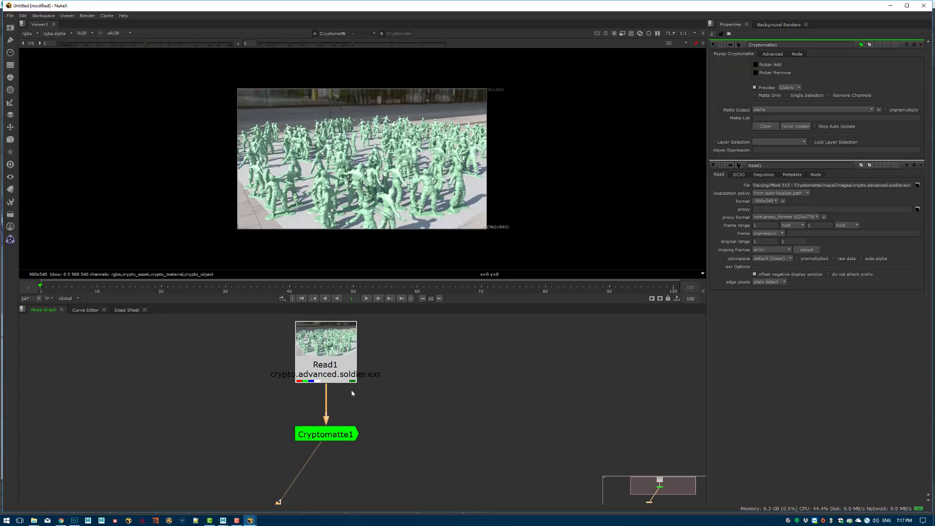
Move the Cryptomatte node below and to the right of the Read node to free space between them
{"action": "scroll", "coordinate": [334, 438], "scroll_direction": "up", "scroll_amount": 2}
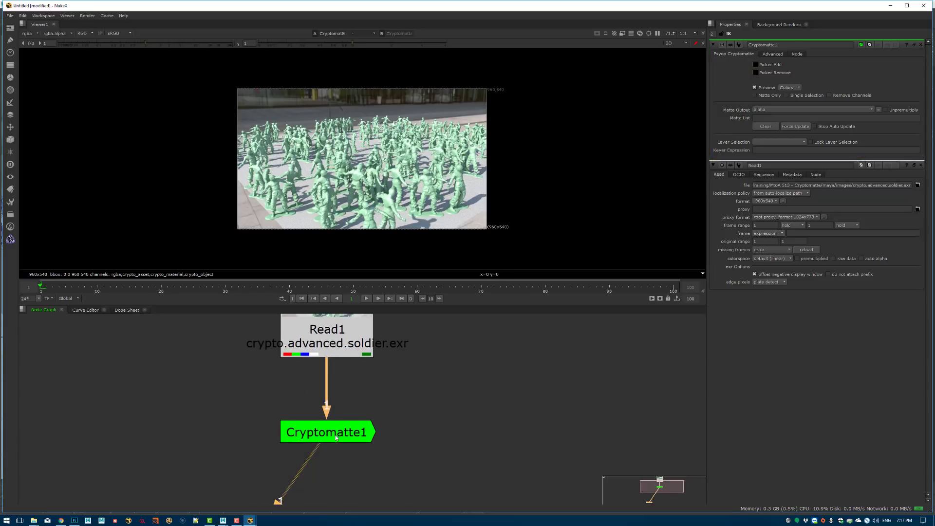
{"action": "left_click", "coordinate": [337, 431]}
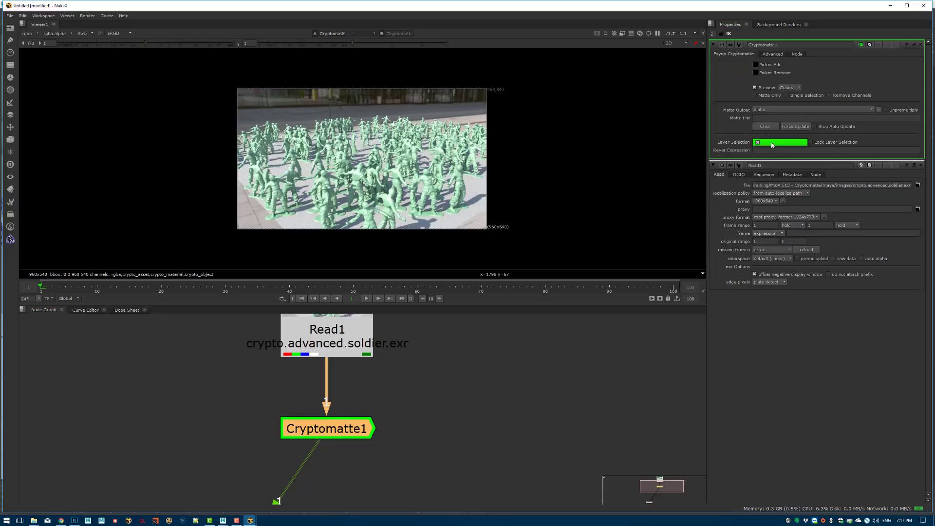
{"action": "left_click", "coordinate": [438, 413]}
{"action": "left_click_drag", "start_coordinate": [342, 434], "coordinate": [343, 420]}
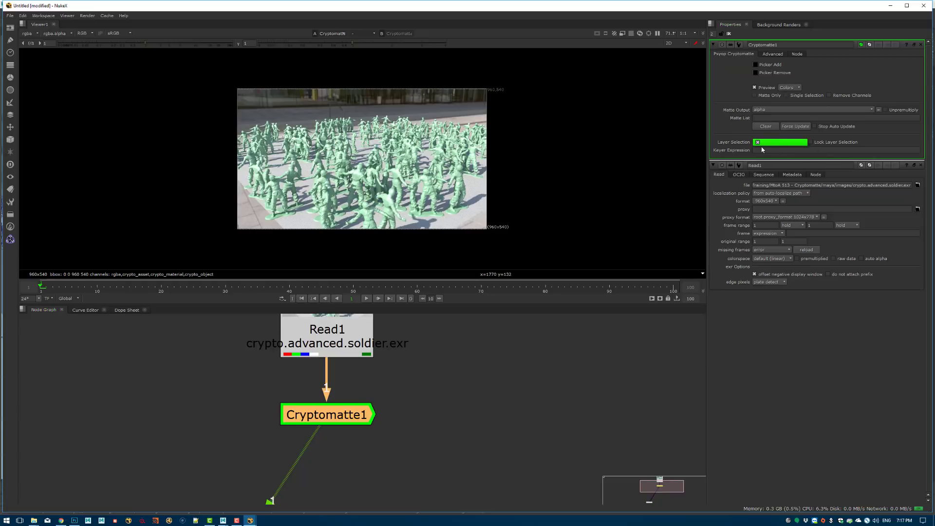
{"action": "left_click", "coordinate": [340, 413]}
{"action": "left_click_drag", "start_coordinate": [340, 413], "coordinate": [478, 431]}
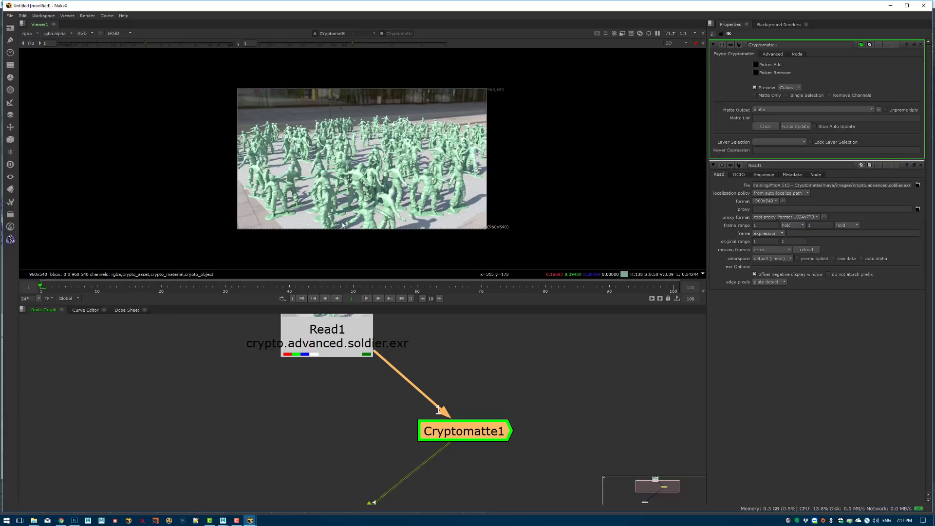
Insert a Shuffle node between the Read and Cryptomatte nodes and set its in 1 layer to crypto_material
{"action": "left_click", "coordinate": [466, 356]}
{"action": "key", "text": "Tab"}
{"action": "type", "text": "sh"}
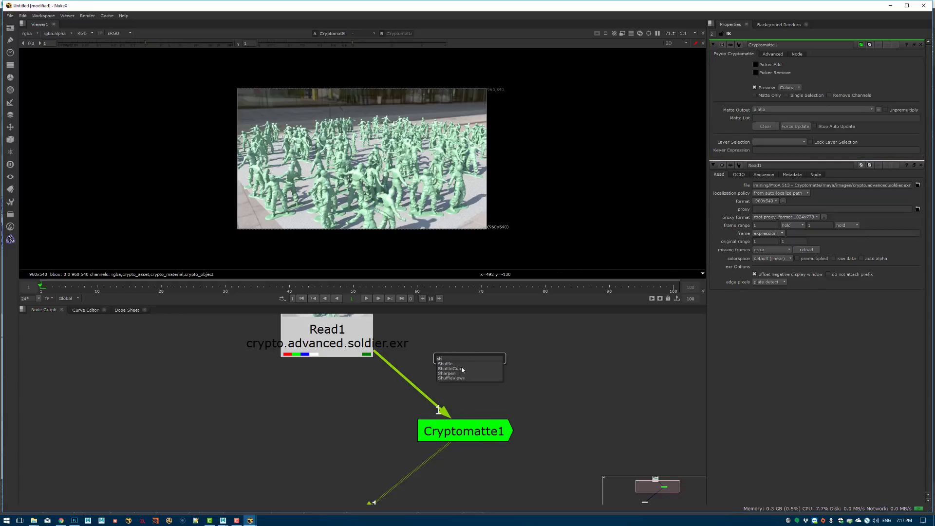
{"action": "key", "text": "Return"}
{"action": "left_click_drag", "start_coordinate": [446, 345], "coordinate": [448, 318]}
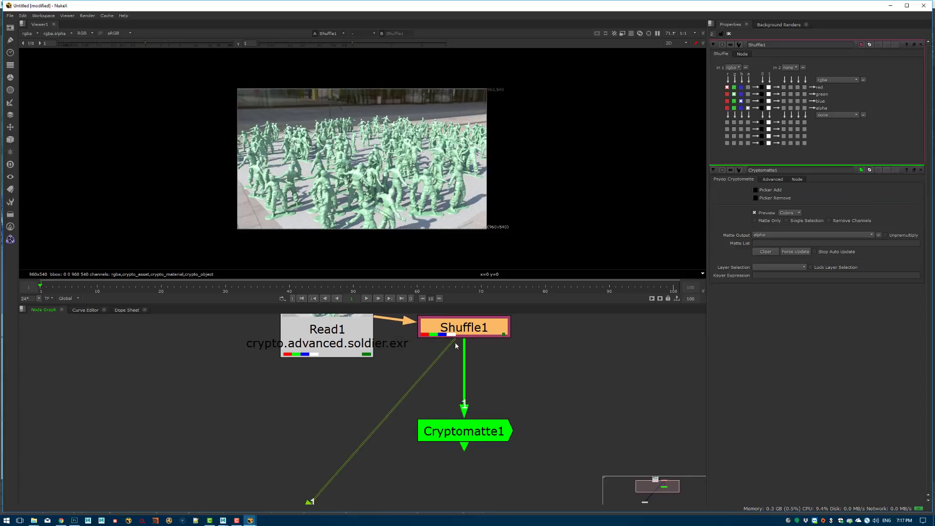
{"action": "scroll", "coordinate": [431, 391], "scroll_direction": "down", "scroll_amount": 2}
{"action": "left_click_drag", "start_coordinate": [442, 372], "coordinate": [445, 362]}
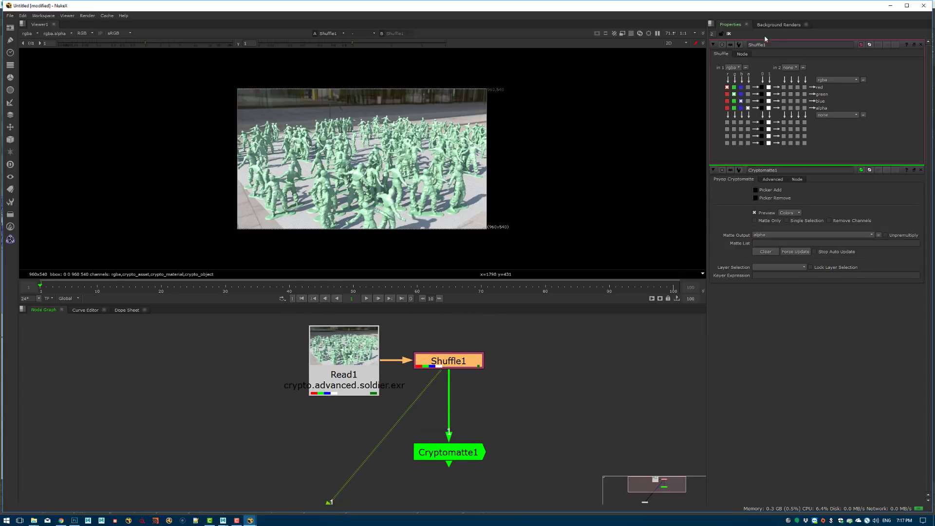
{"action": "left_click", "coordinate": [738, 69]}
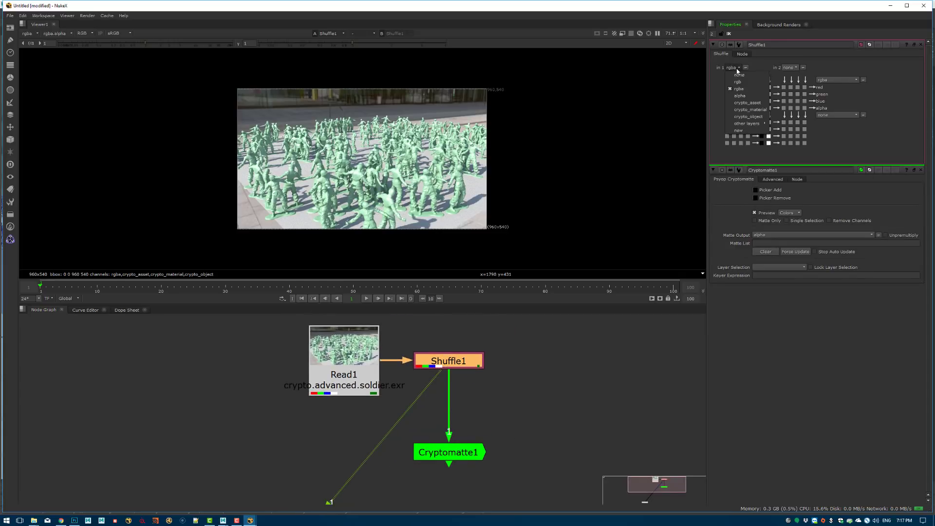
{"action": "left_click", "coordinate": [750, 110]}
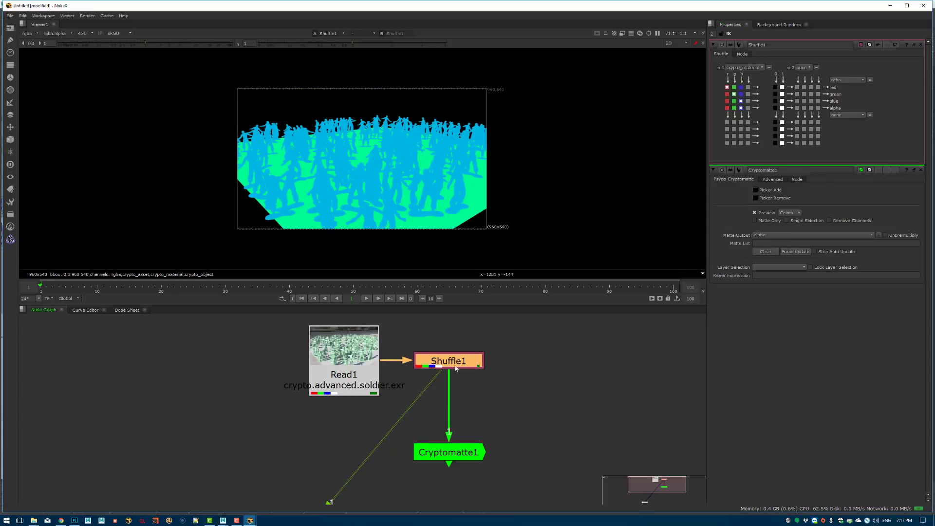
Try to pick a soldier in the viewer with the Cryptomatte node's Picker Add, and view that node's output
{"action": "left_click_drag", "start_coordinate": [446, 462], "coordinate": [446, 449]}
{"action": "double_click", "coordinate": [446, 449]}
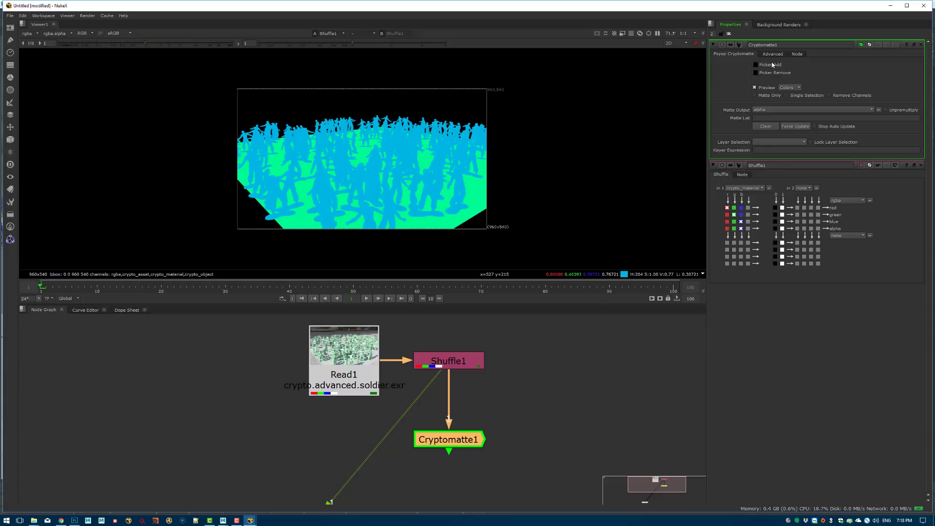
{"action": "left_click", "coordinate": [375, 178], "text": "ctrl"}
{"action": "key", "text": "1"}
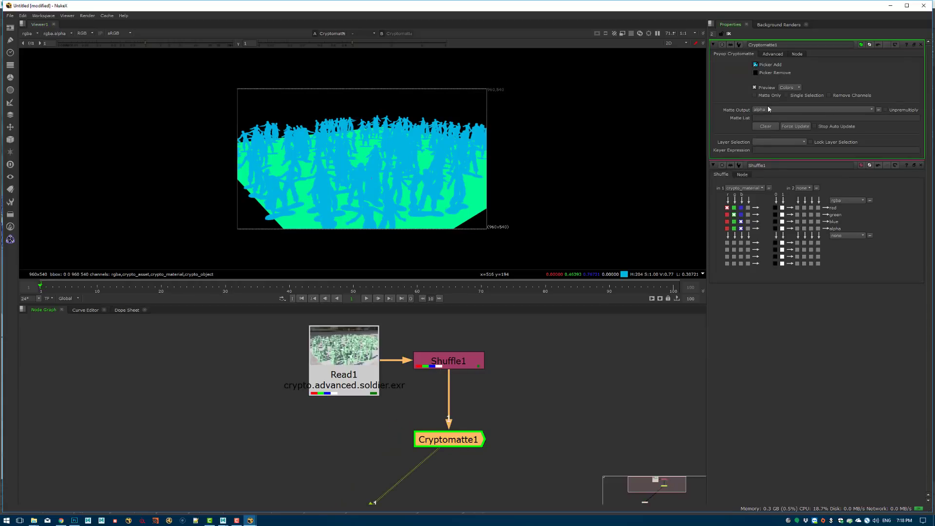
{"action": "left_click", "coordinate": [767, 105]}
{"action": "left_click", "coordinate": [768, 105]}
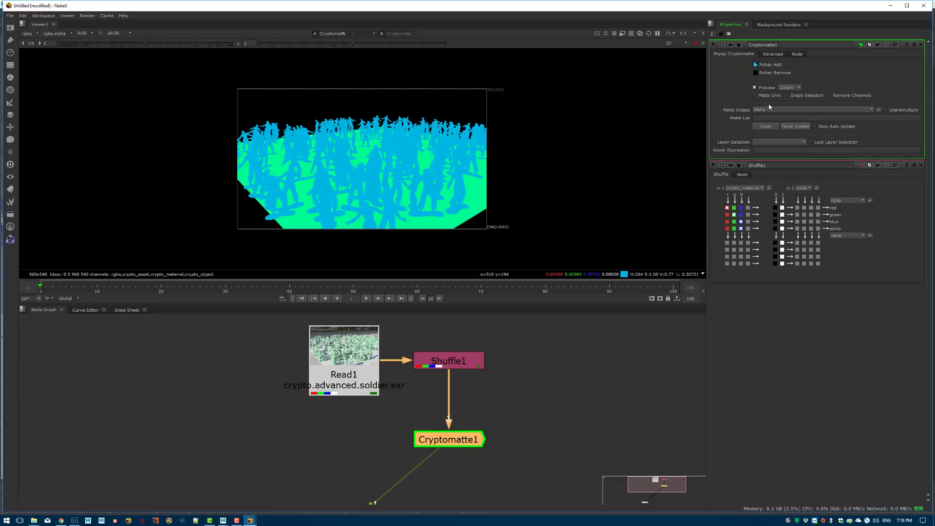
Try crypto_material and rgba as the Cryptomatte node's matte output, and set it back to alpha
{"action": "left_click", "coordinate": [765, 143]}
{"action": "left_click", "coordinate": [786, 144]}
{"action": "left_click", "coordinate": [789, 149]}
{"action": "left_click", "coordinate": [770, 110]}
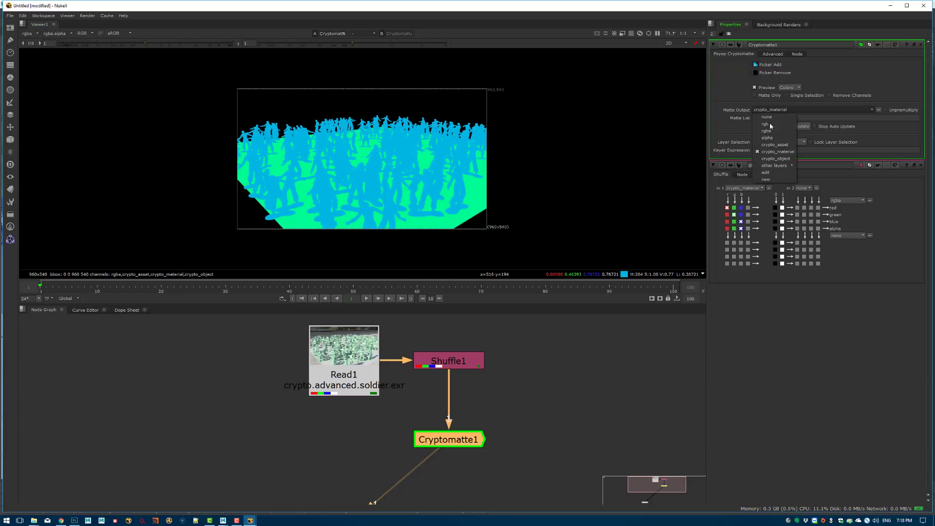
{"action": "left_click", "coordinate": [767, 130]}
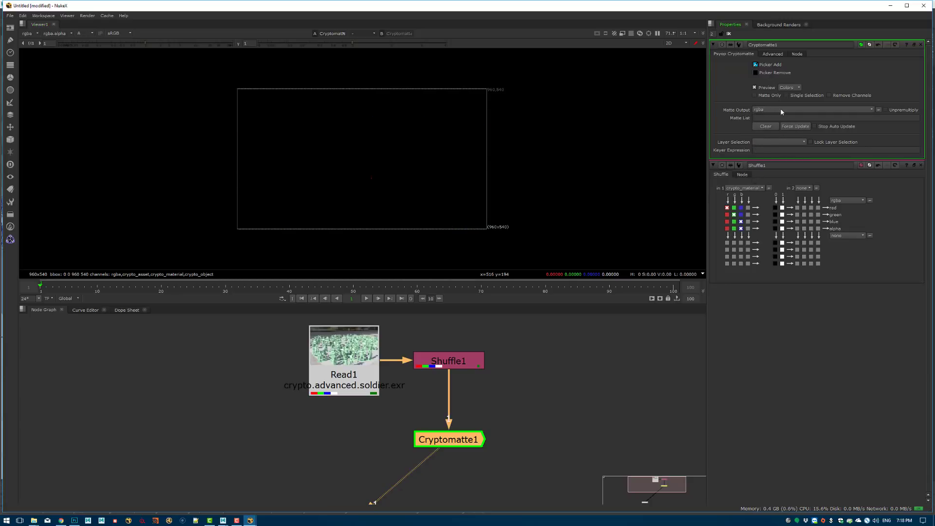
{"action": "left_click", "coordinate": [771, 108]}
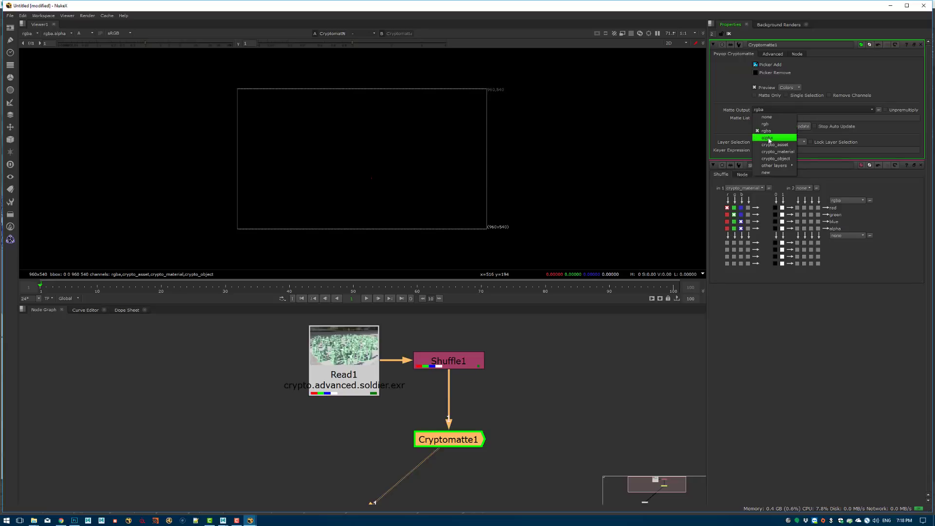
{"action": "left_click", "coordinate": [769, 138]}
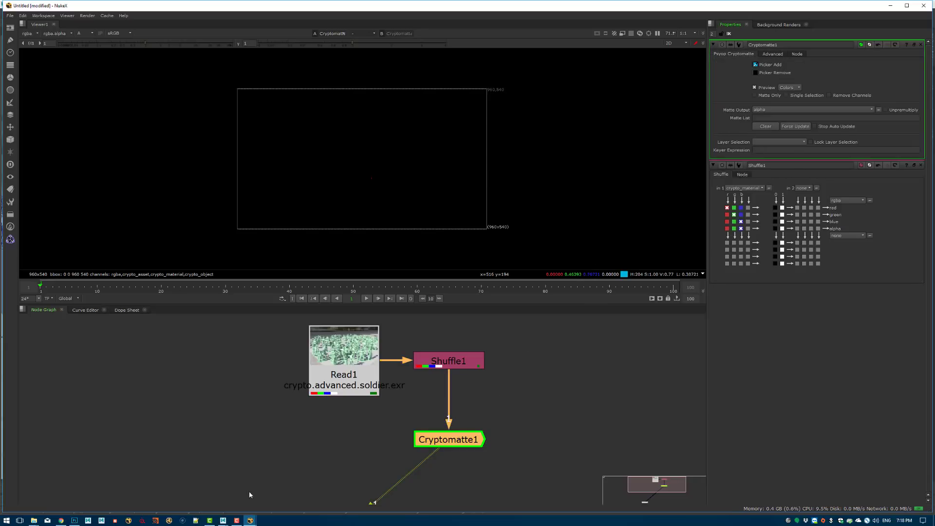
Switch to Maya and enable Merge AOVs on the output driver used by the crypto_asset AOV in the render settings
{"action": "mouse_move", "coordinate": [223, 520]}
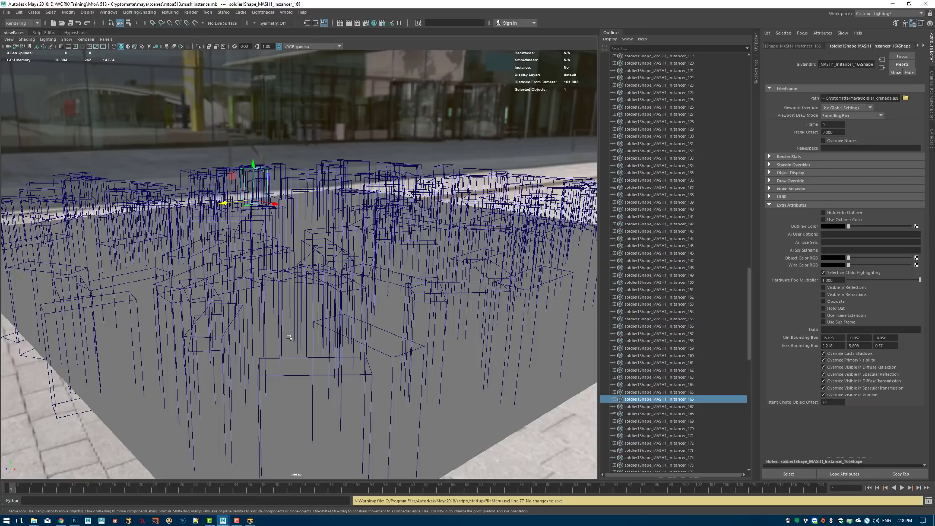
{"action": "left_click", "coordinate": [249, 498]}
{"action": "left_click", "coordinate": [365, 23]}
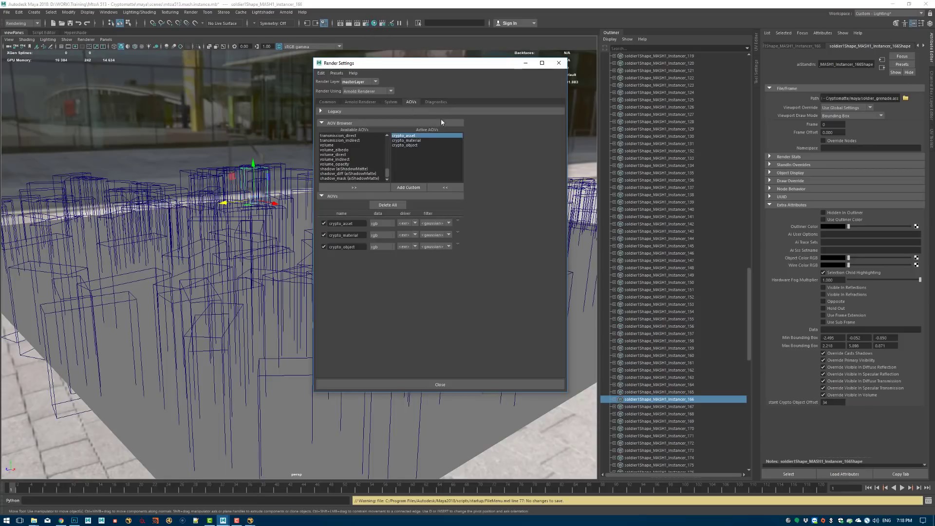
{"action": "left_click", "coordinate": [458, 222]}
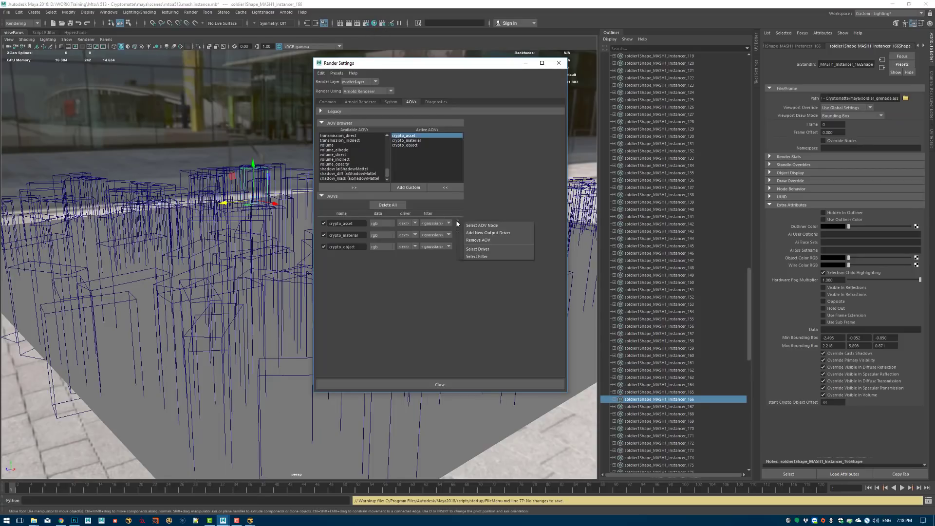
{"action": "left_click", "coordinate": [484, 252]}
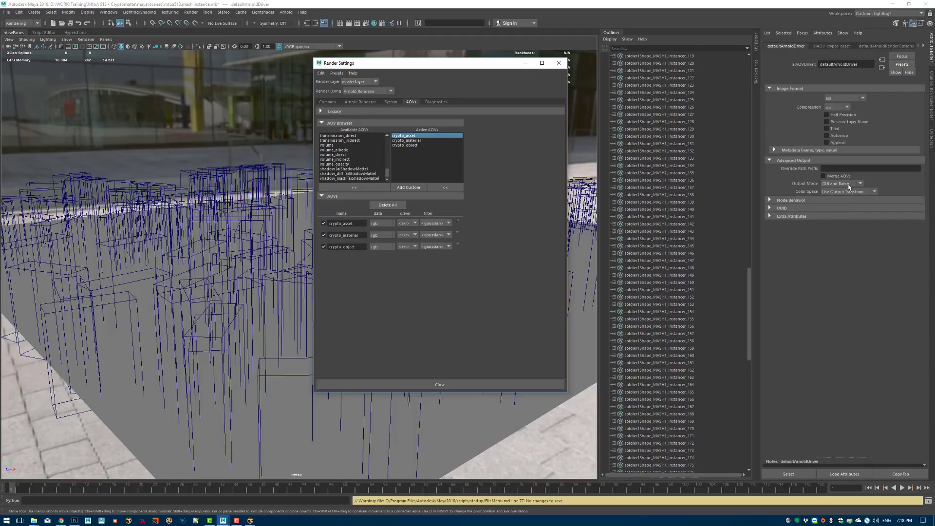
{"action": "left_click", "coordinate": [843, 178]}
{"action": "left_click", "coordinate": [559, 62]}
Save the scene, batch render it, and follow the render progress in the Script Editor
{"action": "key", "text": "ctrl+s"}
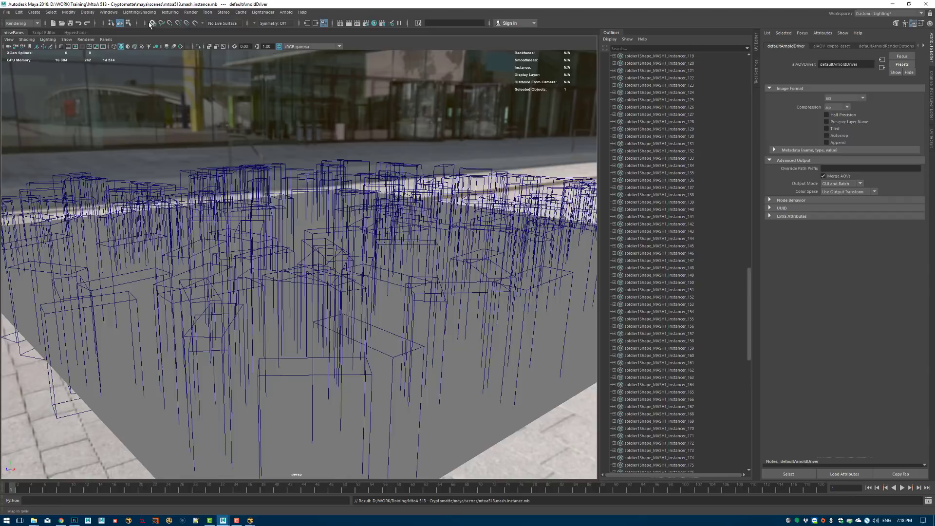
{"action": "left_click", "coordinate": [190, 12]}
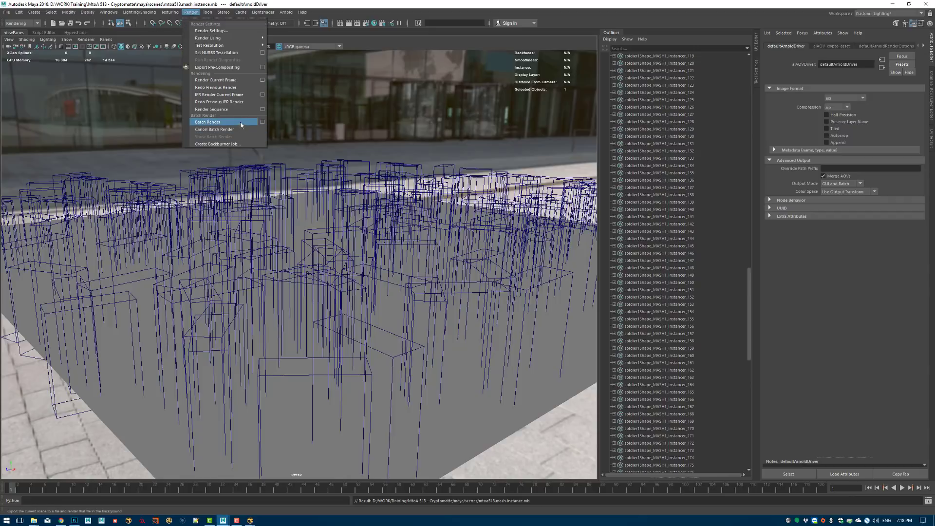
{"action": "left_click", "coordinate": [255, 122]}
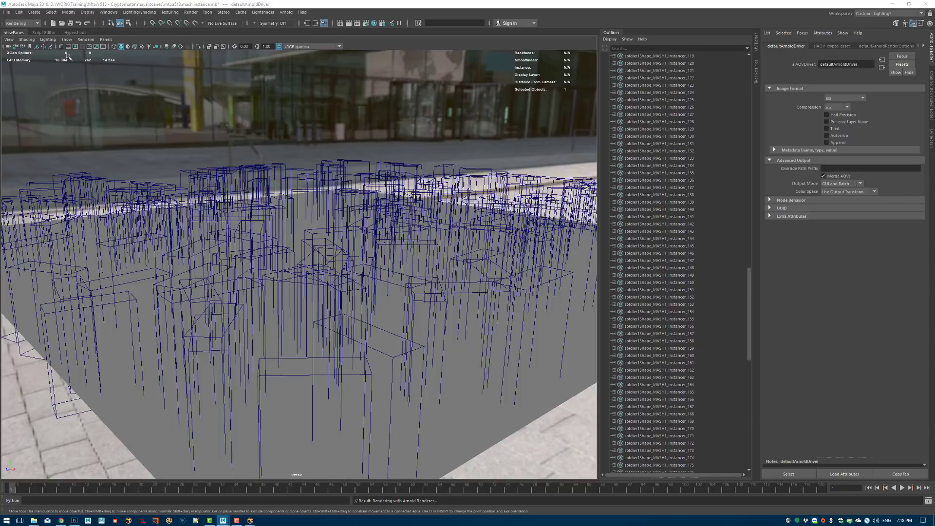
{"action": "left_click", "coordinate": [44, 33]}
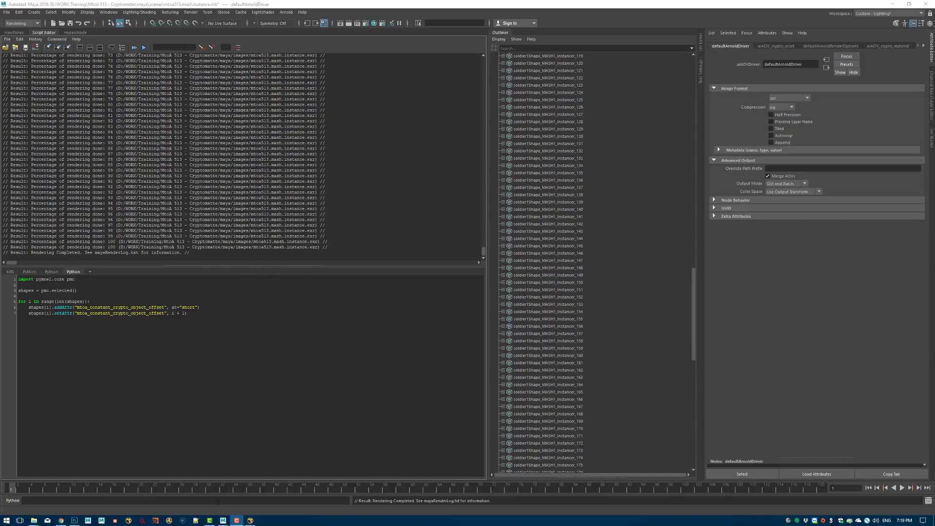
Switch to Nuke and delete the old Read and Shuffle nodes, keeping the Cryptomatte node
{"action": "left_click", "coordinate": [270, 493]}
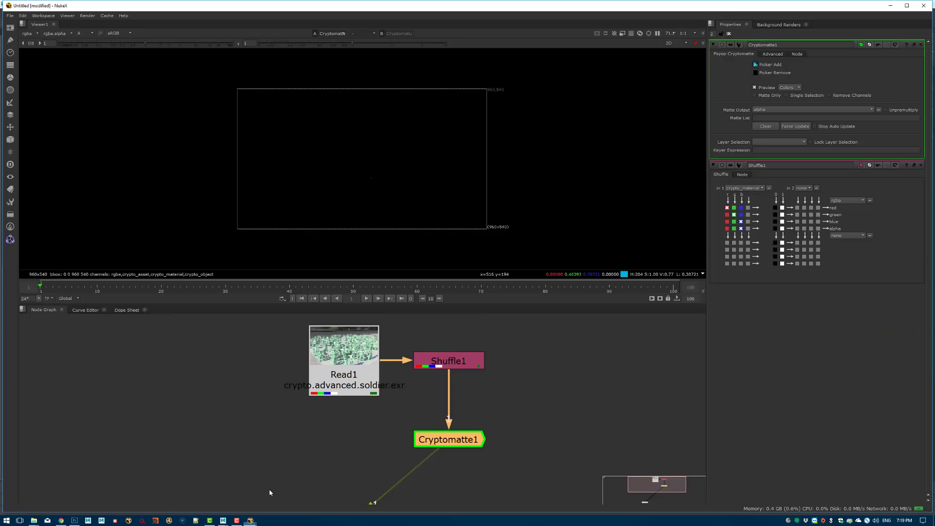
{"action": "left_click_drag", "start_coordinate": [247, 320], "coordinate": [316, 341]}
{"action": "key", "text": "Delete"}
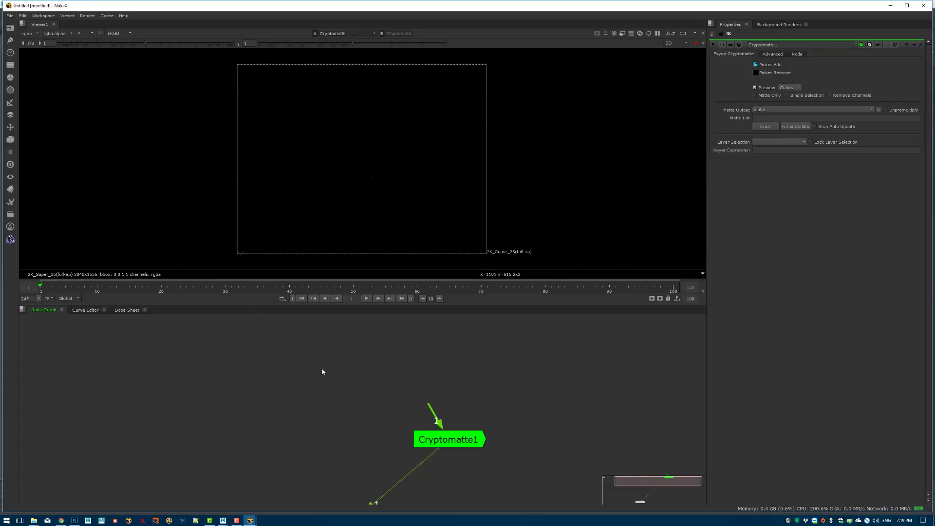
Read in mtoa513.mash.instance.exr and show its colour channels in the viewer
{"action": "key", "text": "r"}
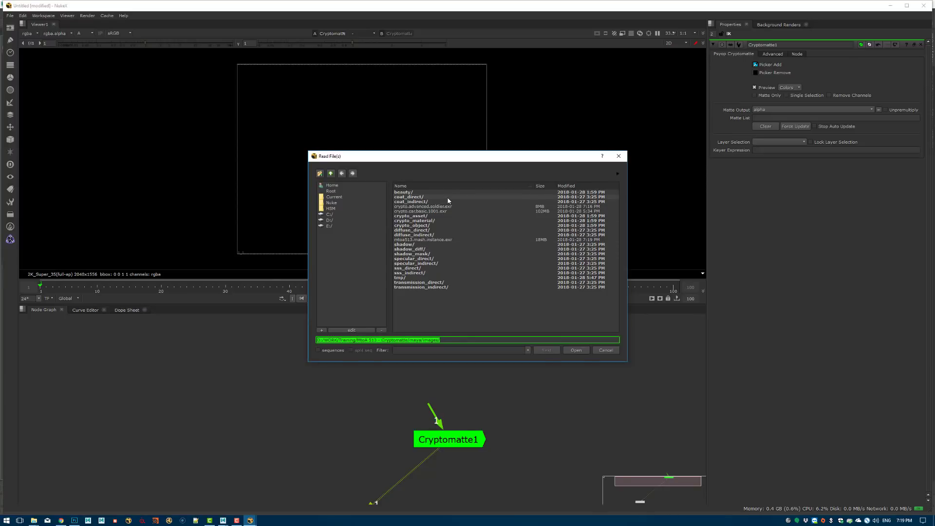
{"action": "left_click", "coordinate": [443, 239]}
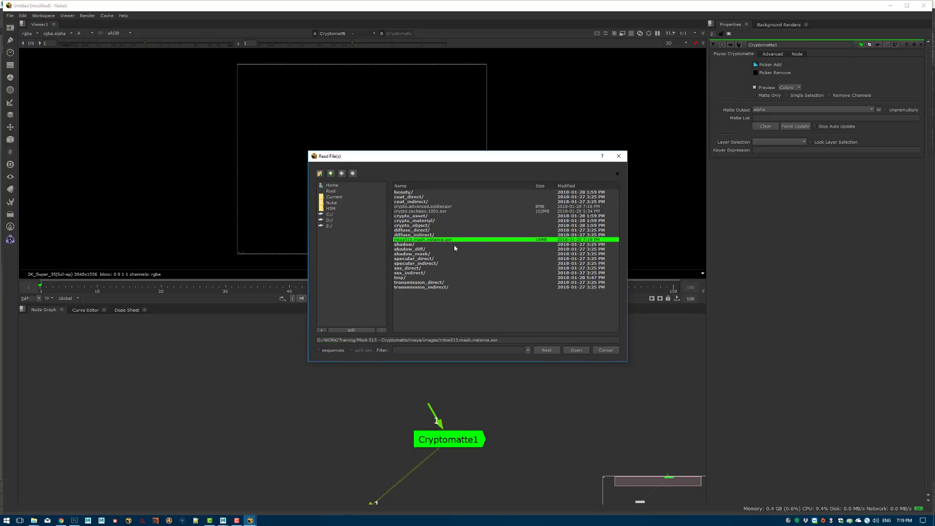
{"action": "left_click", "coordinate": [575, 350]}
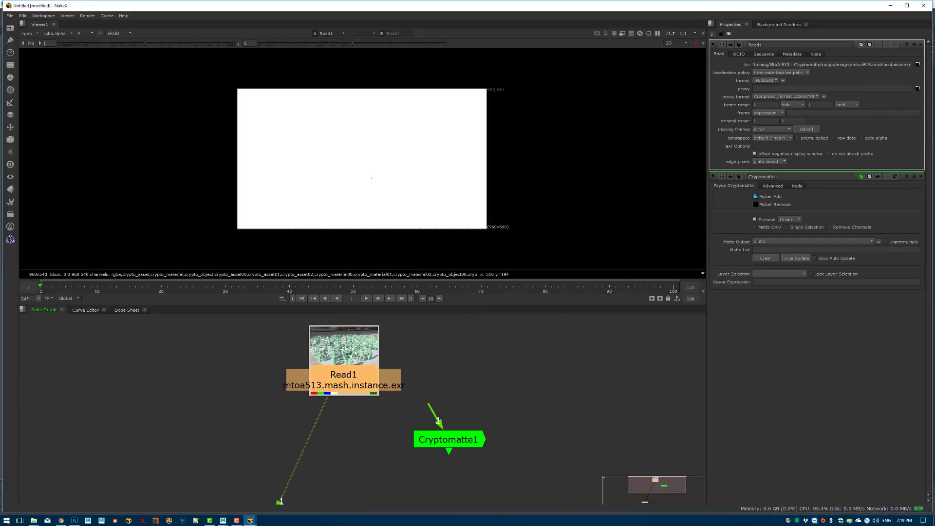
{"action": "key", "text": "a"}
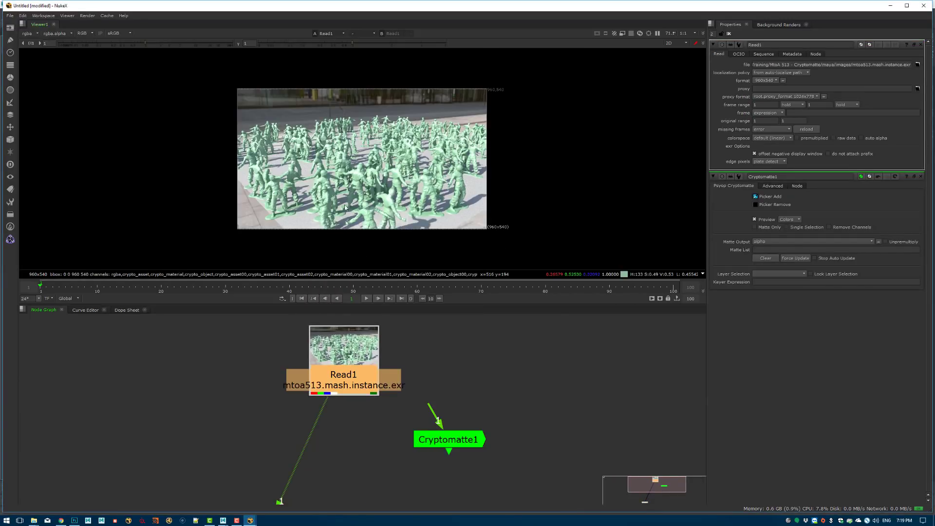
Connect the Cryptomatte node to the new Read node, view its output, and set its layer selection to crypto_object
{"action": "left_click_drag", "start_coordinate": [429, 408], "coordinate": [349, 349]}
{"action": "left_click", "coordinate": [449, 439]}
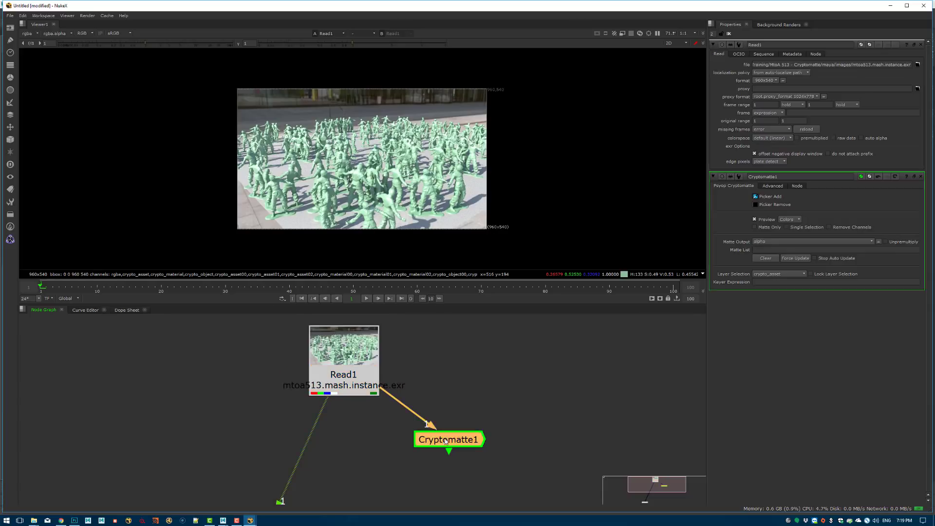
{"action": "key", "text": "1"}
{"action": "double_click", "coordinate": [449, 439]}
{"action": "left_click", "coordinate": [802, 142]}
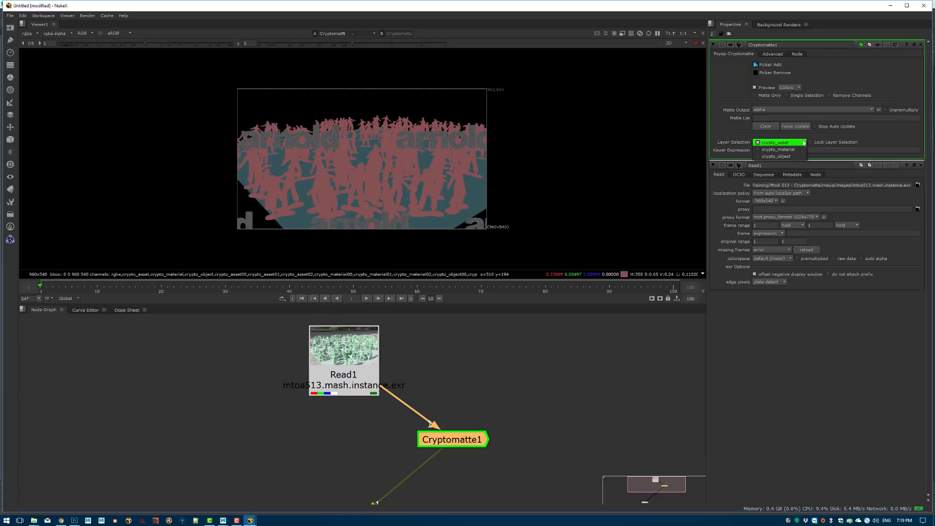
{"action": "left_click", "coordinate": [763, 156]}
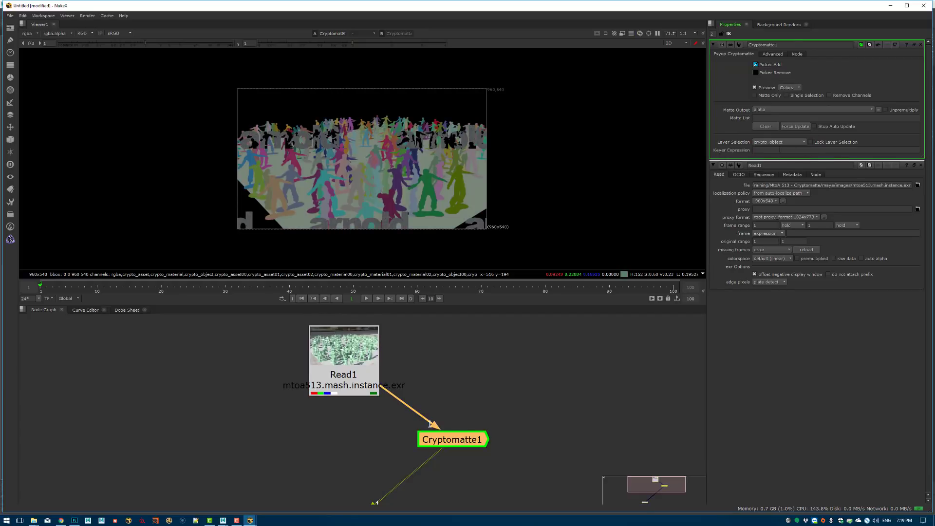
Compare the Read node's beauty render with the Cryptomatte object preview in the viewer
{"action": "scroll", "coordinate": [337, 177], "scroll_direction": "up", "scroll_amount": 3}
{"action": "scroll", "coordinate": [437, 154], "scroll_direction": "down", "scroll_amount": 4}
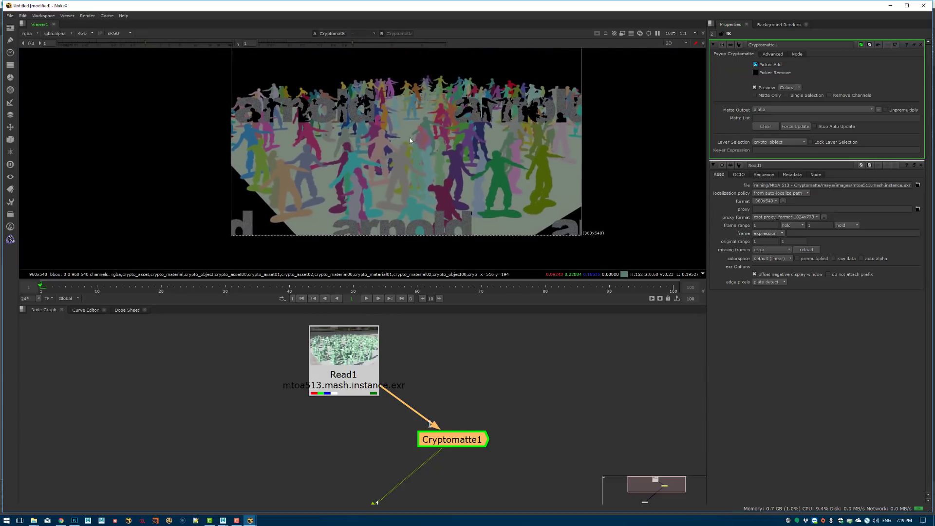
{"action": "left_click", "coordinate": [387, 454]}
{"action": "middle_click_drag", "start_coordinate": [388, 454], "coordinate": [349, 402]}
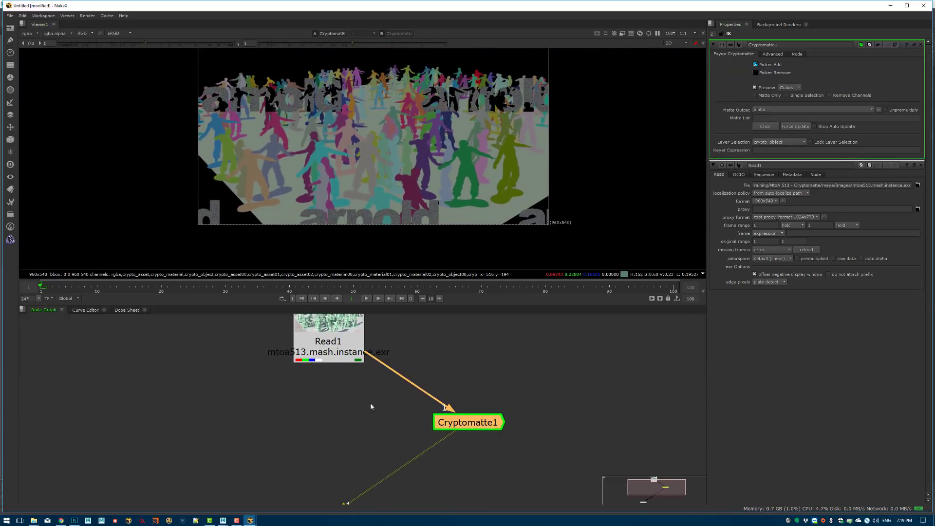
{"action": "key", "text": "1"}
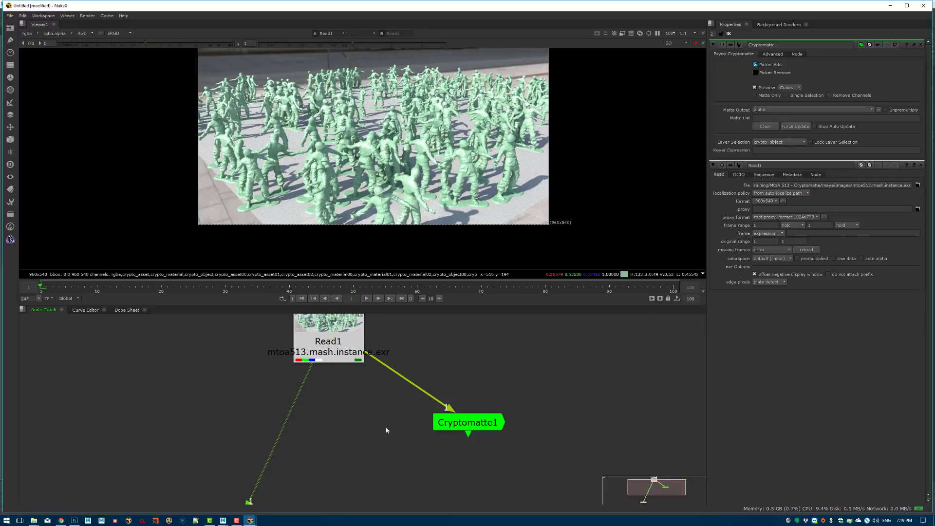
{"action": "left_click_drag", "start_coordinate": [468, 422], "coordinate": [473, 419]}
{"action": "key", "text": "1"}
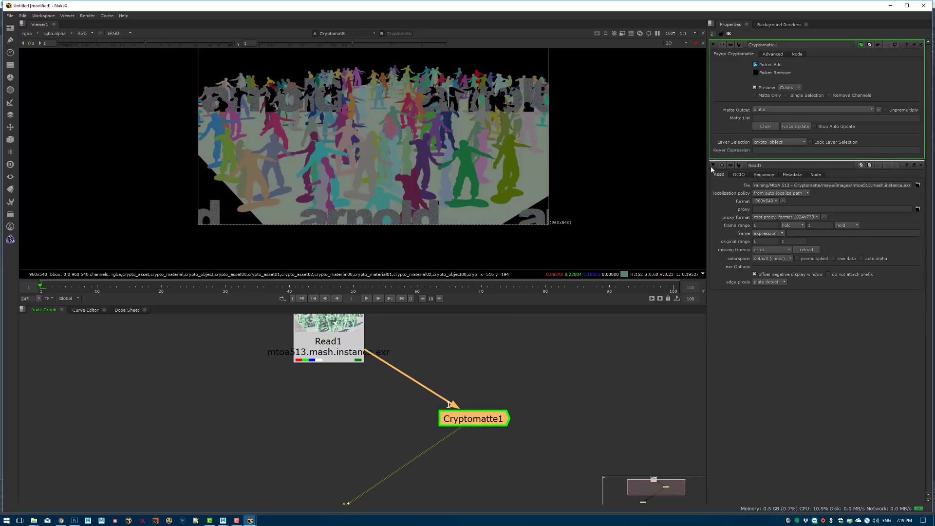
Add six soldiers, three in the foreground and three in the back rows, to the Cryptomatte matte and check the alpha channel
{"action": "left_click", "coordinate": [317, 156], "text": "ctrl"}
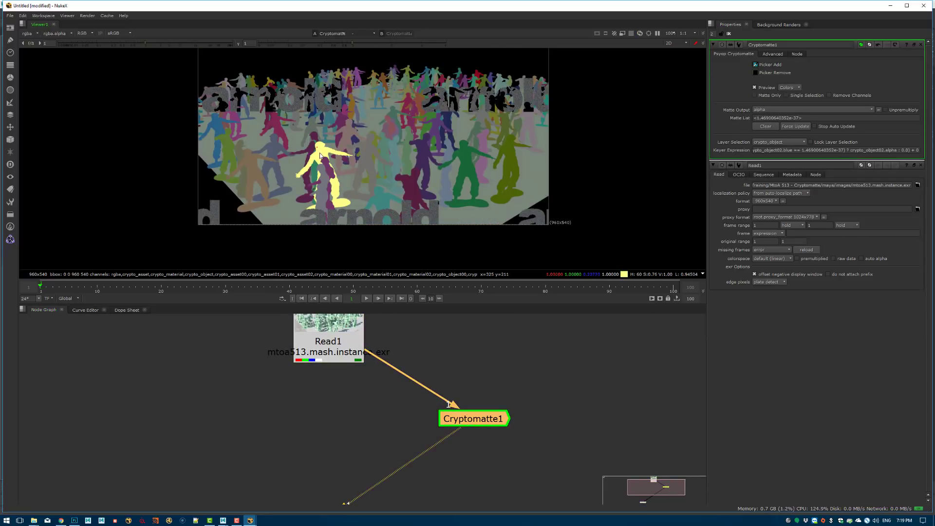
{"action": "left_click", "coordinate": [501, 169], "text": "ctrl"}
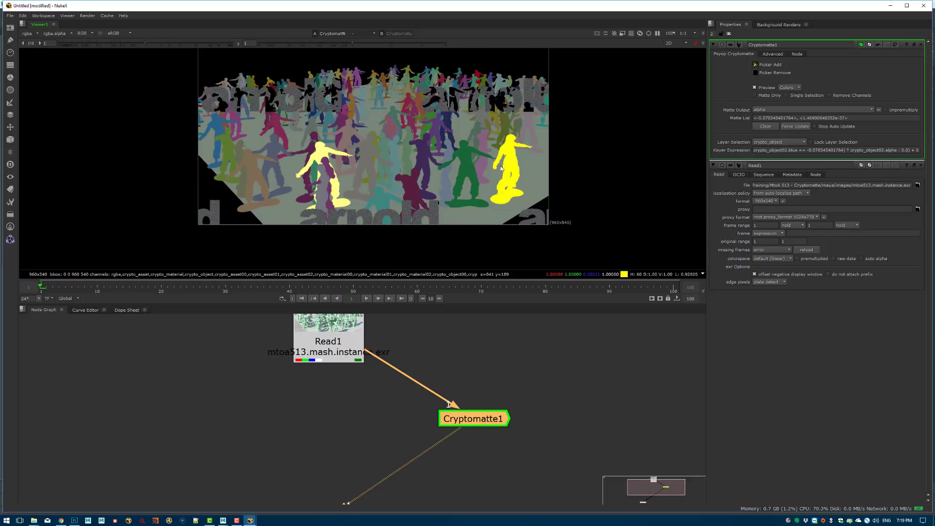
{"action": "left_click", "coordinate": [225, 146], "text": "ctrl"}
{"action": "left_click", "coordinate": [410, 72], "text": "ctrl"}
{"action": "left_click", "coordinate": [478, 78], "text": "ctrl"}
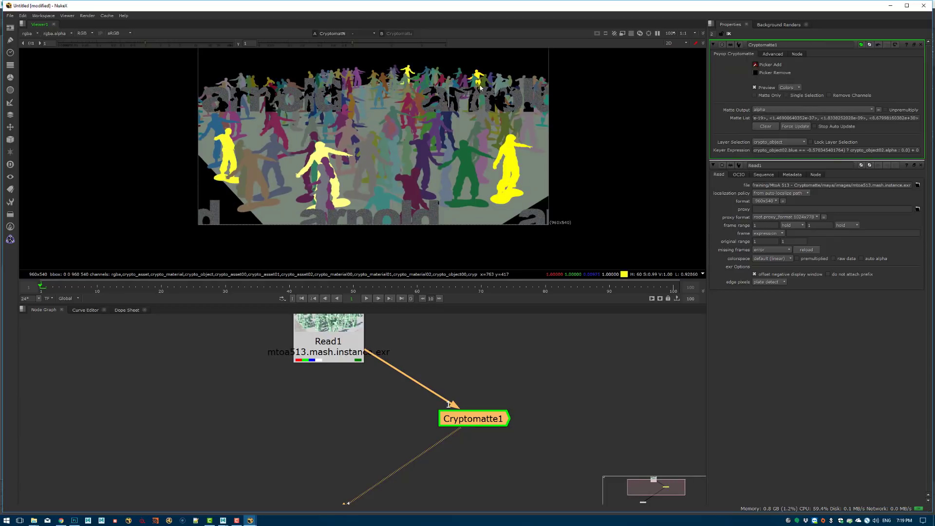
{"action": "left_click", "coordinate": [502, 84], "text": "ctrl"}
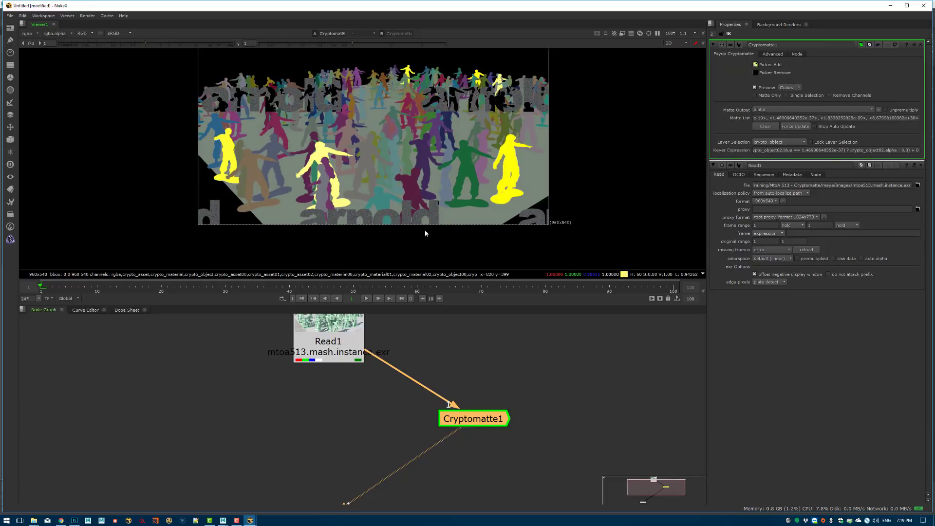
{"action": "key", "text": "a"}
{"action": "key", "text": "a"}
Add a Grade node below the Read node, view it, and use the Cryptomatte output as its mask
{"action": "left_click", "coordinate": [341, 419]}
{"action": "key", "text": "g"}
{"action": "left_click_drag", "start_coordinate": [315, 385], "coordinate": [319, 355]}
{"action": "key", "text": "1"}
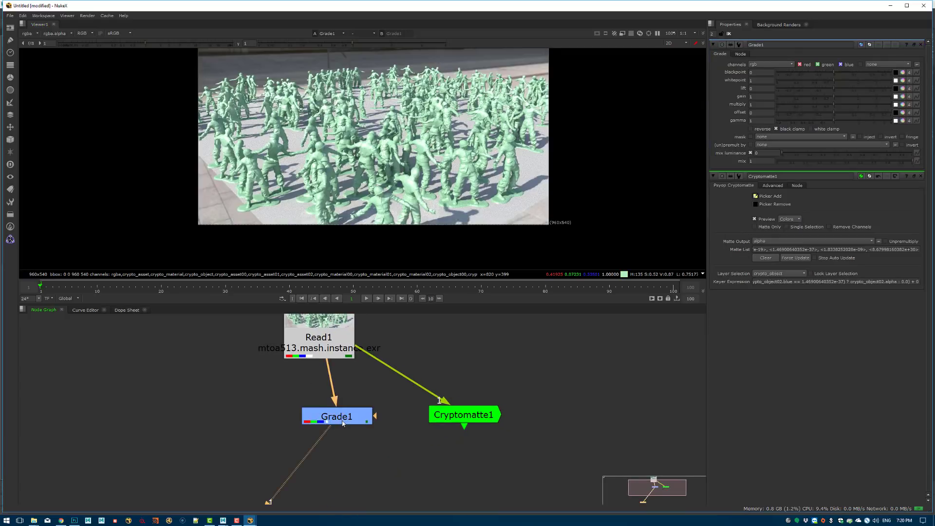
{"action": "left_click_drag", "start_coordinate": [333, 423], "coordinate": [442, 417]}
{"action": "left_click_drag", "start_coordinate": [307, 442], "coordinate": [307, 482]}
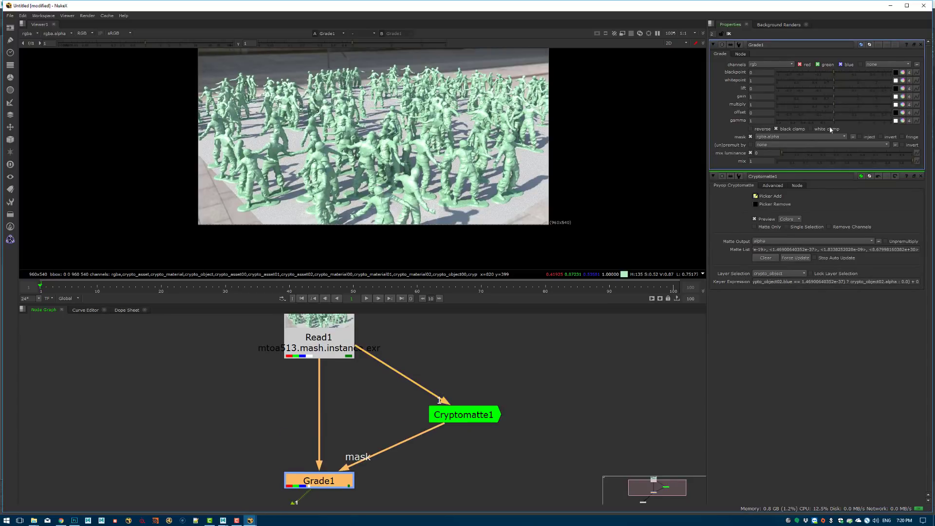
Lower the Grade node's gain to 0.22 and inspect the edges of the masked soldiers up close and across the whole frame
{"action": "left_click_drag", "start_coordinate": [827, 101], "coordinate": [802, 96]}
{"action": "scroll", "coordinate": [612, 142], "scroll_direction": "up", "scroll_amount": 10}
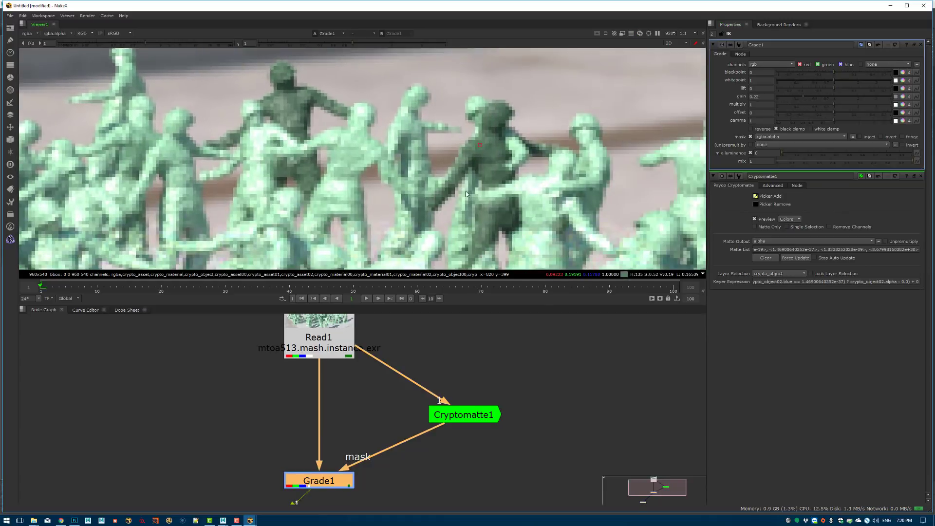
{"action": "scroll", "coordinate": [475, 215], "scroll_direction": "down", "scroll_amount": 3}
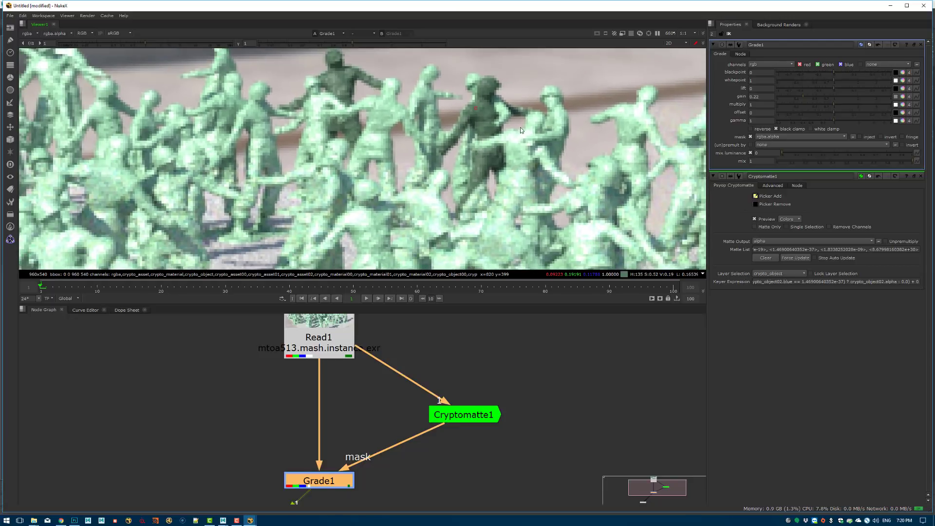
{"action": "scroll", "coordinate": [446, 123], "scroll_direction": "down", "scroll_amount": 8}
{"action": "scroll", "coordinate": [520, 108], "scroll_direction": "up", "scroll_amount": 5}
{"action": "scroll", "coordinate": [520, 108], "scroll_direction": "down", "scroll_amount": 4}
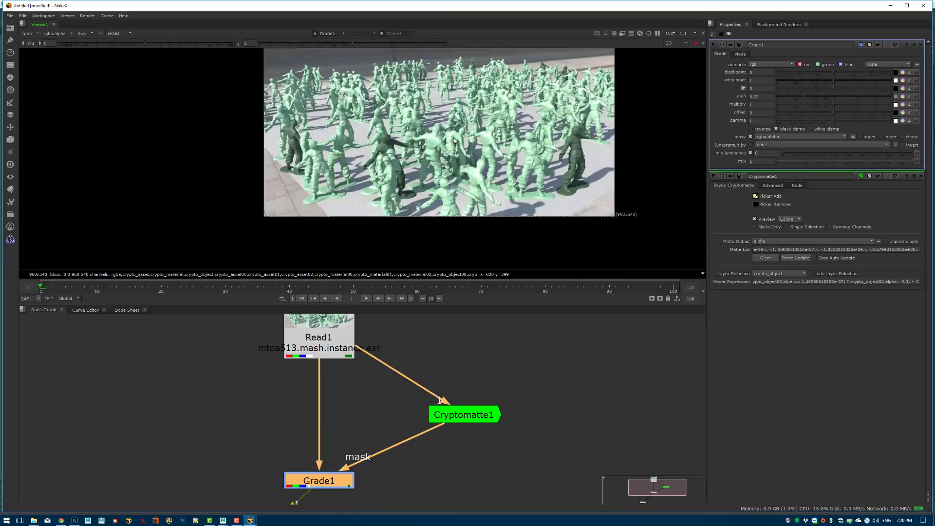
{"action": "scroll", "coordinate": [443, 147], "scroll_direction": "up", "scroll_amount": 1}
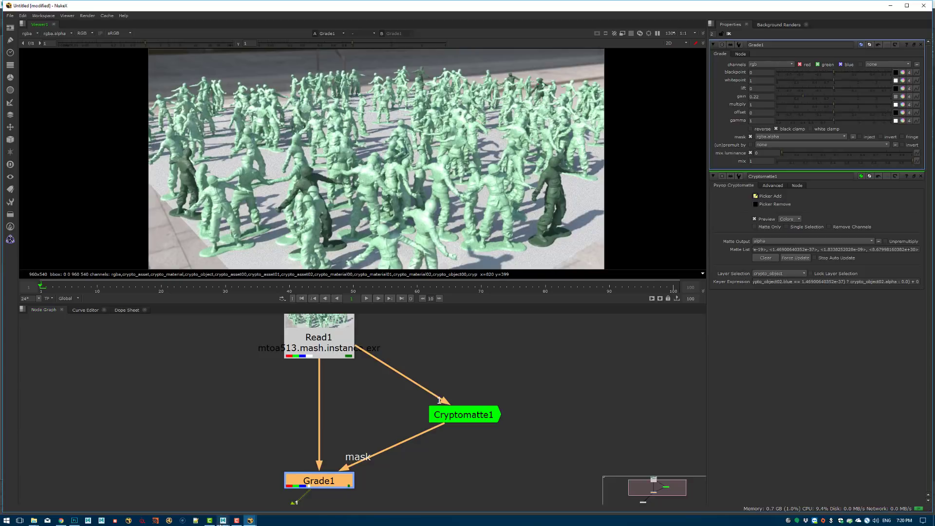
Switch to Maya, collapse the MASH1_Instancer_objects group in the Outliner, and show the perspective viewport with nothing selected
{"action": "mouse_move", "coordinate": [223, 520]}
{"action": "left_click", "coordinate": [250, 487]}
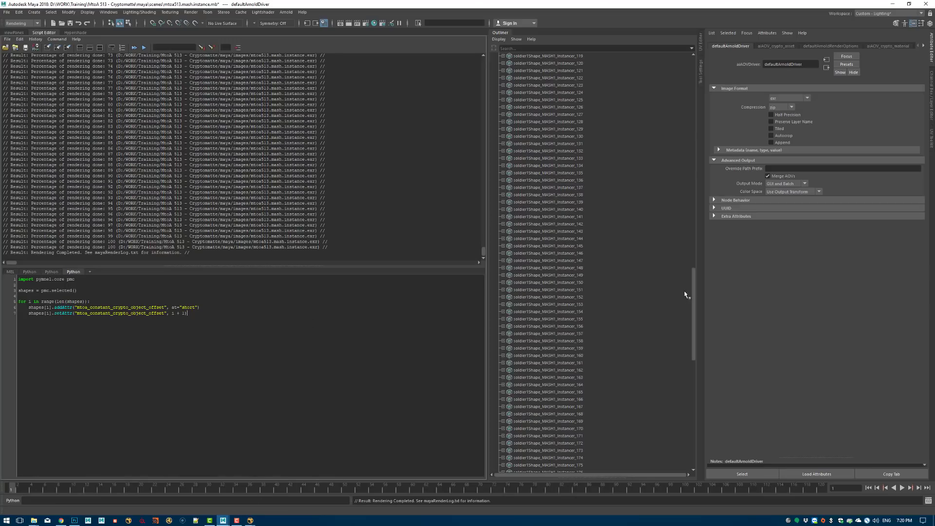
{"action": "left_click_drag", "start_coordinate": [694, 288], "coordinate": [693, 68]}
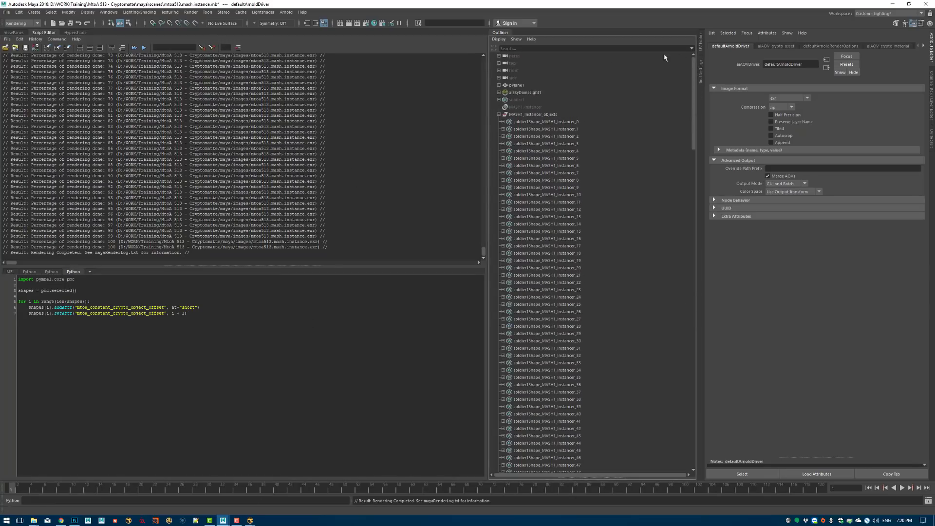
{"action": "left_click", "coordinate": [499, 114]}
{"action": "left_click", "coordinate": [523, 115]}
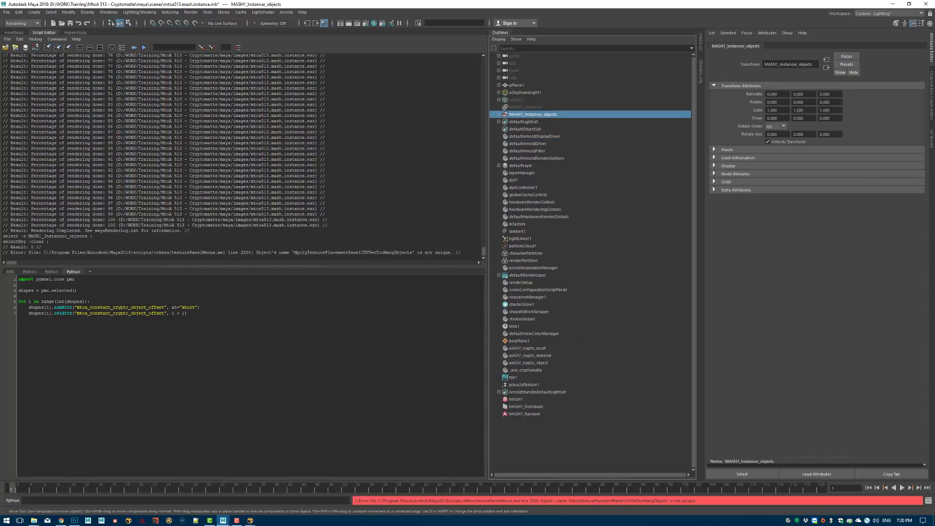
{"action": "left_click", "coordinate": [14, 33]}
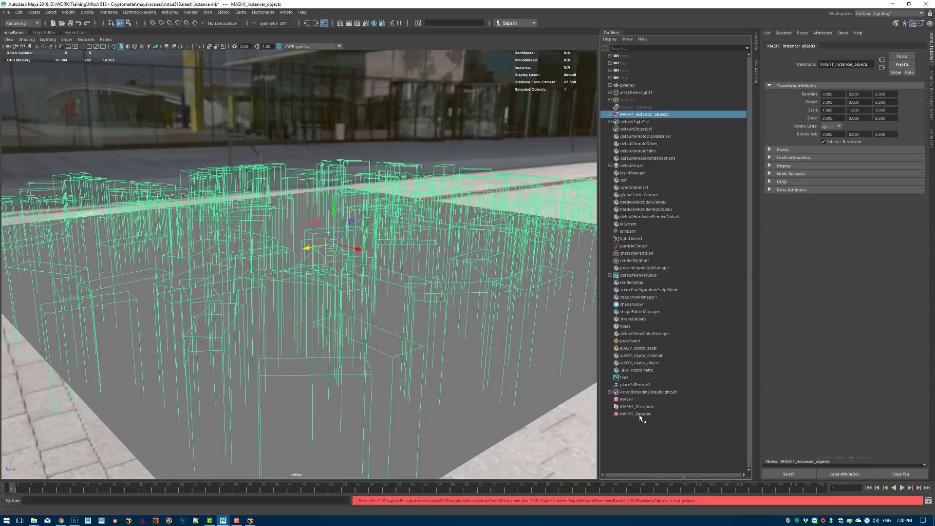
{"action": "left_click", "coordinate": [656, 433]}
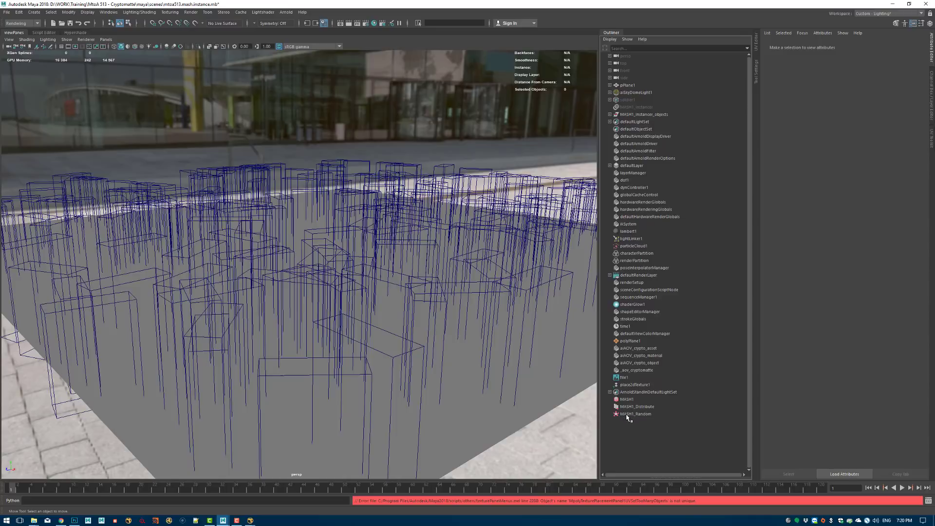